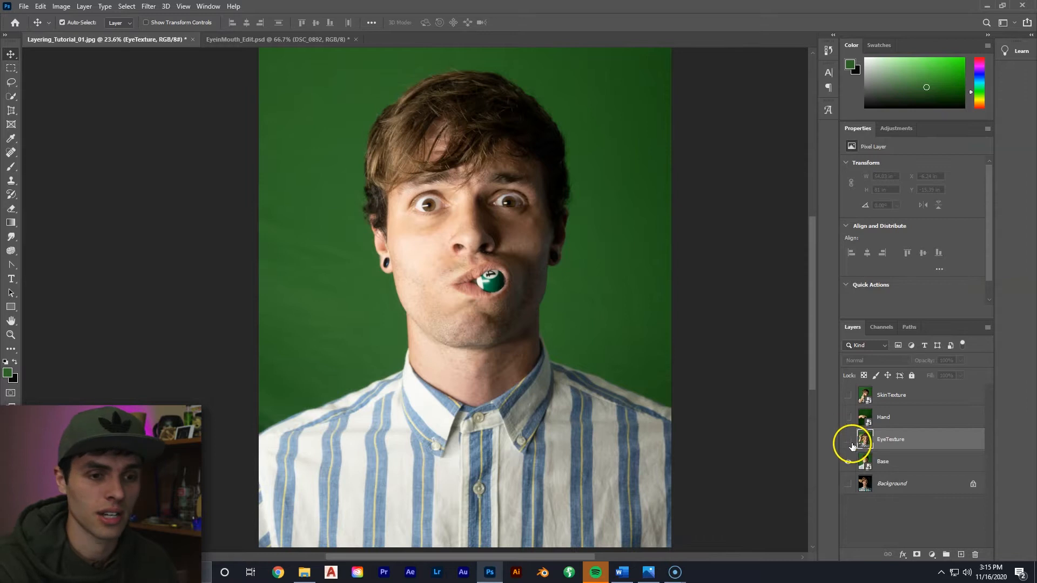
Step: Preview the EyeTexture, Hand, SkinTexture and Background layers in turn, then leave only the Base layer visible
{"action": "left_click", "coordinate": [848, 439]}
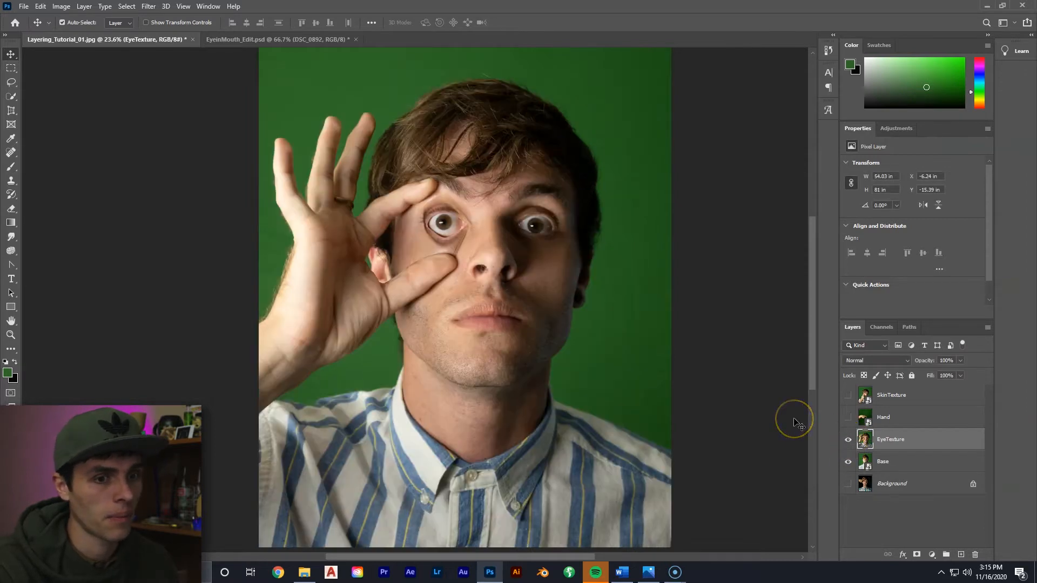
{"action": "left_click", "coordinate": [848, 418]}
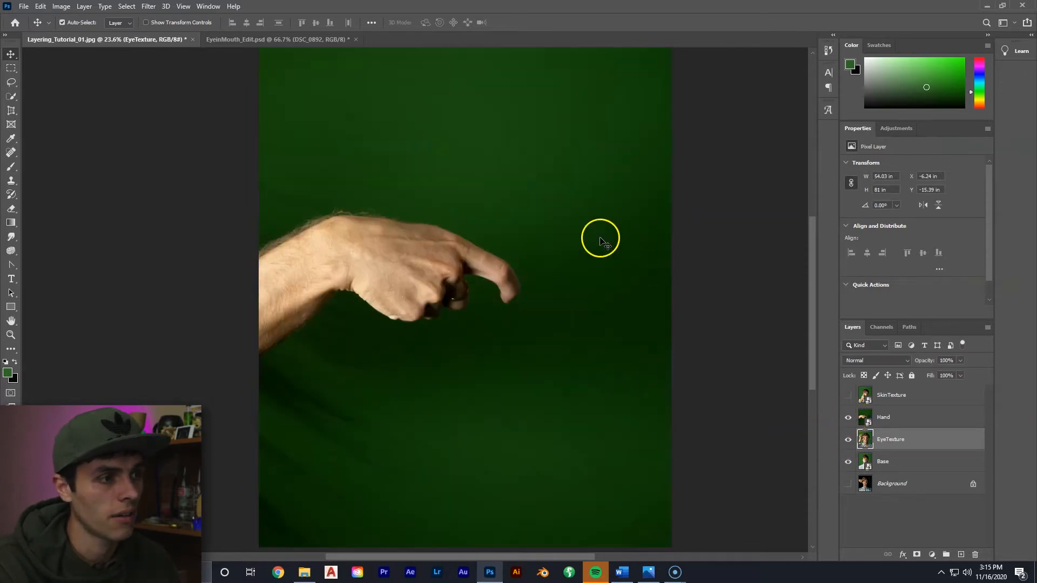
{"action": "left_click", "coordinate": [848, 395]}
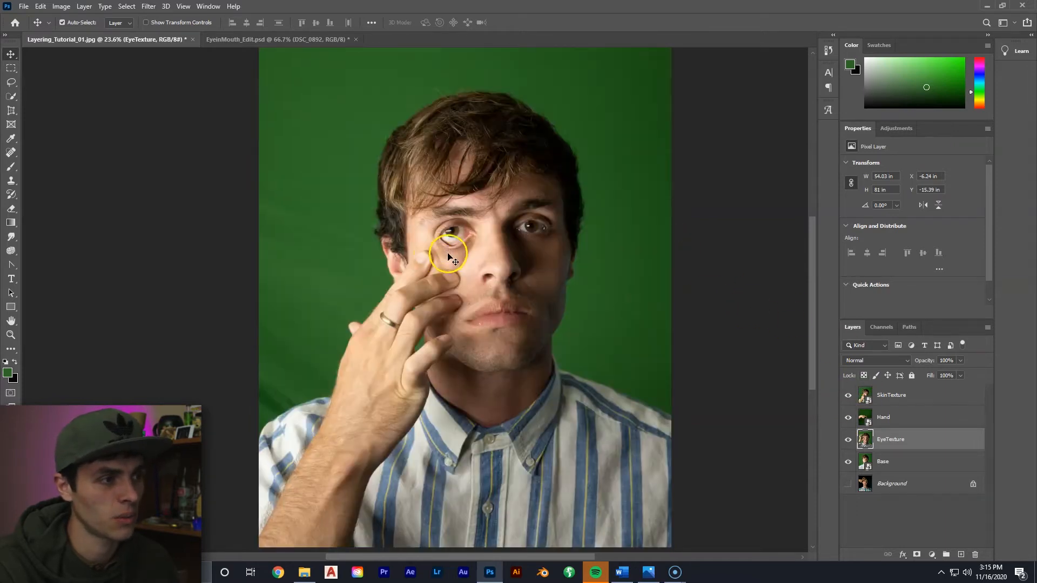
{"action": "left_click", "coordinate": [848, 484]}
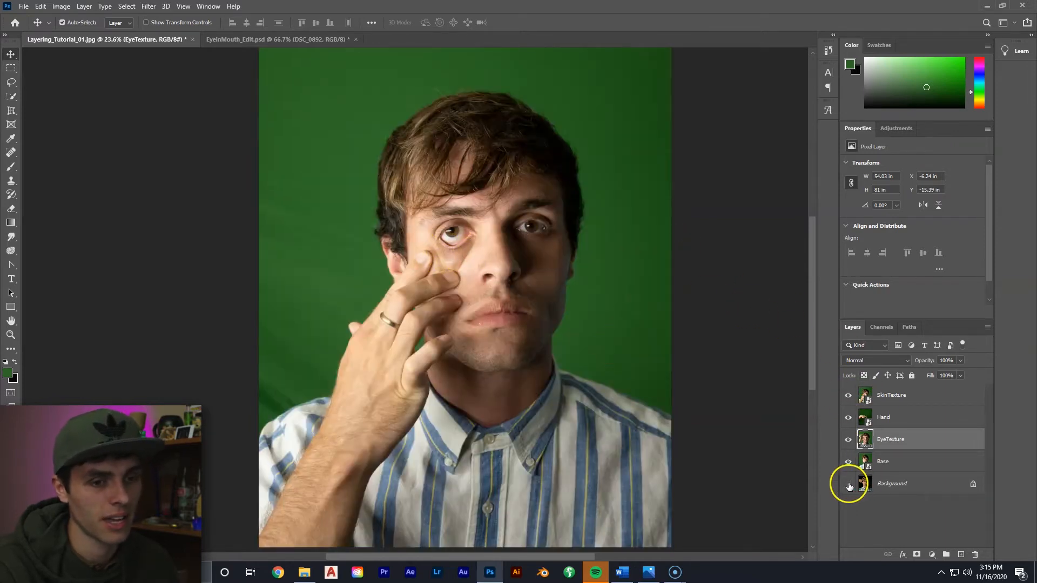
{"action": "left_click_drag", "start_coordinate": [851, 443], "coordinate": [848, 394]}
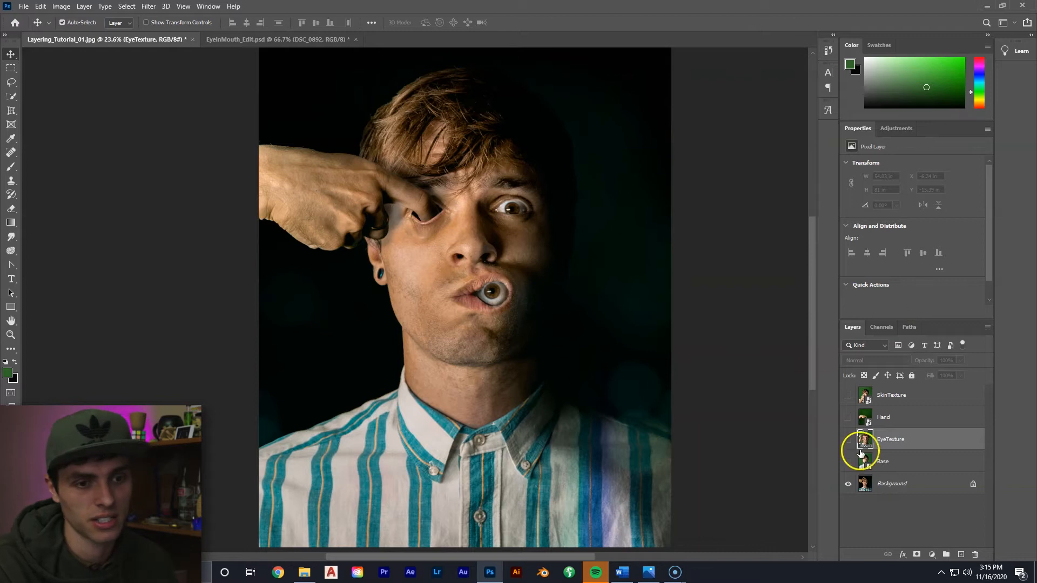
{"action": "left_click", "coordinate": [848, 484]}
{"action": "left_click", "coordinate": [848, 462]}
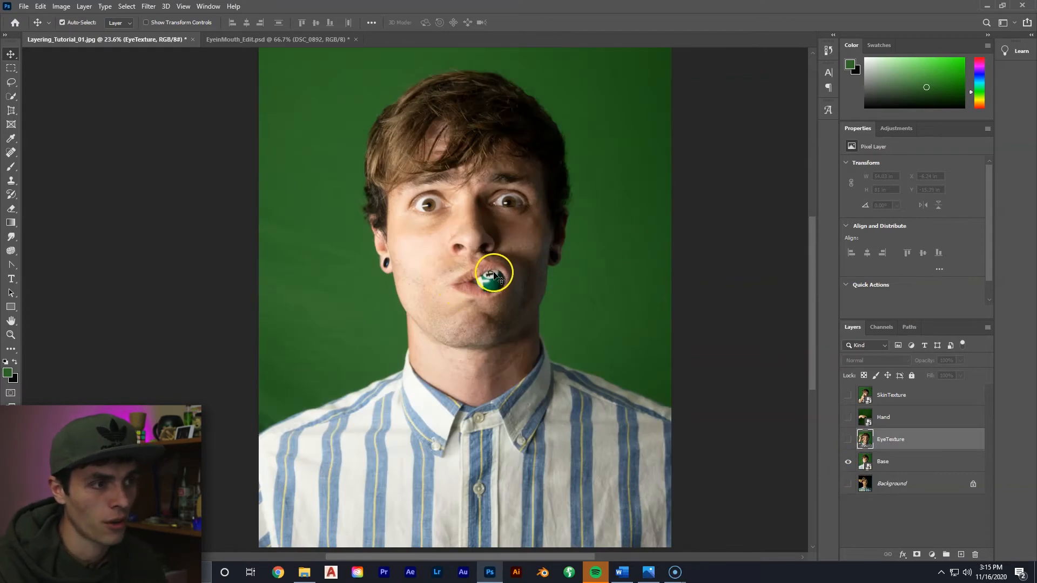
Step: Show the EyeTexture layer, lower its opacity to 22% and move its wide-open eye over the ball in the mouth
{"action": "left_click", "coordinate": [848, 440]}
{"action": "left_click", "coordinate": [901, 460]}
{"action": "left_click", "coordinate": [900, 441]}
{"action": "left_click_drag", "start_coordinate": [473, 251], "coordinate": [503, 298]}
{"action": "left_click", "coordinate": [961, 360]}
{"action": "left_click_drag", "start_coordinate": [929, 371], "coordinate": [922, 371]}
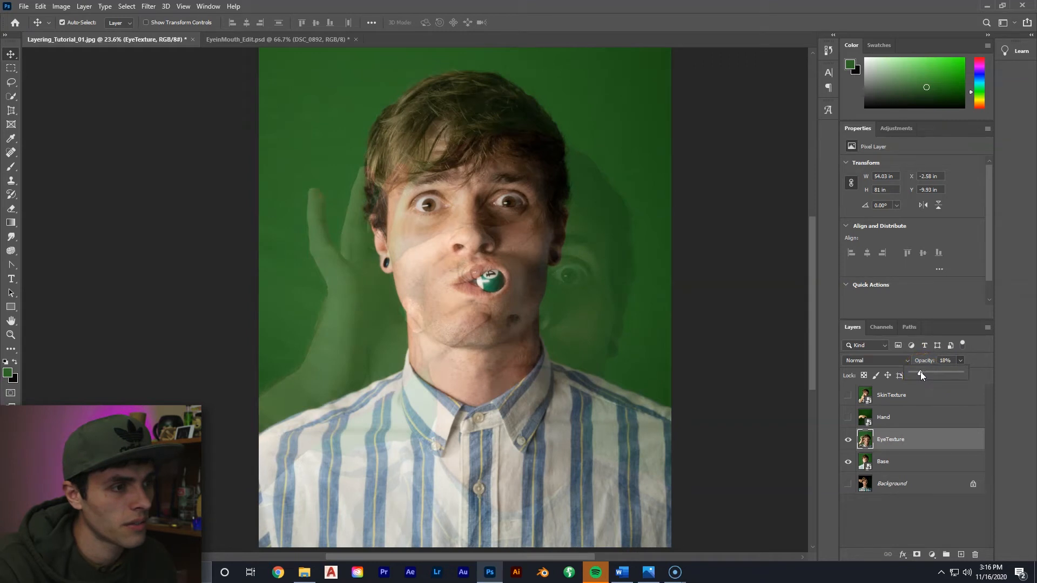
{"action": "mouse_move", "coordinate": [546, 315]}
{"action": "left_mouse_down"}
{"action": "mouse_move", "coordinate": [579, 341]}
{"action": "mouse_move", "coordinate": [584, 326]}
{"action": "mouse_move", "coordinate": [562, 323]}
{"action": "left_mouse_up"}
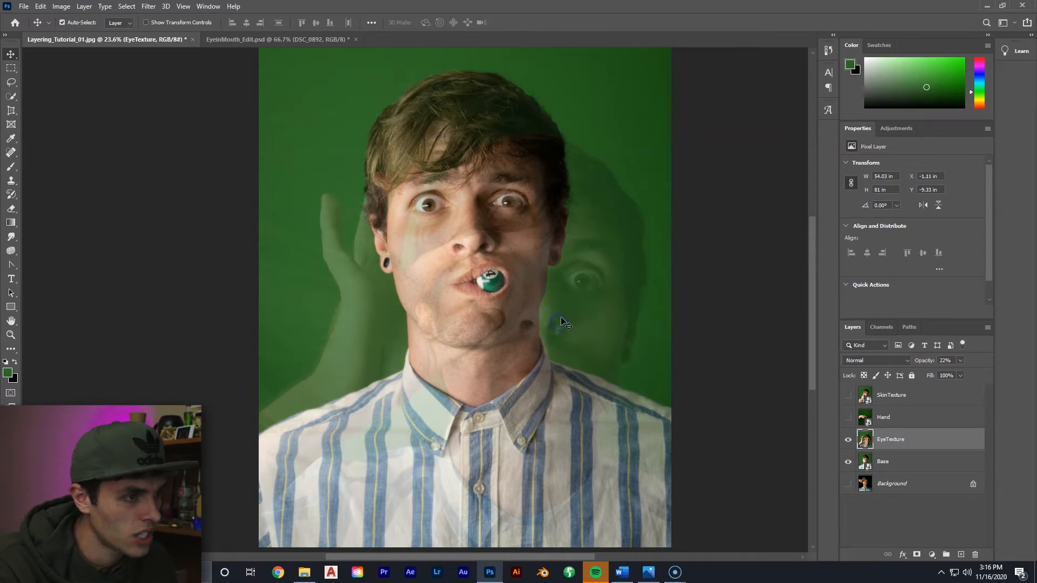
Step: Scale the EyeTexture layer proportionally to about 105.67% so the eye matches the ball's size, and keep it positioned over the mouth
{"action": "key", "text": "ctrl+t"}
{"action": "left_click_drag", "start_coordinate": [745, 318], "coordinate": [763, 318]}
{"action": "left_click_drag", "start_coordinate": [595, 278], "coordinate": [588, 279]}
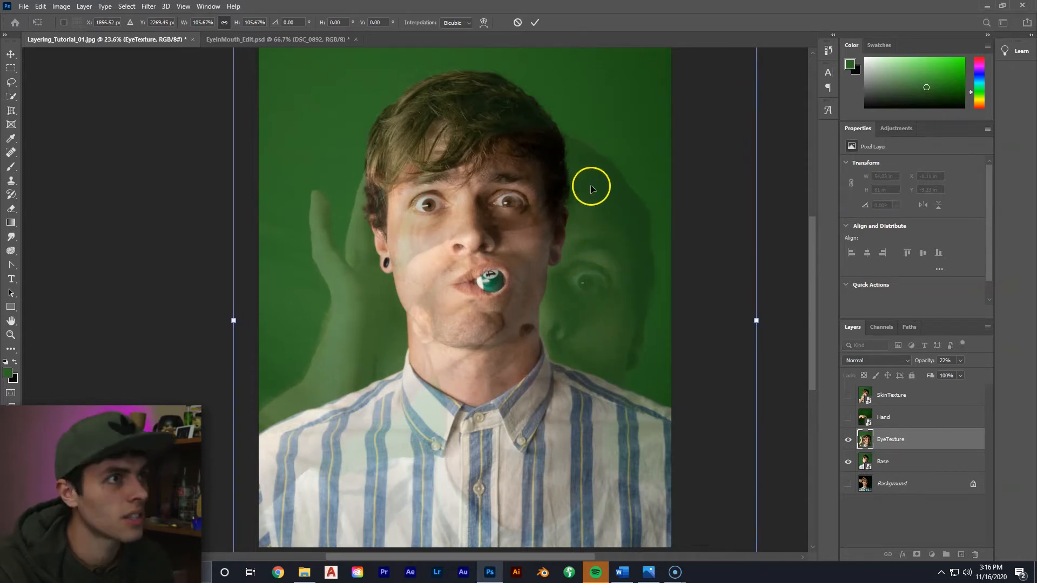
{"action": "left_click", "coordinate": [534, 24]}
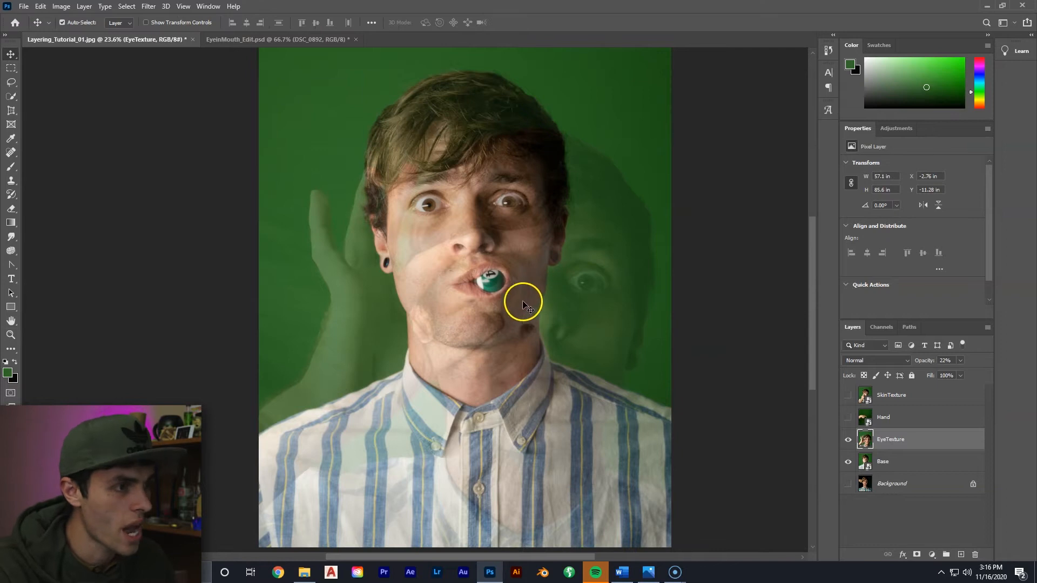
Step: Fine-tune the EyeTexture layer's position so the eye lines up with the ball at close range
{"action": "key", "text": "z"}
{"action": "left_click", "coordinate": [525, 279]}
{"action": "left_click_drag", "start_coordinate": [525, 280], "coordinate": [574, 262]}
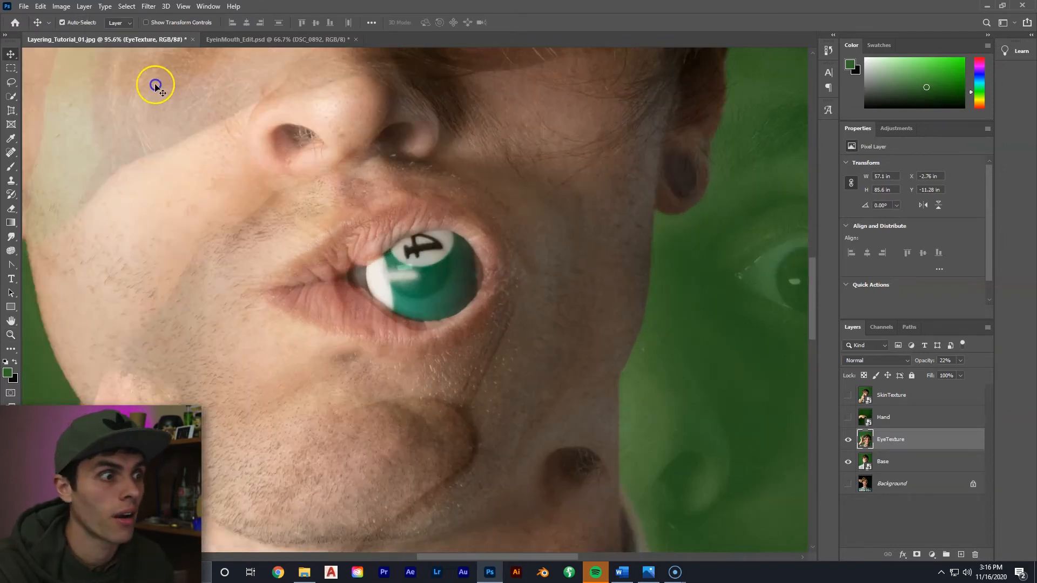
{"action": "left_click", "coordinate": [11, 55]}
{"action": "left_click_drag", "start_coordinate": [472, 285], "coordinate": [479, 281]}
Step: Hide the EyeTexture layer and select the whole ball in the mouth on the Base layer with Quick Selection
{"action": "left_click", "coordinate": [848, 439]}
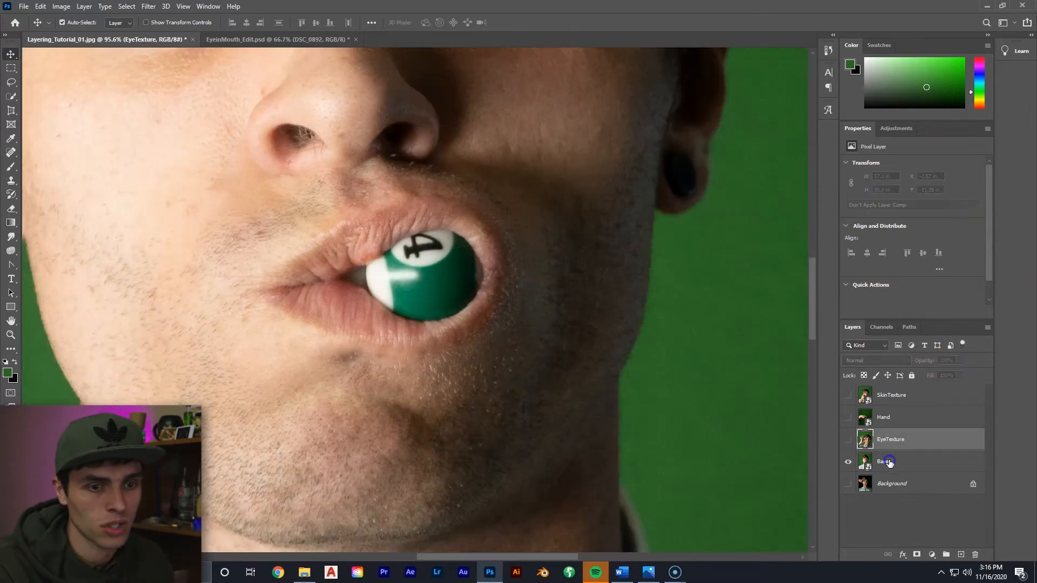
{"action": "left_click", "coordinate": [897, 462]}
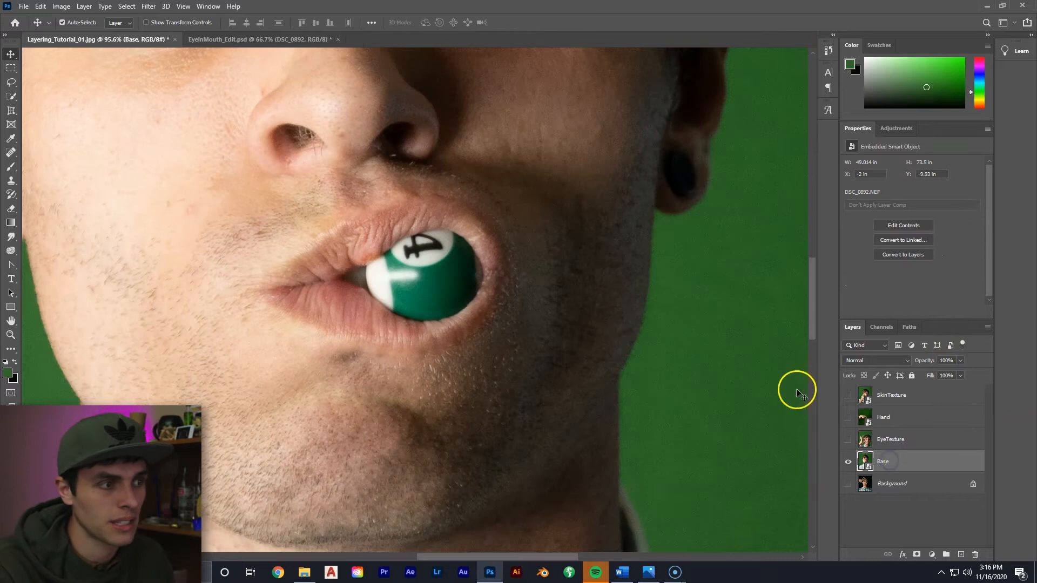
{"action": "left_click", "coordinate": [12, 99]}
{"action": "mouse_move", "coordinate": [418, 258]}
{"action": "left_mouse_down"}
{"action": "mouse_move", "coordinate": [391, 274]}
{"action": "mouse_move", "coordinate": [399, 296]}
{"action": "mouse_move", "coordinate": [433, 299]}
{"action": "mouse_move", "coordinate": [452, 279]}
{"action": "left_mouse_up"}
{"action": "mouse_move", "coordinate": [434, 241]}
{"action": "left_mouse_down"}
{"action": "mouse_move", "coordinate": [407, 244]}
{"action": "mouse_move", "coordinate": [446, 234]}
{"action": "mouse_move", "coordinate": [470, 273]}
{"action": "mouse_move", "coordinate": [479, 266]}
{"action": "mouse_move", "coordinate": [374, 276]}
{"action": "left_mouse_up"}
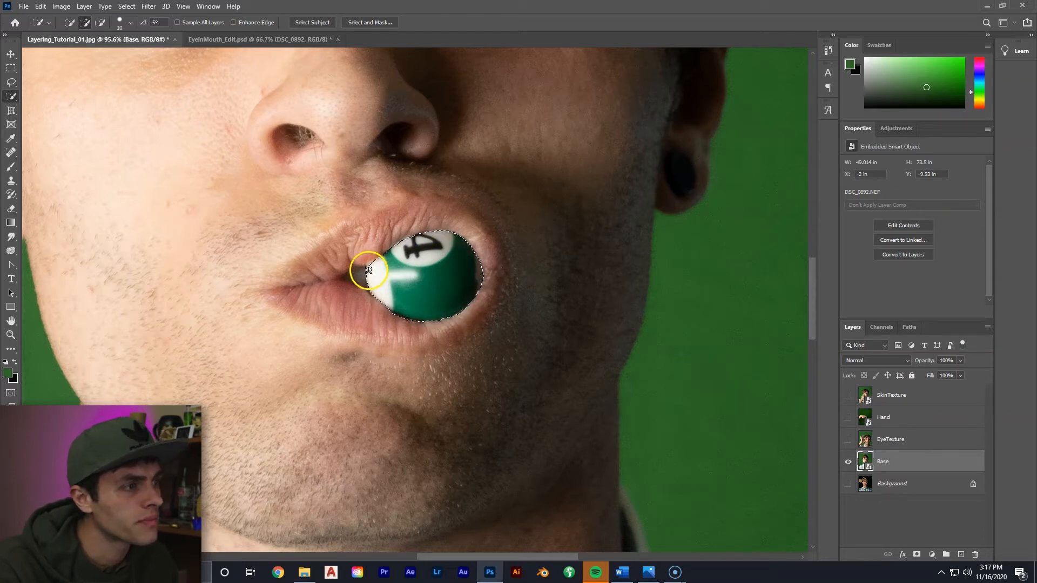
Step: Show the EyeTexture layer again and add a layer mask to it from the ball-shaped selection
{"action": "left_click", "coordinate": [848, 439]}
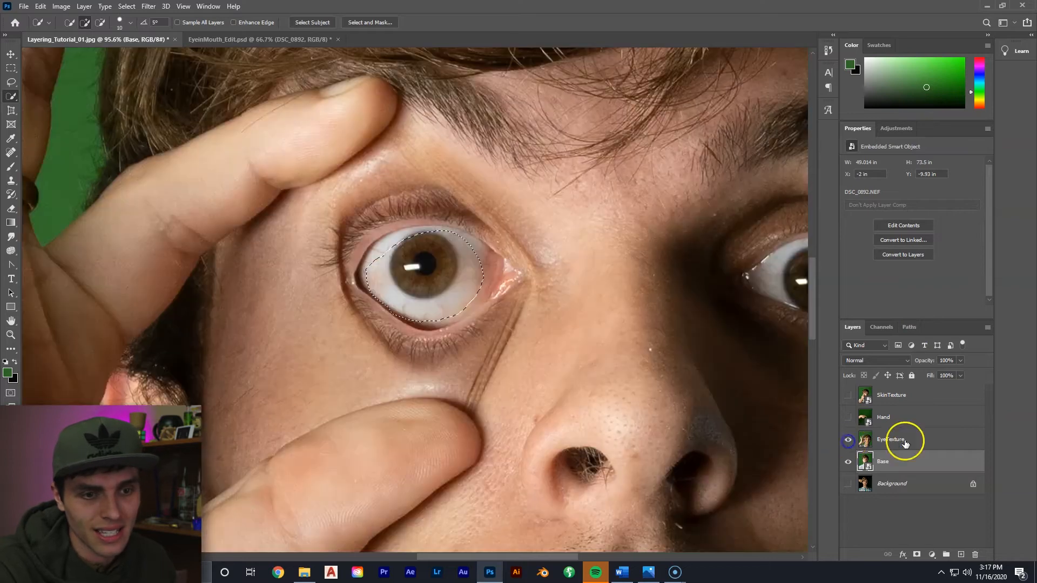
{"action": "left_click", "coordinate": [901, 439]}
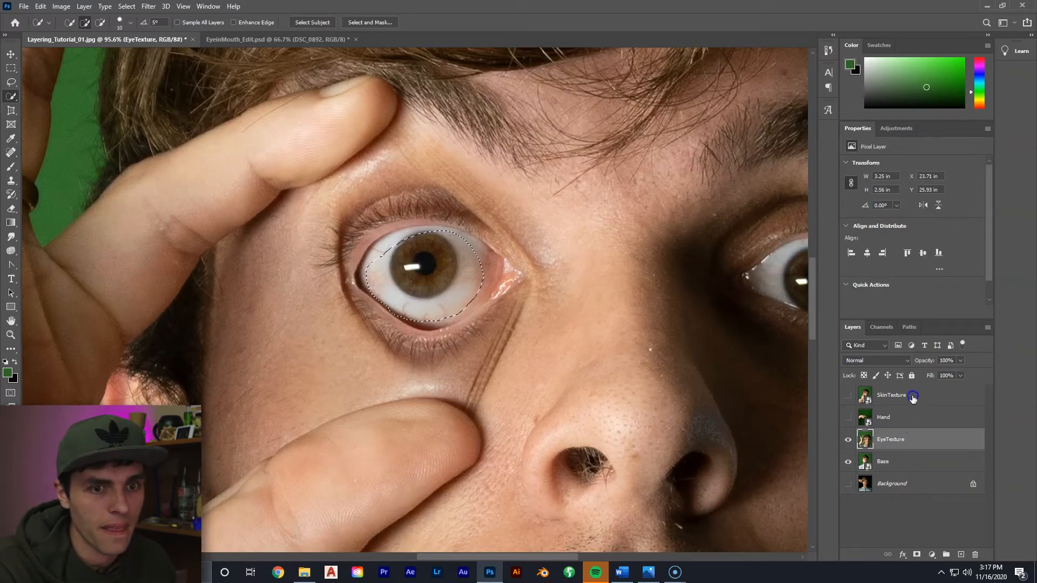
{"action": "left_click", "coordinate": [917, 555]}
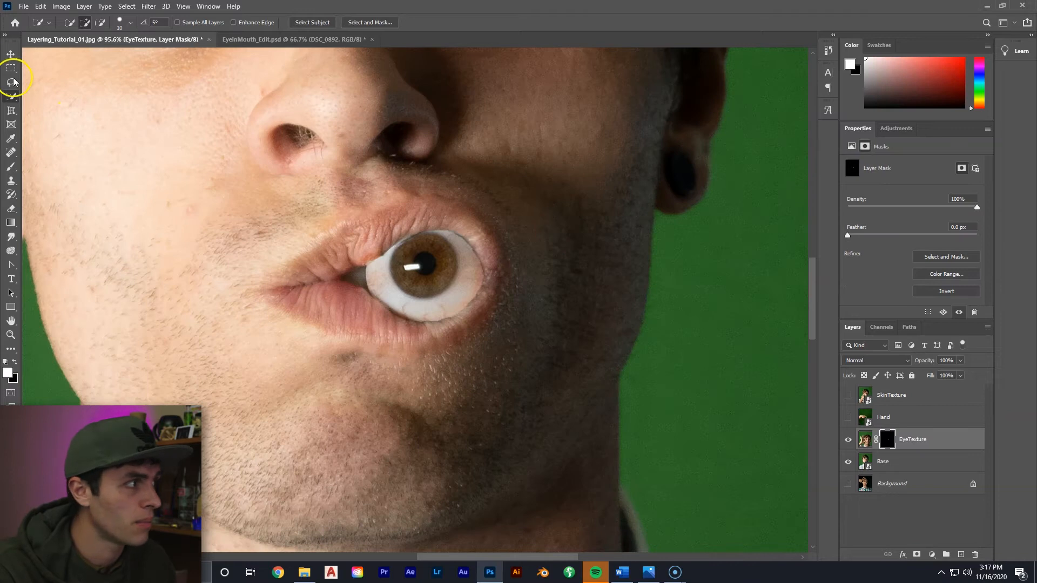
{"action": "left_click", "coordinate": [10, 54]}
{"action": "scroll", "coordinate": [493, 223], "scroll_direction": "down", "scroll_amount": 5}
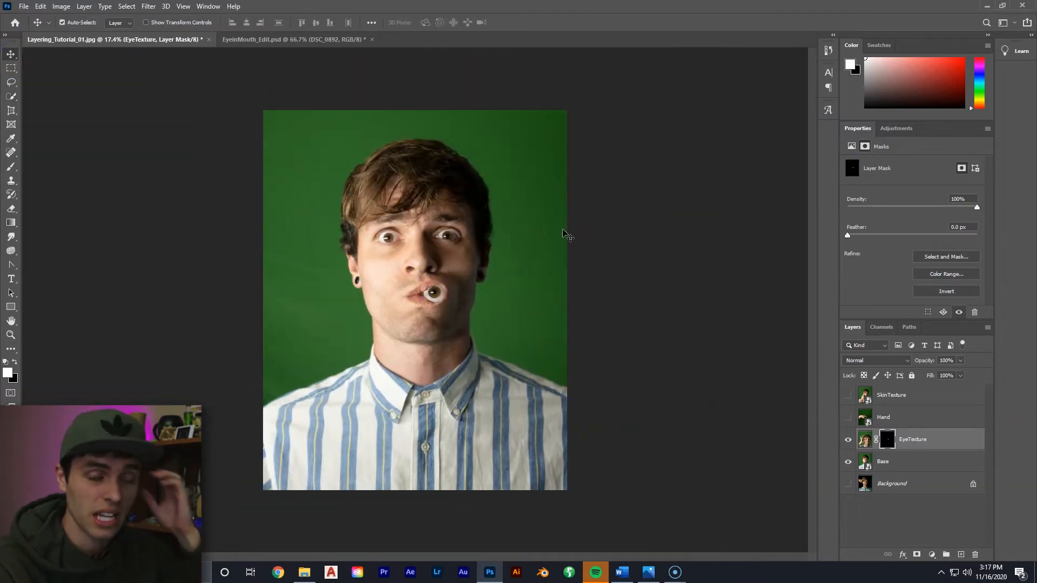
{"action": "scroll", "coordinate": [451, 282], "scroll_direction": "up", "scroll_amount": 5}
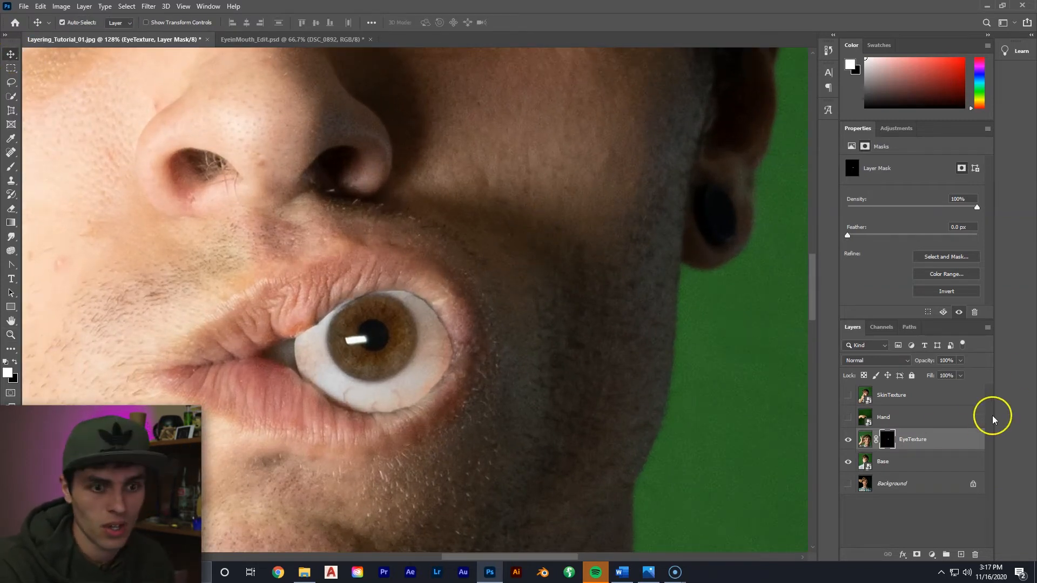
{"action": "double_click", "coordinate": [888, 440]}
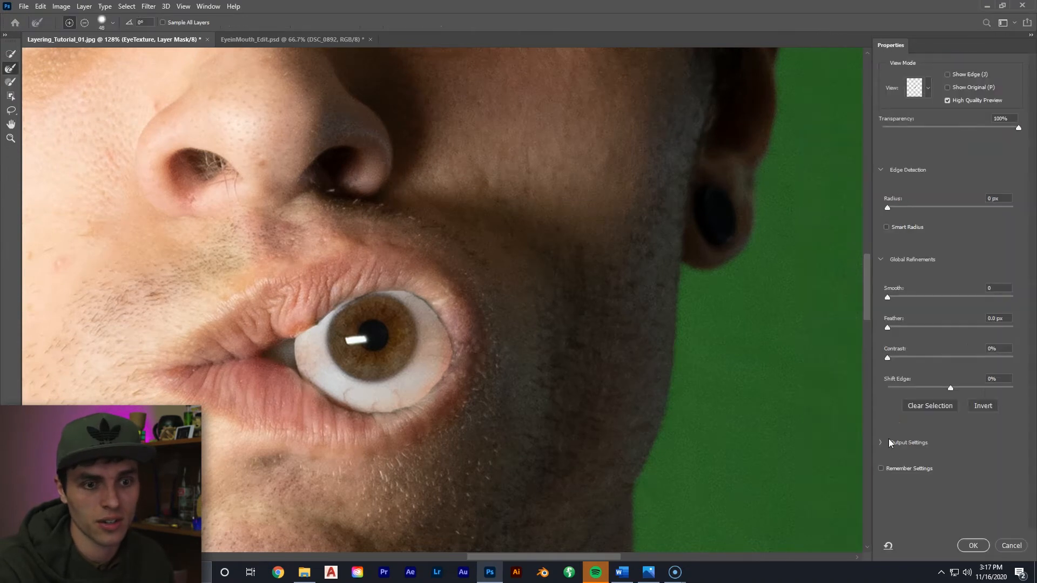
{"action": "left_click", "coordinate": [974, 546]}
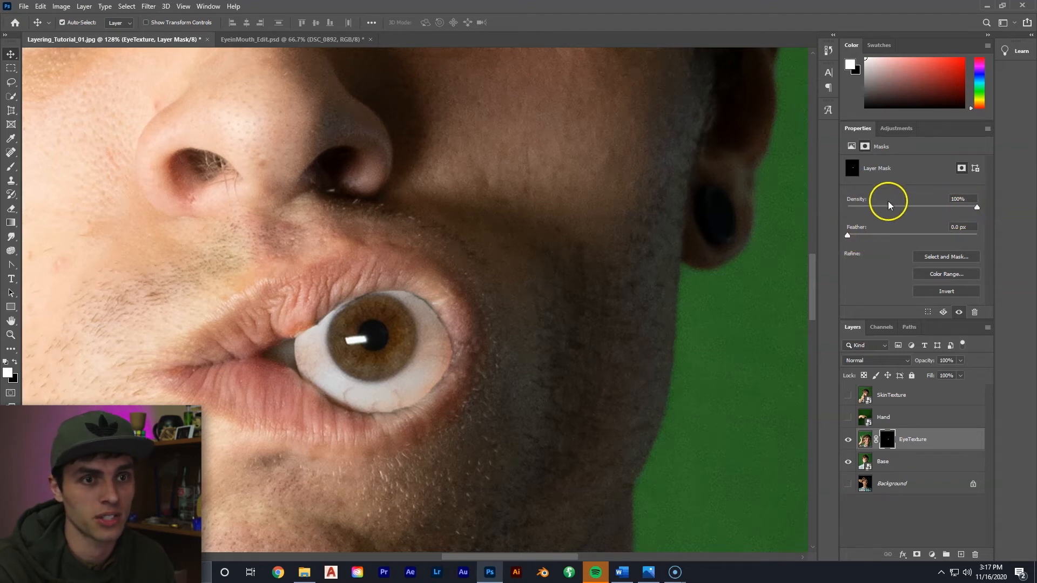
{"action": "left_click_drag", "start_coordinate": [903, 207], "coordinate": [889, 207]}
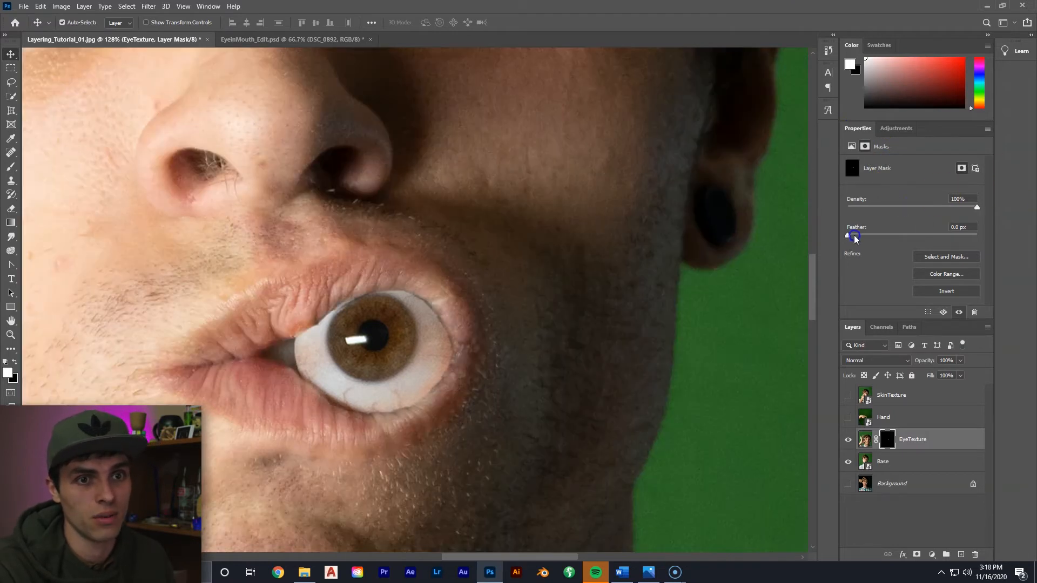
{"action": "left_click_drag", "start_coordinate": [855, 238], "coordinate": [928, 233]}
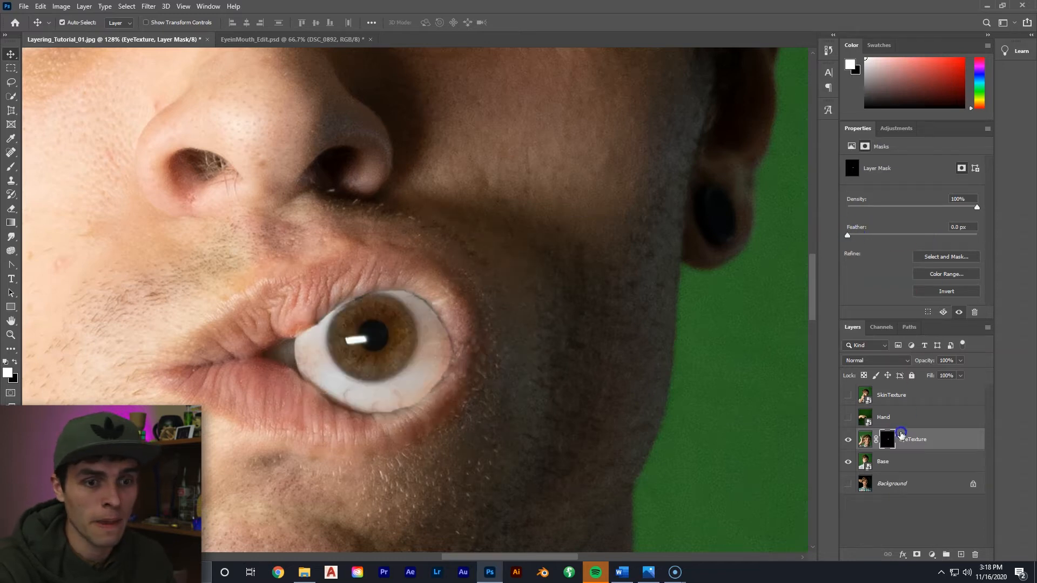
{"action": "left_click", "coordinate": [875, 299]}
Step: Open Select and Mask for the EyeTexture layer mask and use the Refine Edge Brush along the eye's upper-right edge
{"action": "left_click", "coordinate": [889, 441]}
{"action": "double_click", "coordinate": [889, 441]}
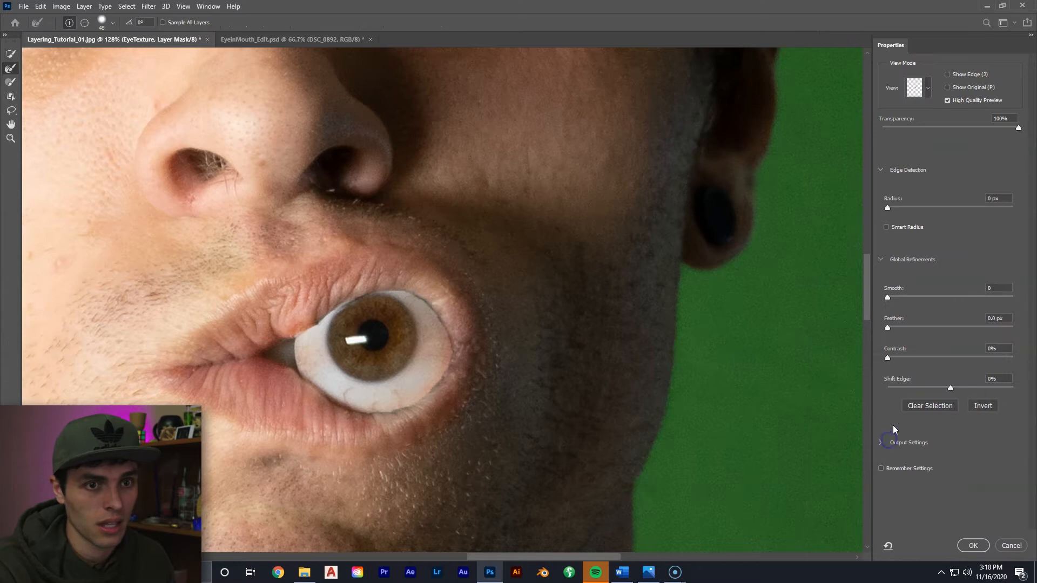
{"action": "left_click", "coordinate": [14, 69]}
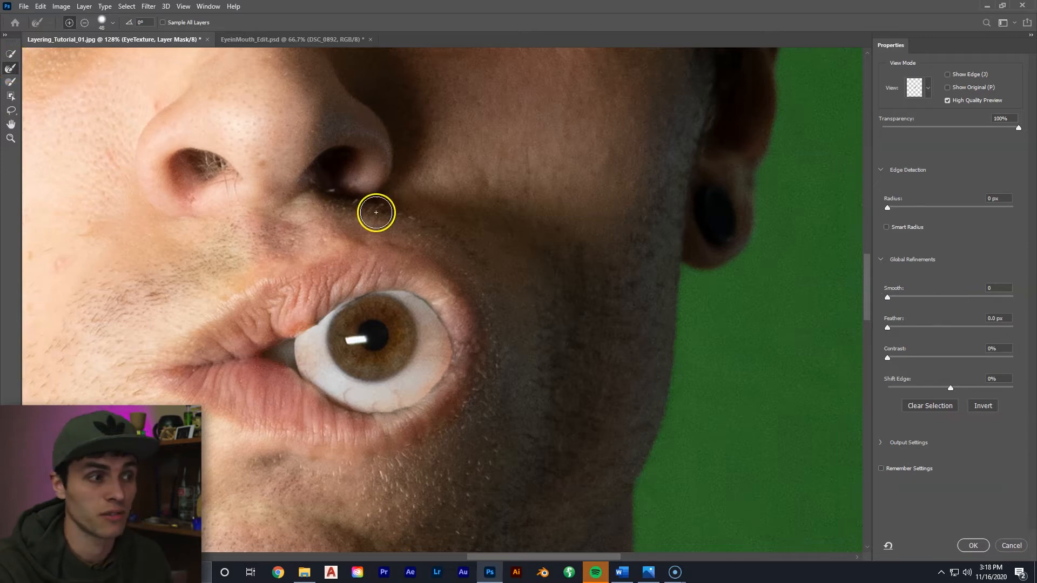
{"action": "left_click_drag", "start_coordinate": [429, 306], "coordinate": [457, 360]}
{"action": "left_click", "coordinate": [471, 248]}
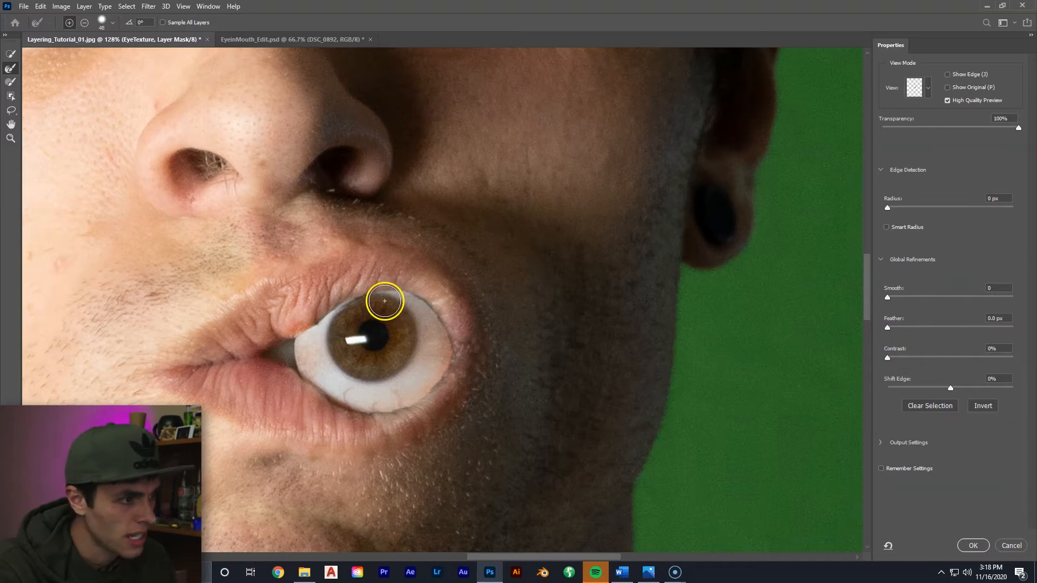
{"action": "key", "text": "z"}
{"action": "mouse_move", "coordinate": [366, 297]}
{"action": "left_mouse_down"}
{"action": "mouse_move", "coordinate": [535, 283]}
{"action": "mouse_move", "coordinate": [547, 299]}
{"action": "mouse_move", "coordinate": [533, 304]}
{"action": "left_mouse_up"}
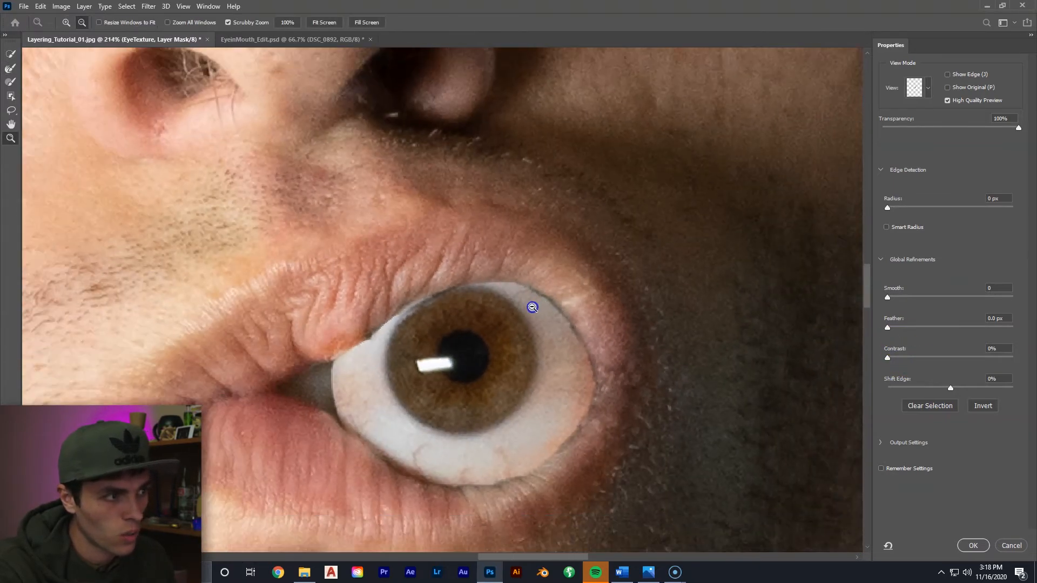
{"action": "key", "text": "r"}
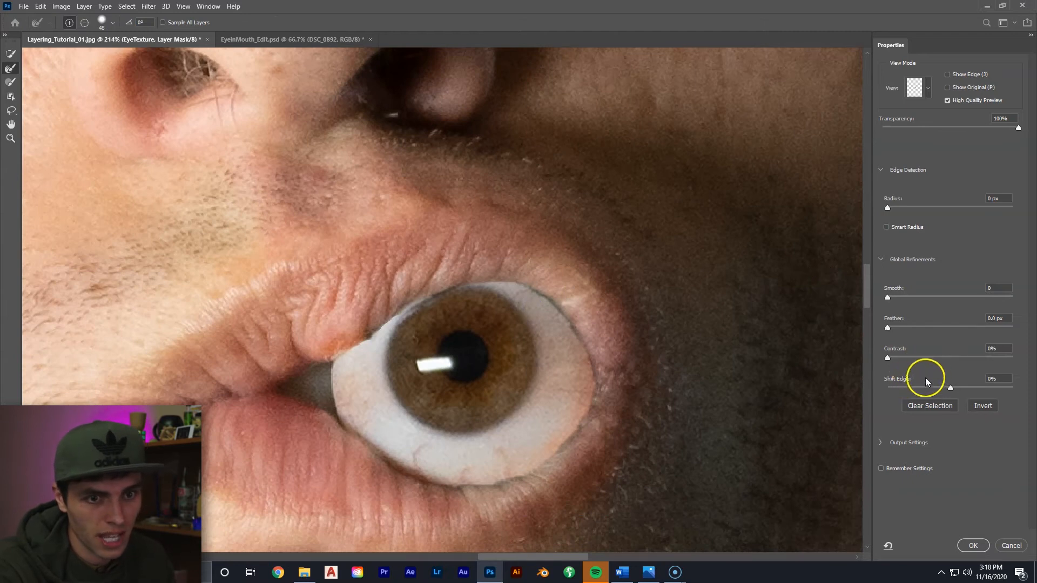
Step: Refine the eye mask with Shift Edge +77%, Feather 0.9 px, Smooth 10 and Contrast about 7%
{"action": "left_click_drag", "start_coordinate": [950, 389], "coordinate": [964, 388]}
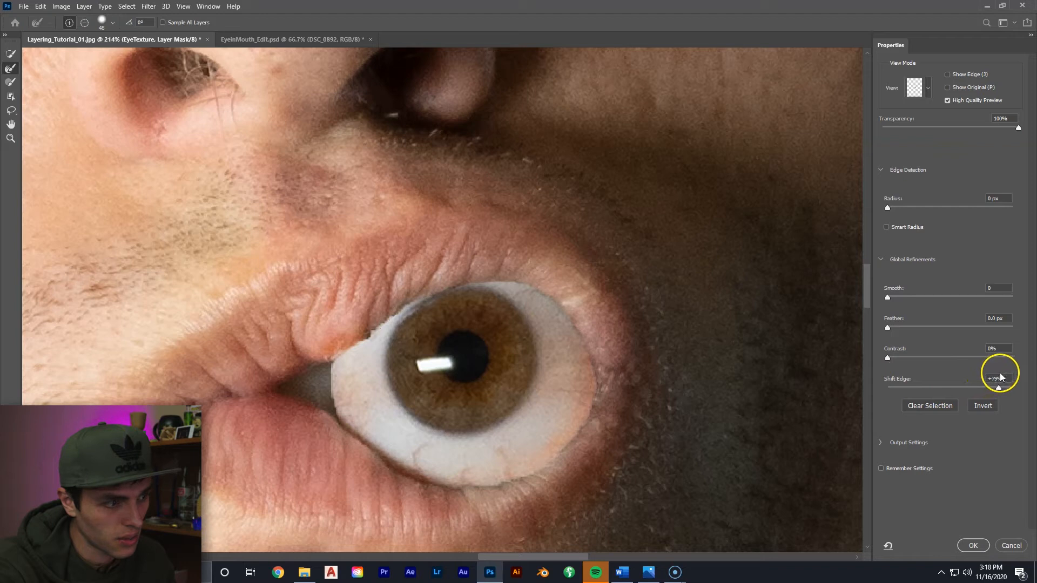
{"action": "left_click_drag", "start_coordinate": [979, 378], "coordinate": [999, 389]}
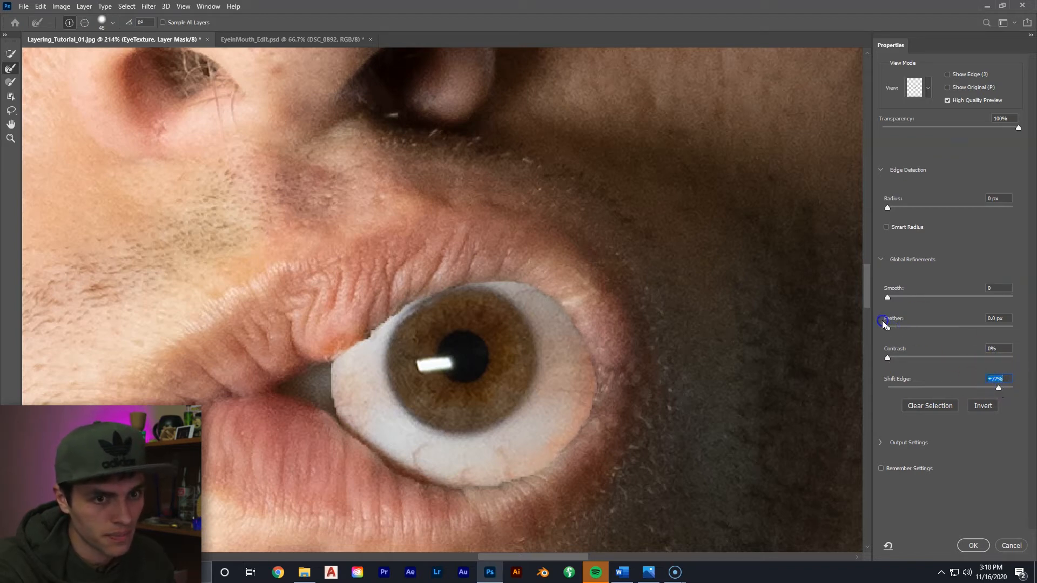
{"action": "left_click_drag", "start_coordinate": [888, 330], "coordinate": [893, 332]}
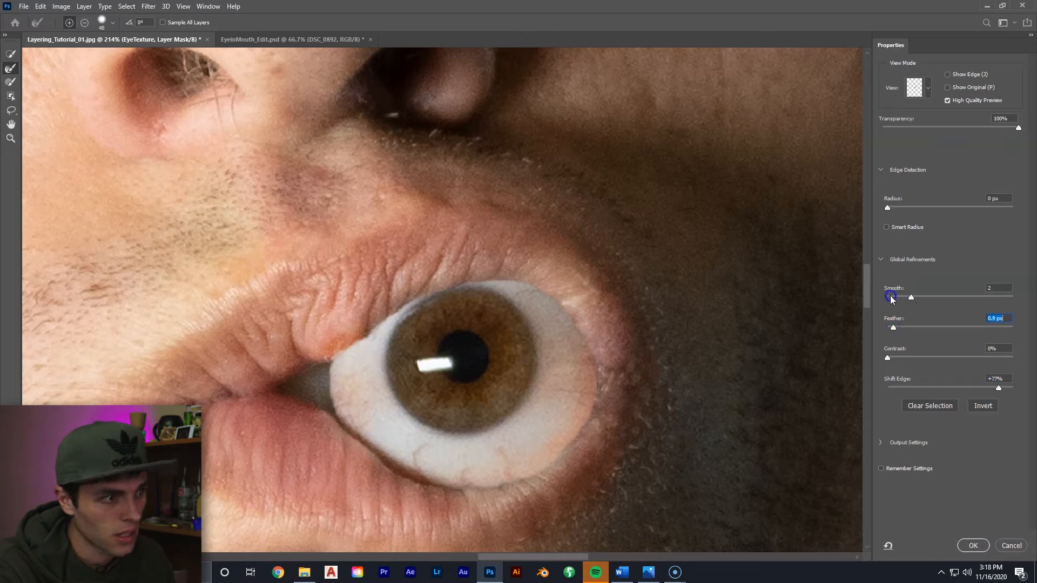
{"action": "left_click_drag", "start_coordinate": [891, 299], "coordinate": [888, 299]}
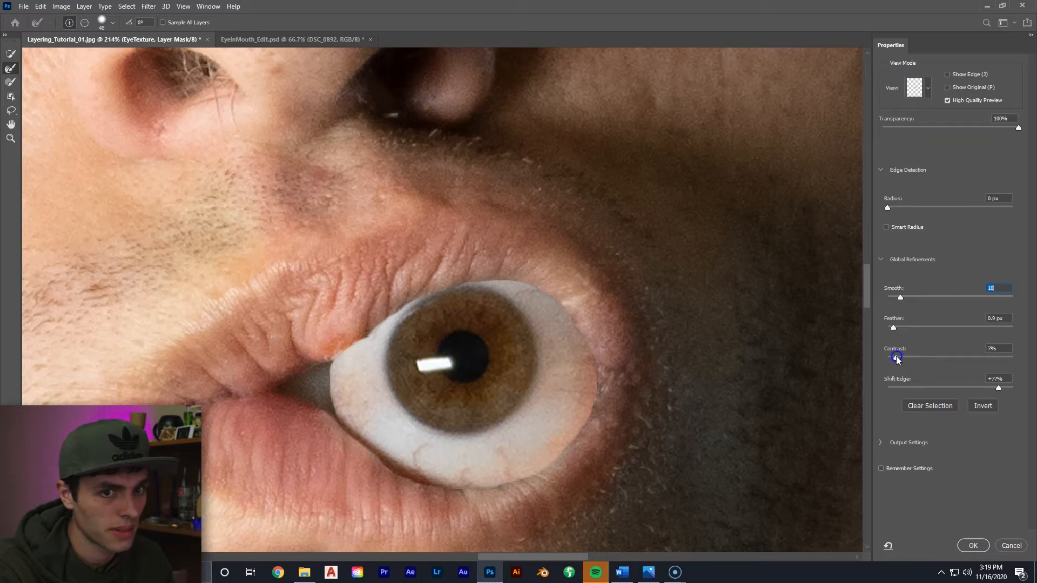
{"action": "left_click", "coordinate": [897, 359]}
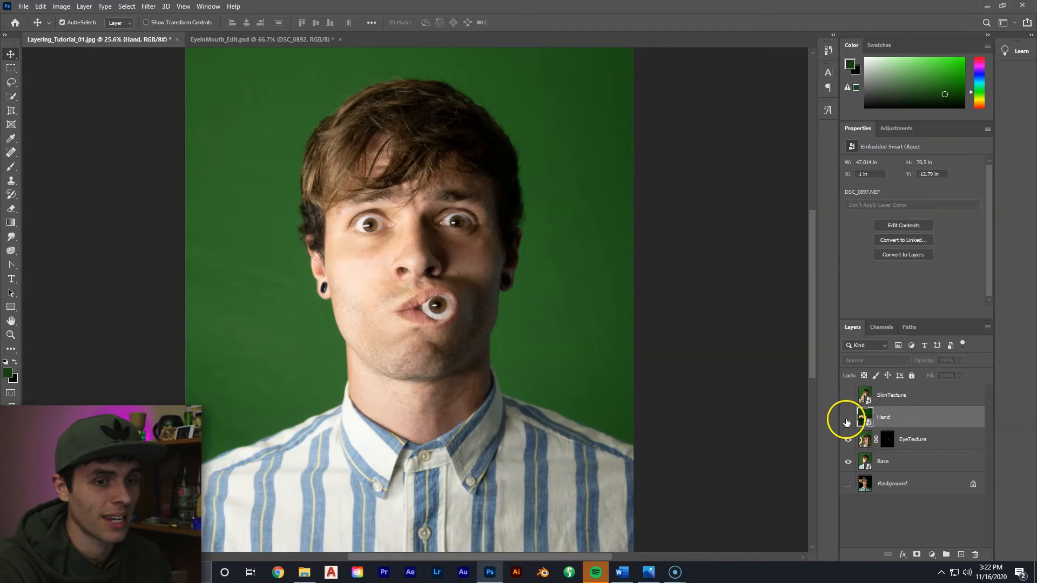
Step: Show the Hand layer and move it up over the portrait to a Y position of about -20 in
{"action": "left_click", "coordinate": [848, 417]}
{"action": "left_click_drag", "start_coordinate": [350, 293], "coordinate": [366, 211]}
{"action": "left_click_drag", "start_coordinate": [386, 155], "coordinate": [349, 182]}
{"action": "left_click_drag", "start_coordinate": [350, 182], "coordinate": [328, 197]}
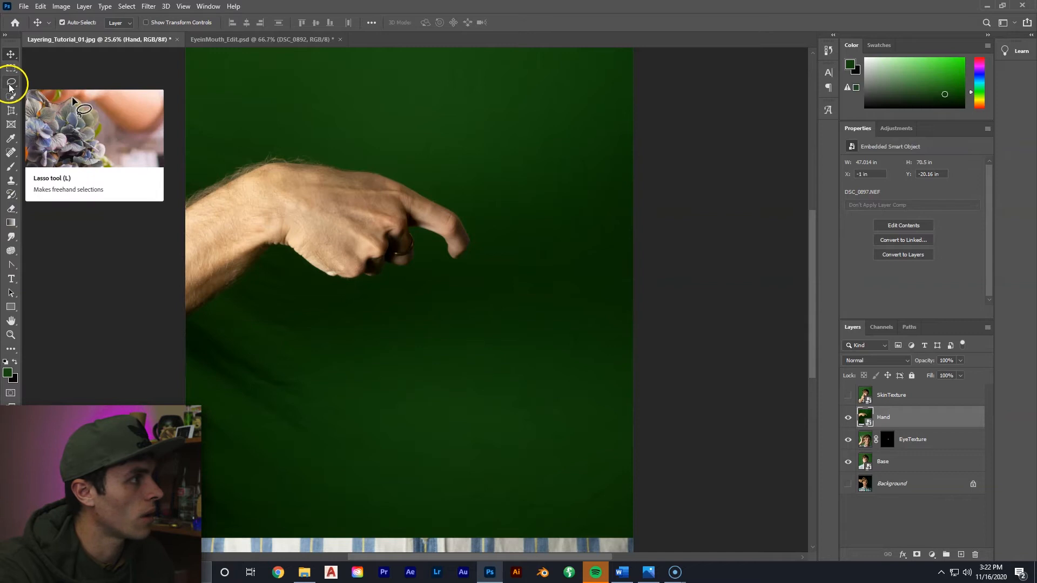
Step: Select the hand and forearm on the Hand layer with the Quick Selection tool and add a layer mask from the selection
{"action": "left_click", "coordinate": [11, 97]}
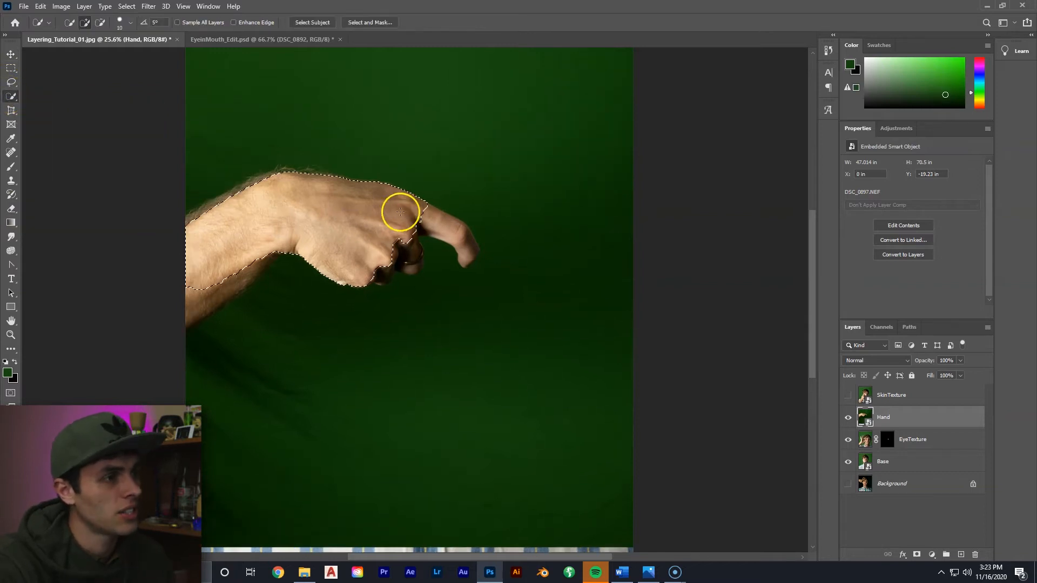
{"action": "mouse_move", "coordinate": [400, 211]}
{"action": "left_mouse_down"}
{"action": "mouse_move", "coordinate": [443, 217]}
{"action": "mouse_move", "coordinate": [467, 235]}
{"action": "mouse_move", "coordinate": [471, 261]}
{"action": "mouse_move", "coordinate": [450, 225]}
{"action": "mouse_move", "coordinate": [405, 224]}
{"action": "mouse_move", "coordinate": [411, 269]}
{"action": "mouse_move", "coordinate": [391, 251]}
{"action": "mouse_move", "coordinate": [384, 273]}
{"action": "mouse_move", "coordinate": [363, 256]}
{"action": "left_mouse_up"}
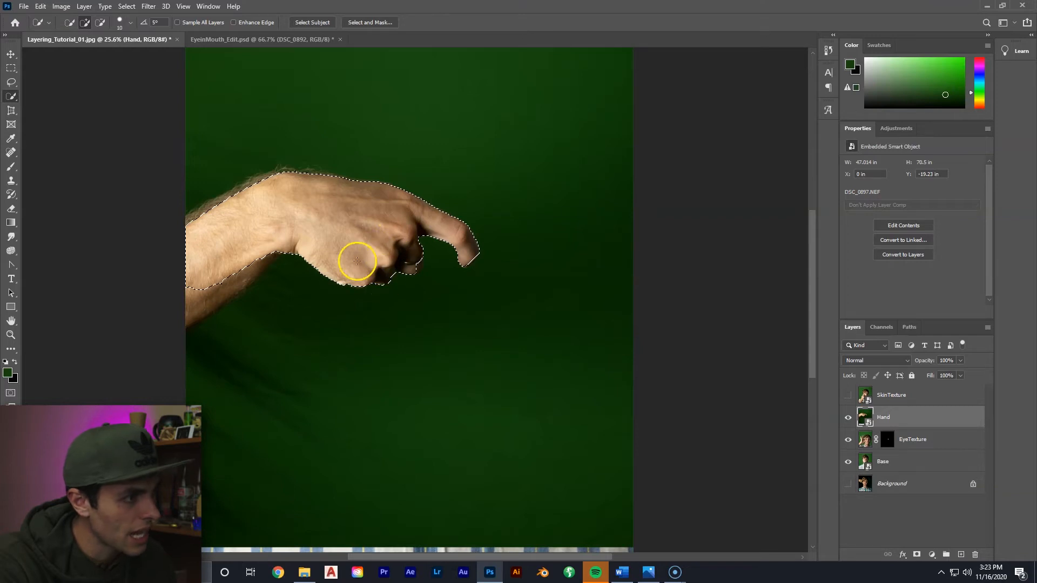
{"action": "mouse_move", "coordinate": [282, 240]}
{"action": "left_mouse_down"}
{"action": "mouse_move", "coordinate": [183, 313]}
{"action": "mouse_move", "coordinate": [220, 242]}
{"action": "left_mouse_up"}
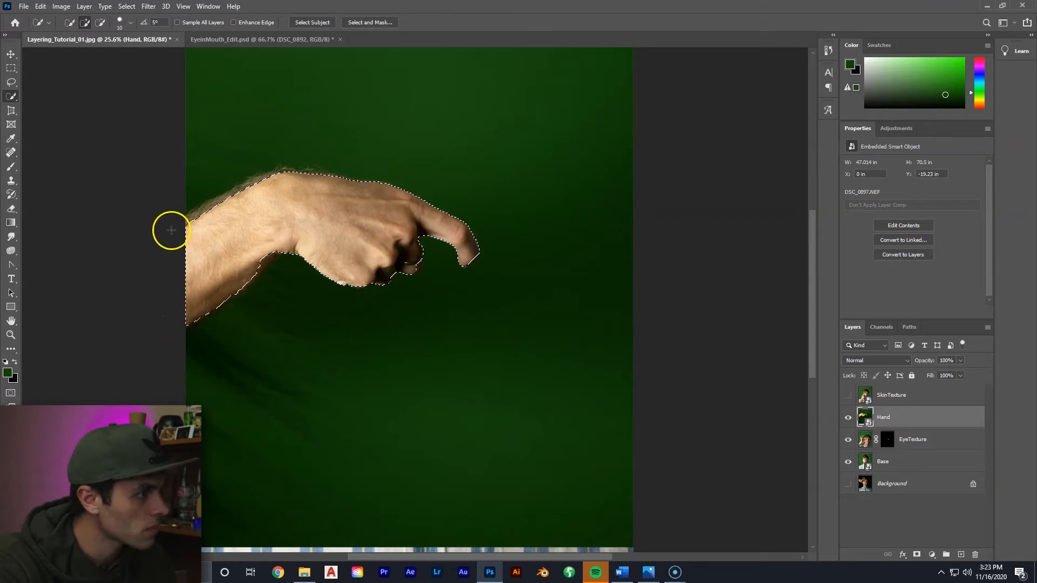
{"action": "mouse_move", "coordinate": [184, 227]}
{"action": "left_mouse_down"}
{"action": "mouse_move", "coordinate": [256, 203]}
{"action": "mouse_move", "coordinate": [271, 192]}
{"action": "mouse_move", "coordinate": [243, 184]}
{"action": "left_mouse_up"}
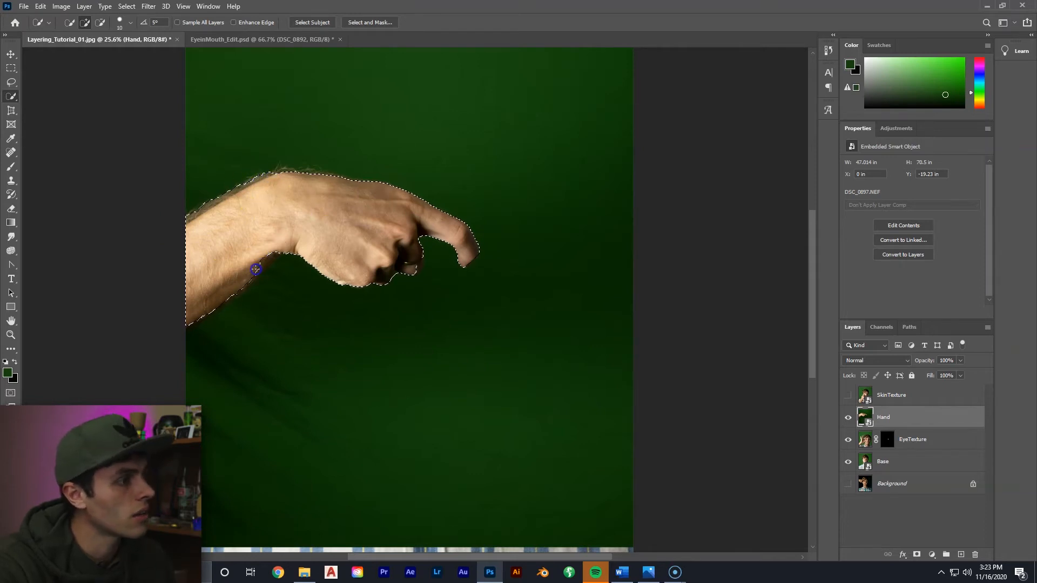
{"action": "left_click", "coordinate": [917, 554]}
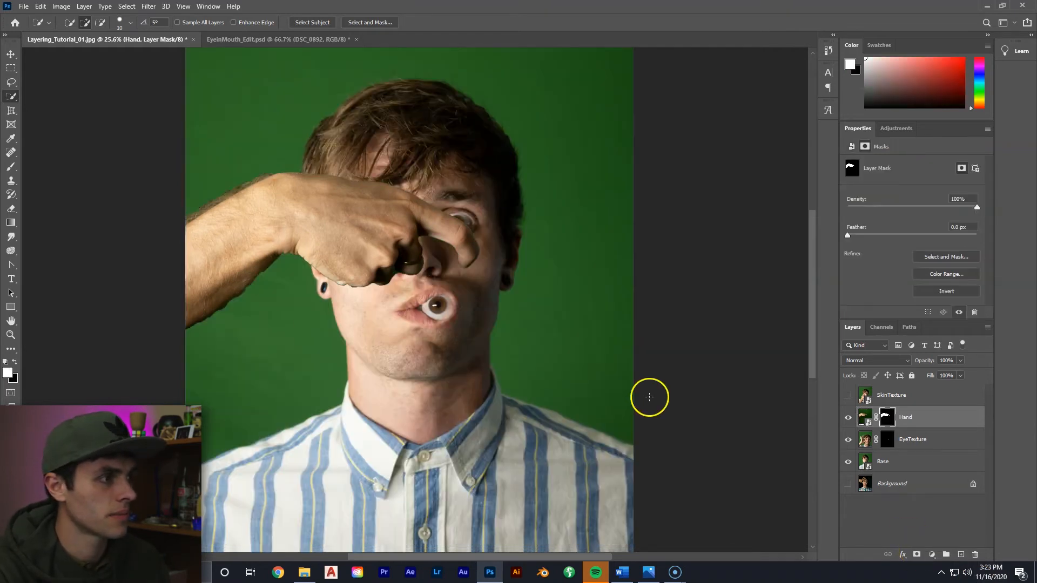
Step: Move the masked hand over the face so the index fingertip covers the eye on the hand's side
{"action": "left_click", "coordinate": [11, 54]}
{"action": "left_click_drag", "start_coordinate": [297, 235], "coordinate": [276, 203]}
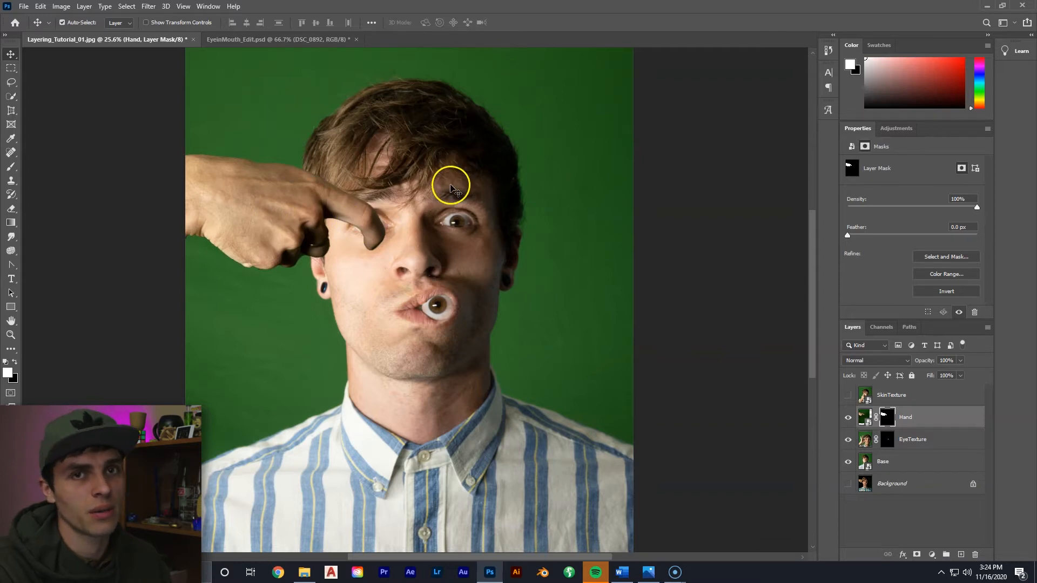
{"action": "left_click_drag", "start_coordinate": [405, 180], "coordinate": [530, 176]}
{"action": "left_click_drag", "start_coordinate": [337, 160], "coordinate": [275, 198]}
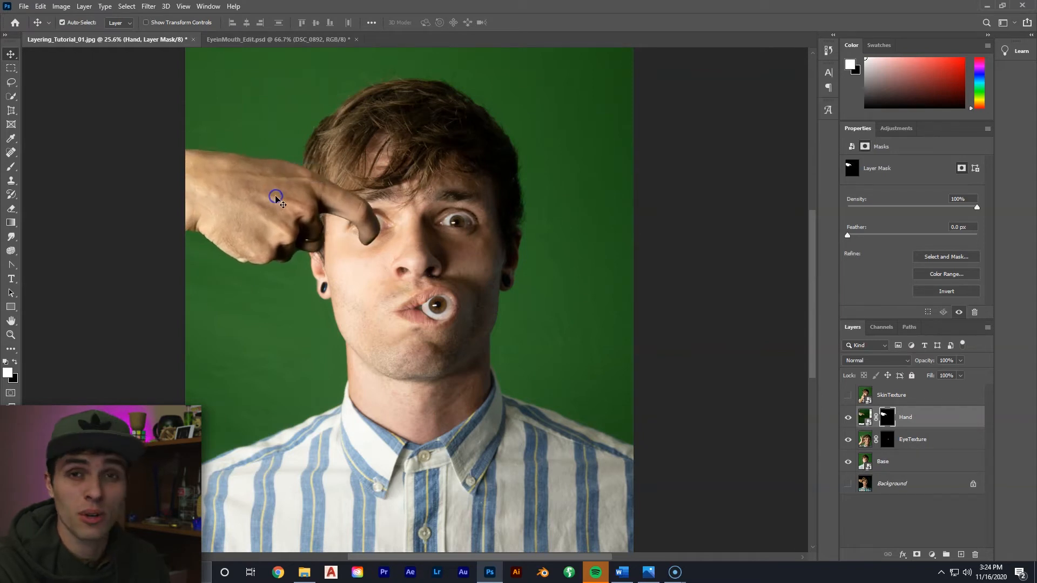
{"action": "left_click_drag", "start_coordinate": [276, 202], "coordinate": [278, 200]}
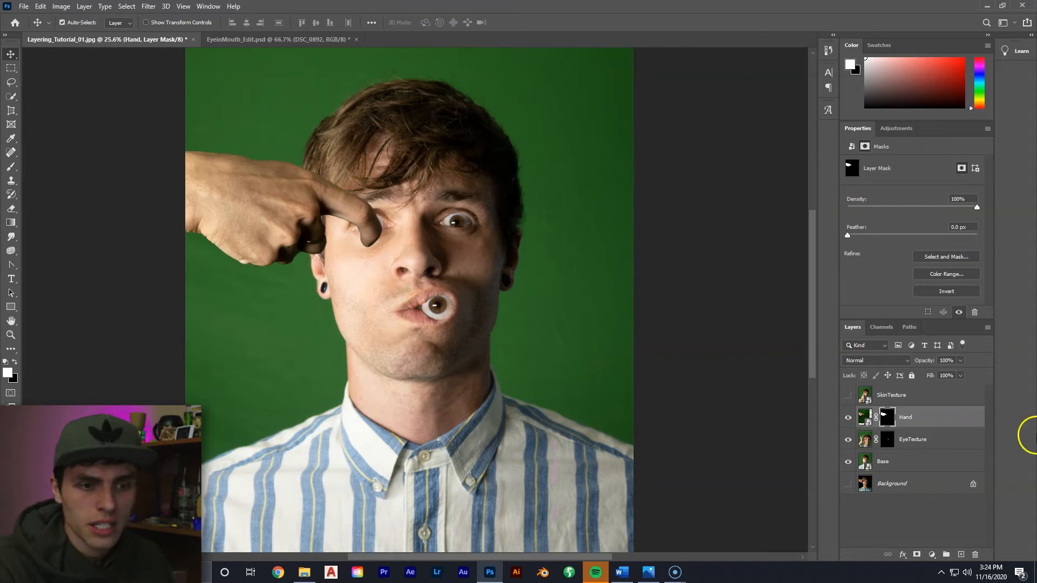
Step: Open Select and Mask for the Hand layer mask and use the Refine Edge Brush along the hairy upper edge of the hand
{"action": "double_click", "coordinate": [887, 419]}
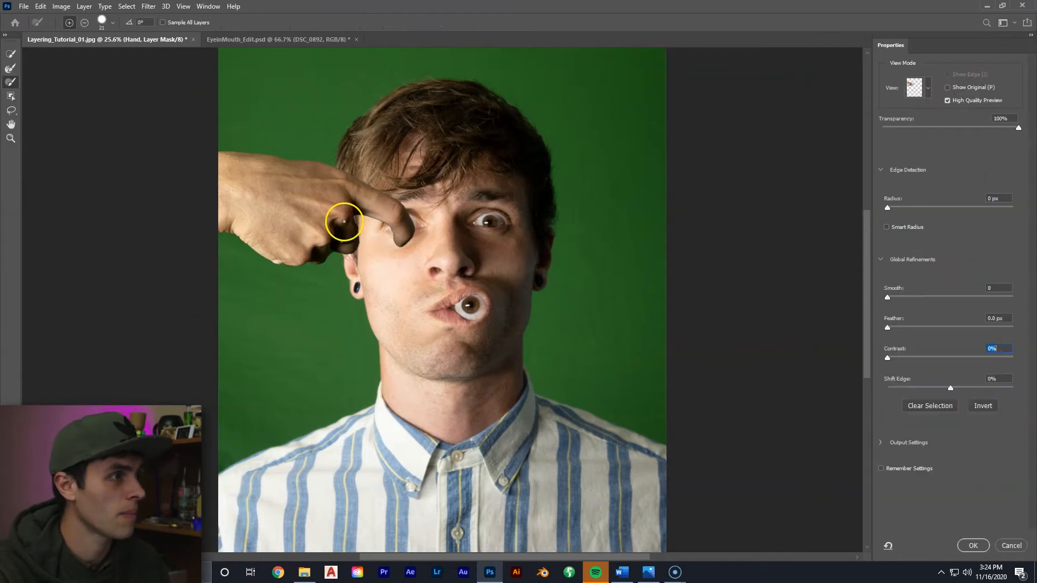
{"action": "key", "text": "z"}
{"action": "left_click_drag", "start_coordinate": [270, 166], "coordinate": [331, 151]}
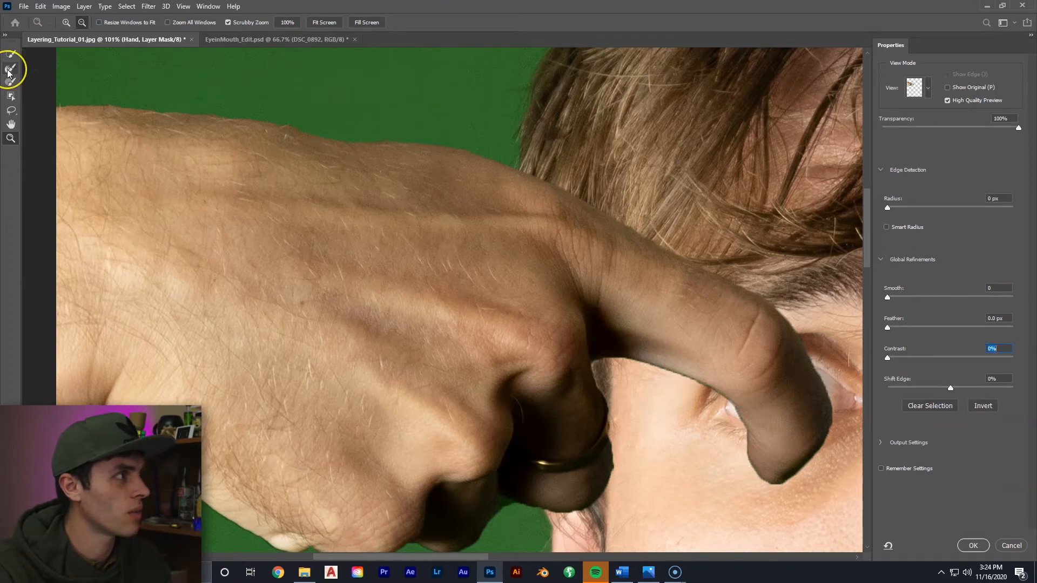
{"action": "left_click", "coordinate": [9, 69]}
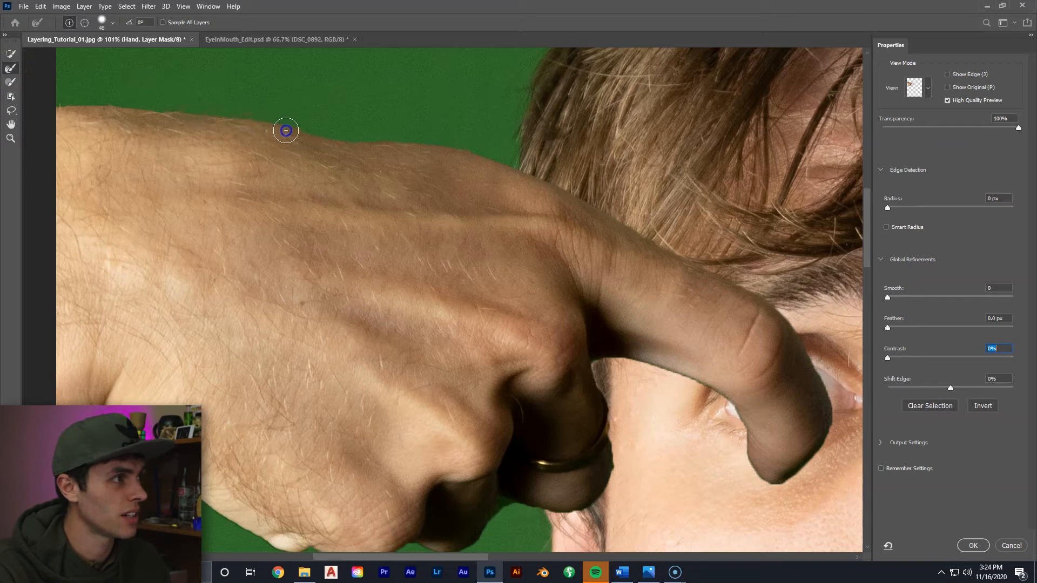
{"action": "mouse_move", "coordinate": [483, 154]}
{"action": "left_mouse_down"}
{"action": "mouse_move", "coordinate": [318, 110]}
{"action": "mouse_move", "coordinate": [316, 131]}
{"action": "mouse_move", "coordinate": [186, 109]}
{"action": "mouse_move", "coordinate": [249, 111]}
{"action": "mouse_move", "coordinate": [259, 137]}
{"action": "mouse_move", "coordinate": [245, 126]}
{"action": "mouse_move", "coordinate": [280, 106]}
{"action": "mouse_move", "coordinate": [375, 119]}
{"action": "mouse_move", "coordinate": [115, 83]}
{"action": "mouse_move", "coordinate": [62, 104]}
{"action": "mouse_move", "coordinate": [236, 113]}
{"action": "mouse_move", "coordinate": [57, 87]}
{"action": "mouse_move", "coordinate": [178, 95]}
{"action": "mouse_move", "coordinate": [178, 75]}
{"action": "mouse_move", "coordinate": [375, 116]}
{"action": "mouse_move", "coordinate": [361, 139]}
{"action": "mouse_move", "coordinate": [380, 143]}
{"action": "mouse_move", "coordinate": [309, 157]}
{"action": "left_mouse_up"}
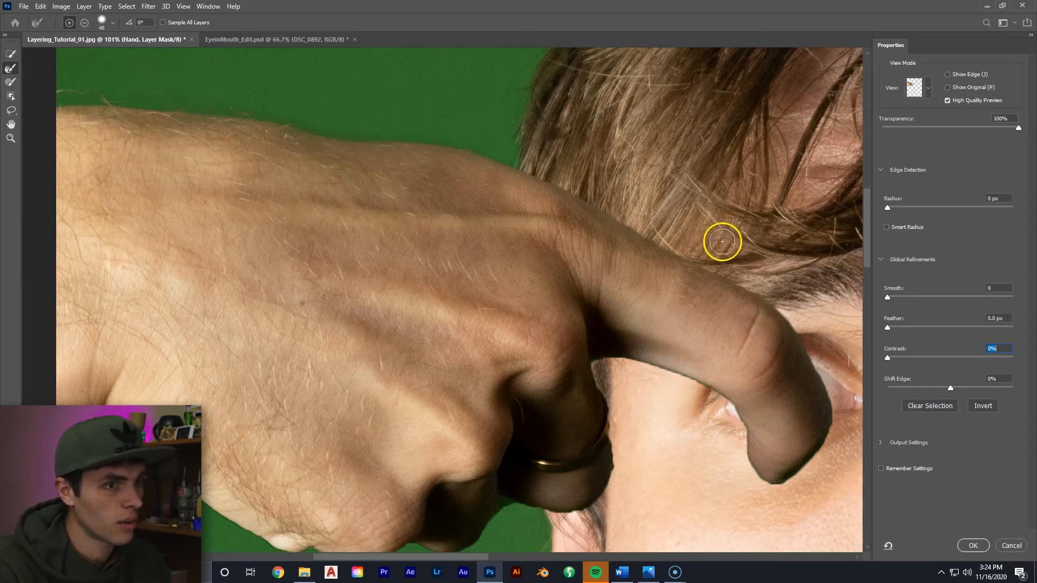
Step: Use the Refine Edge Brush along the lower edge of the hand, from the wrist past the knuckles to the ring finger
{"action": "left_click", "coordinate": [11, 124]}
{"action": "left_click_drag", "start_coordinate": [269, 169], "coordinate": [269, 169]}
{"action": "left_click_drag", "start_coordinate": [225, 347], "coordinate": [298, 310]}
{"action": "left_click_drag", "start_coordinate": [243, 260], "coordinate": [269, 222]}
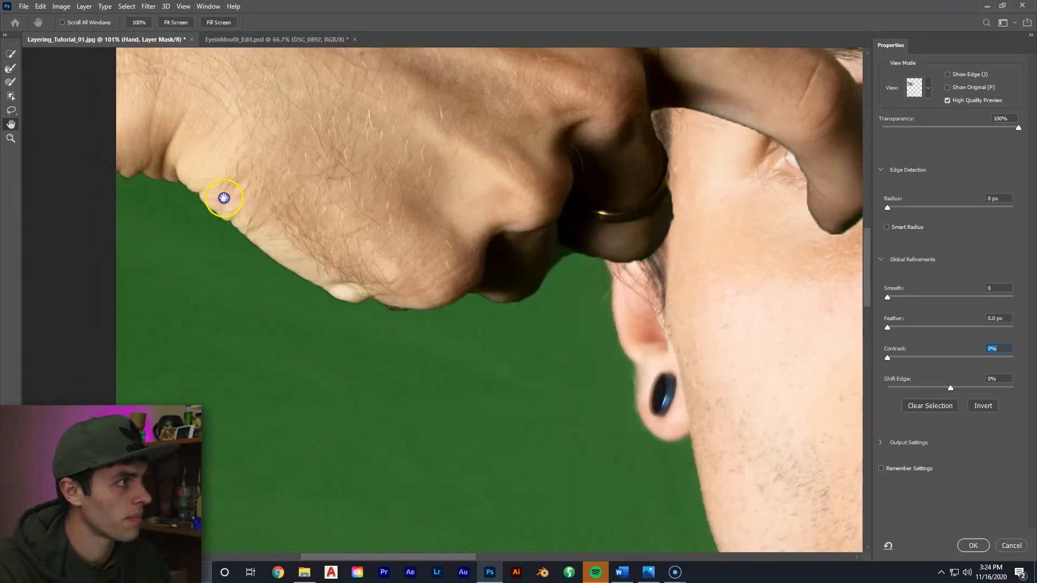
{"action": "left_click", "coordinate": [10, 69]}
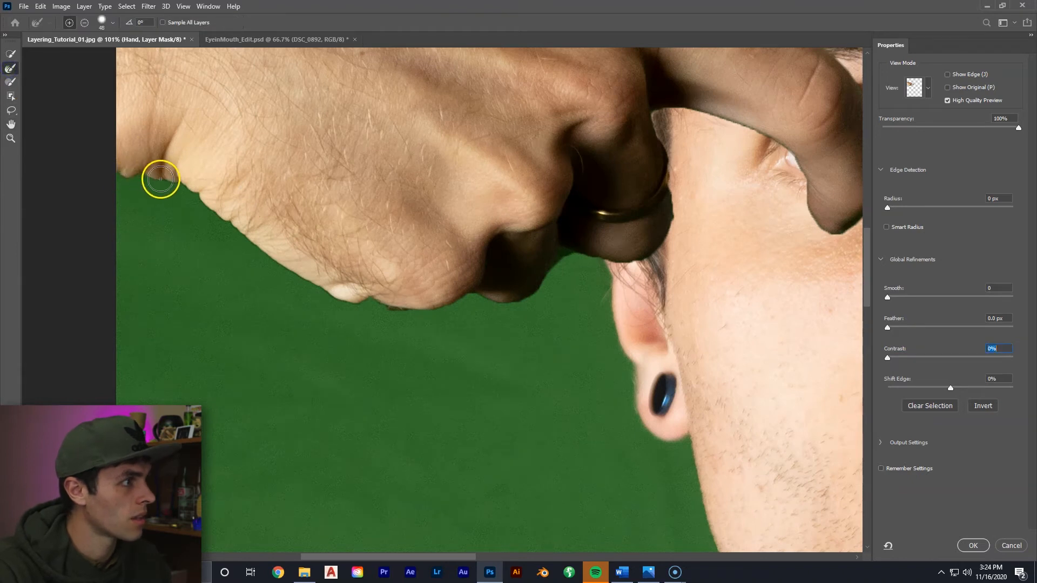
{"action": "mouse_move", "coordinate": [181, 183]}
{"action": "left_mouse_down"}
{"action": "mouse_move", "coordinate": [332, 291]}
{"action": "mouse_move", "coordinate": [395, 307]}
{"action": "left_mouse_up"}
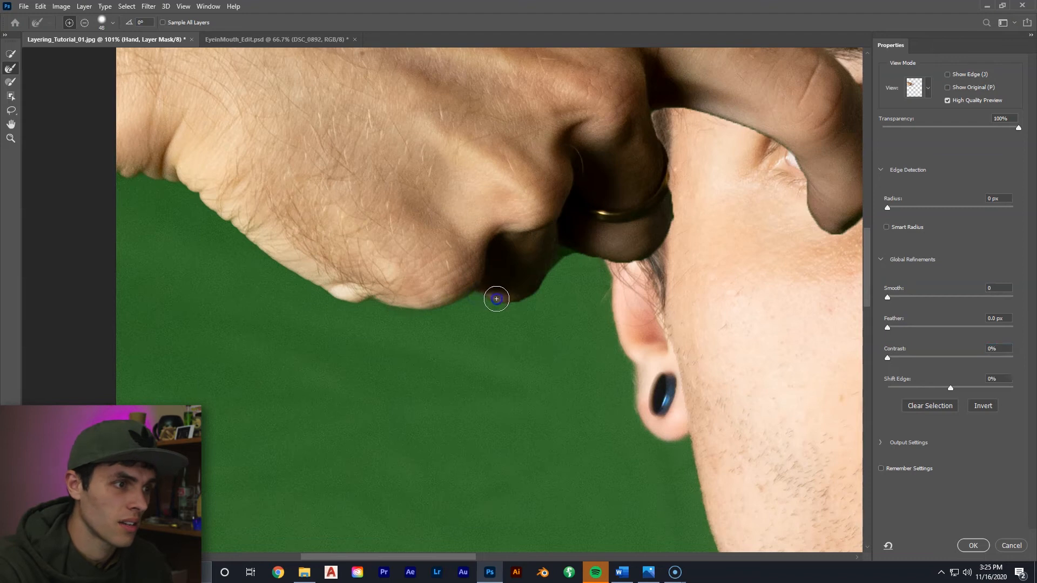
{"action": "mouse_move", "coordinate": [550, 279]}
{"action": "left_mouse_down"}
{"action": "mouse_move", "coordinate": [566, 262]}
{"action": "mouse_move", "coordinate": [575, 276]}
{"action": "left_mouse_up"}
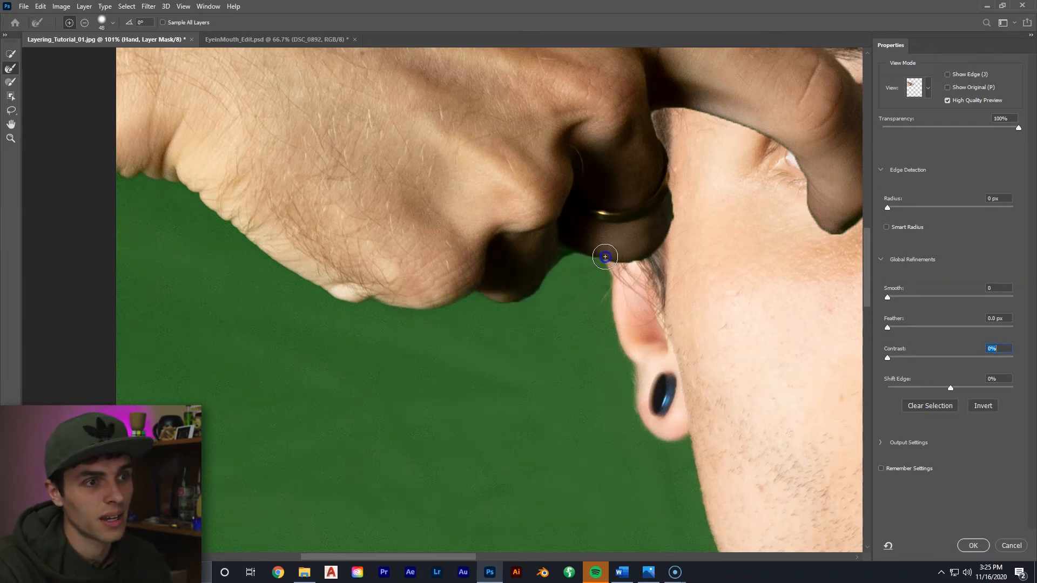
{"action": "mouse_move", "coordinate": [667, 252]}
{"action": "left_mouse_down"}
{"action": "mouse_move", "coordinate": [649, 265]}
{"action": "mouse_move", "coordinate": [604, 266]}
{"action": "left_mouse_up"}
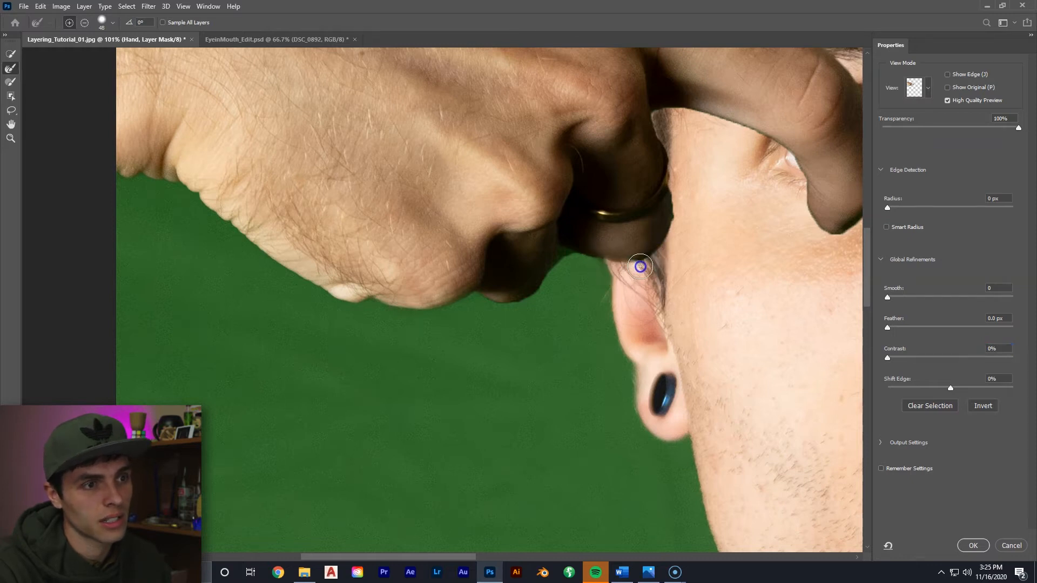
Step: Refine the mask edge beside the ring finger and along the underside of the index finger with the Refine Edge Brush
{"action": "mouse_move", "coordinate": [690, 226]}
{"action": "left_mouse_down"}
{"action": "mouse_move", "coordinate": [680, 193]}
{"action": "mouse_move", "coordinate": [736, 185]}
{"action": "mouse_move", "coordinate": [703, 181]}
{"action": "mouse_move", "coordinate": [677, 193]}
{"action": "mouse_move", "coordinate": [673, 145]}
{"action": "mouse_move", "coordinate": [725, 123]}
{"action": "left_mouse_up"}
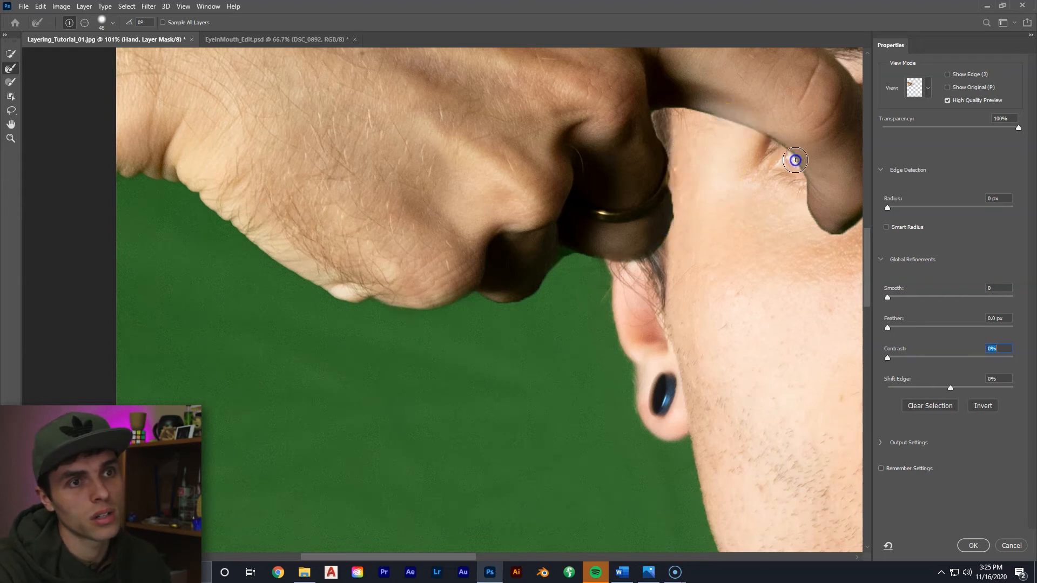
{"action": "left_click_drag", "start_coordinate": [807, 189], "coordinate": [781, 164]}
{"action": "left_click_drag", "start_coordinate": [683, 111], "coordinate": [710, 124]}
{"action": "left_click_drag", "start_coordinate": [773, 159], "coordinate": [812, 229]}
{"action": "left_click_drag", "start_coordinate": [804, 188], "coordinate": [807, 217]}
{"action": "mouse_move", "coordinate": [680, 198]}
{"action": "left_mouse_down"}
{"action": "mouse_move", "coordinate": [685, 235]}
{"action": "mouse_move", "coordinate": [685, 213]}
{"action": "left_mouse_up"}
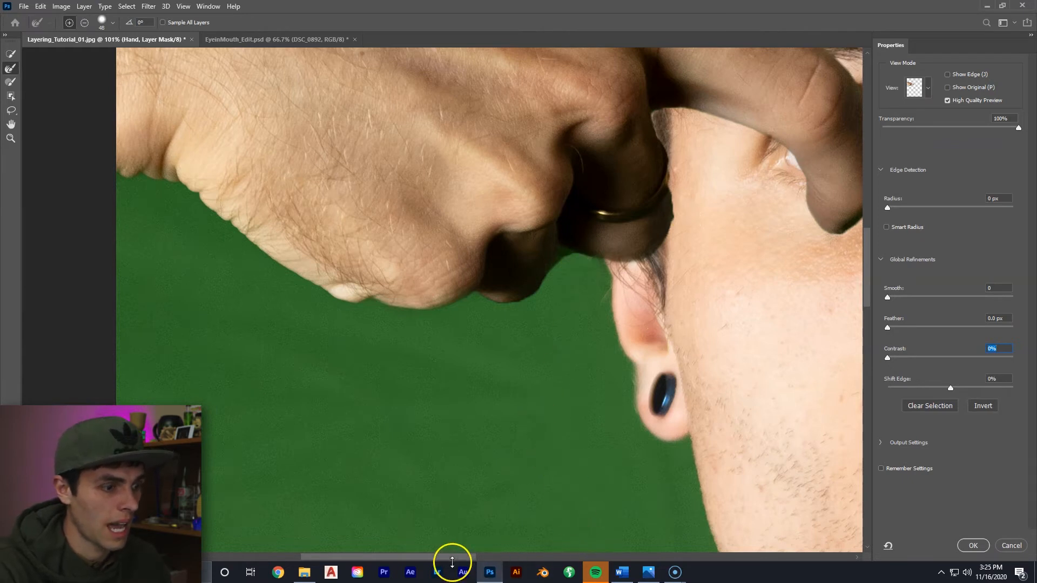
Step: Refine the mask along the tip and outer edge of the index finger, next to the nose side of the eye
{"action": "left_click_drag", "start_coordinate": [448, 560], "coordinate": [503, 559]}
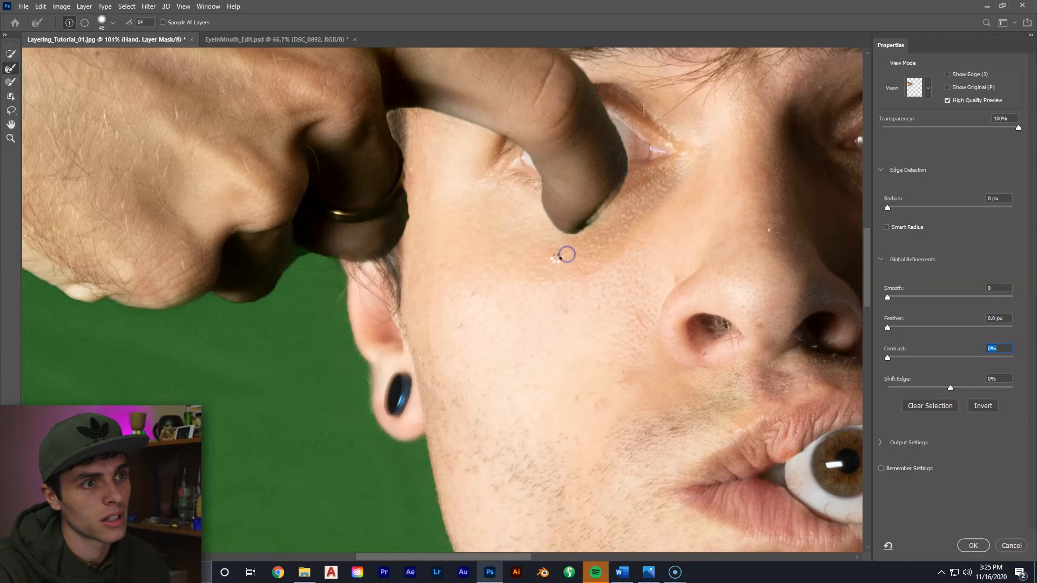
{"action": "mouse_move", "coordinate": [605, 228]}
{"action": "left_mouse_down"}
{"action": "mouse_move", "coordinate": [631, 149]}
{"action": "mouse_move", "coordinate": [622, 122]}
{"action": "left_mouse_up"}
{"action": "mouse_move", "coordinate": [633, 180]}
{"action": "left_mouse_down"}
{"action": "mouse_move", "coordinate": [649, 159]}
{"action": "mouse_move", "coordinate": [608, 212]}
{"action": "mouse_move", "coordinate": [590, 198]}
{"action": "mouse_move", "coordinate": [601, 229]}
{"action": "mouse_move", "coordinate": [569, 211]}
{"action": "mouse_move", "coordinate": [600, 215]}
{"action": "left_mouse_up"}
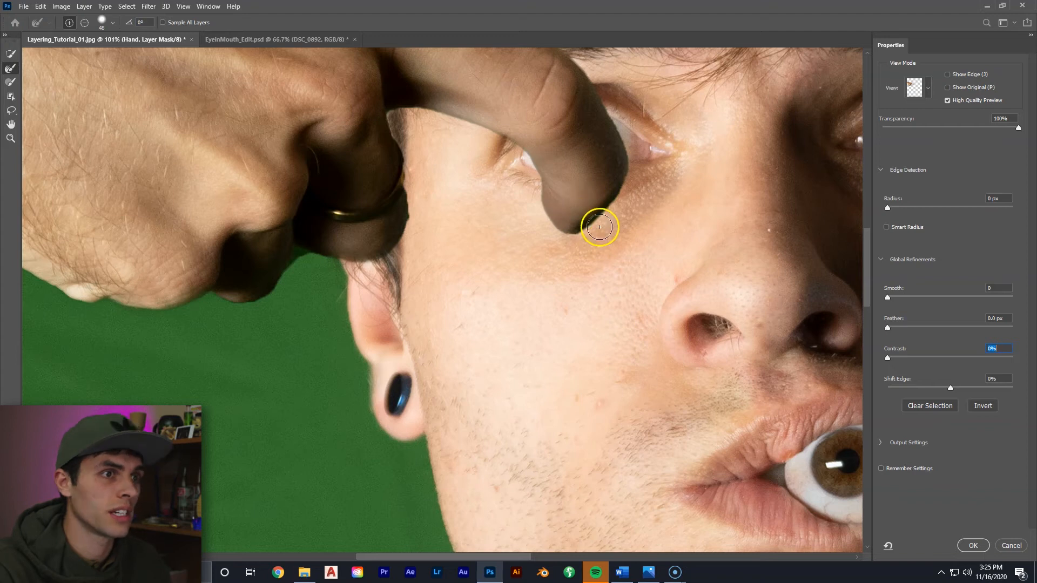
Step: Set the hand mask's Feather to 1.6 px and Smooth to about 8, and apply the refinement
{"action": "left_click_drag", "start_coordinate": [866, 278], "coordinate": [866, 236]}
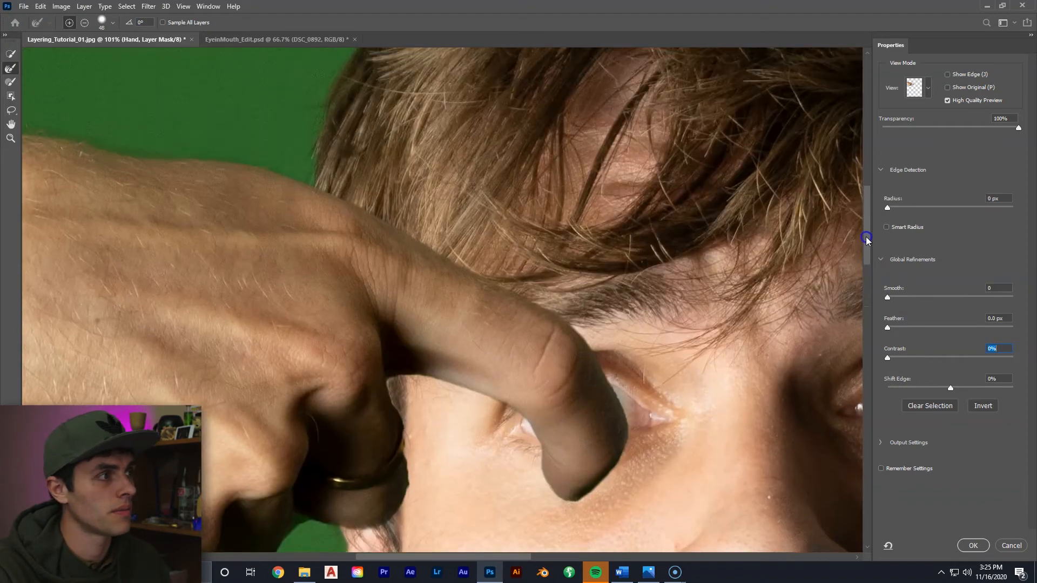
{"action": "key", "text": "z"}
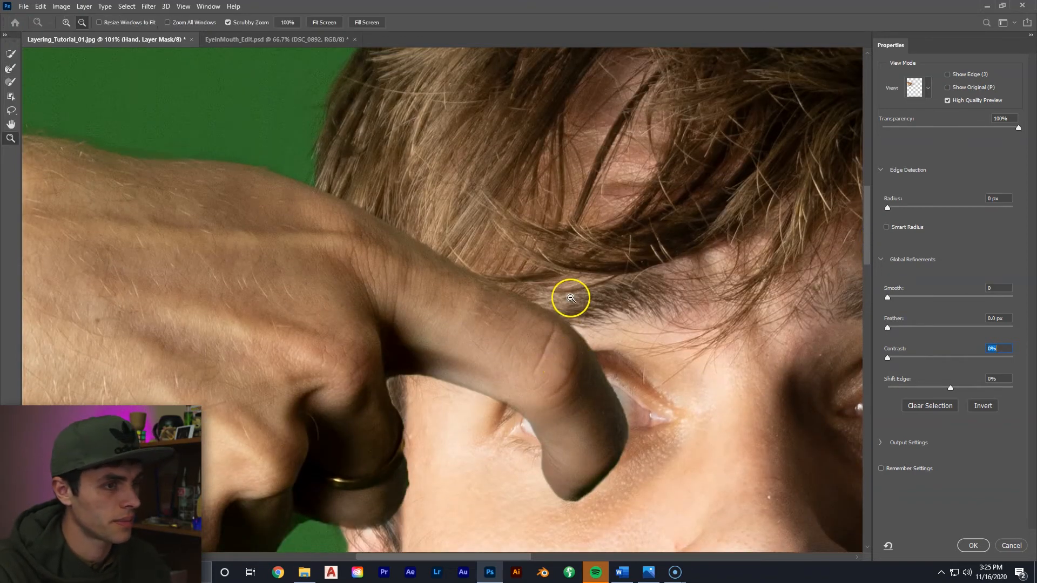
{"action": "left_click", "coordinate": [555, 305], "text": "alt"}
{"action": "left_click_drag", "start_coordinate": [555, 305], "coordinate": [576, 300]}
{"action": "left_click_drag", "start_coordinate": [889, 328], "coordinate": [898, 329]}
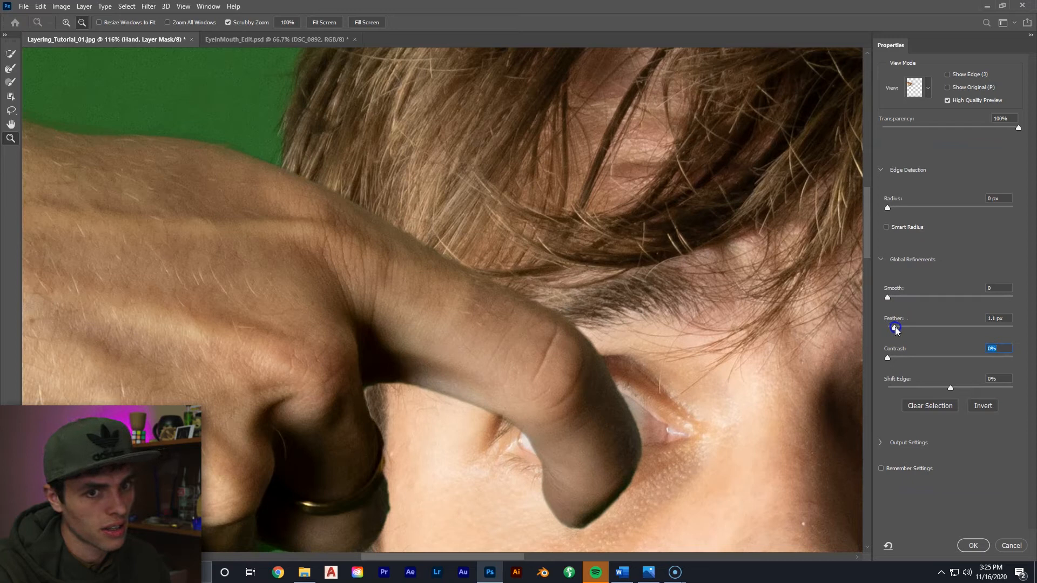
{"action": "mouse_move", "coordinate": [899, 327]}
{"action": "left_mouse_down"}
{"action": "mouse_move", "coordinate": [915, 323]}
{"action": "mouse_move", "coordinate": [900, 328]}
{"action": "left_mouse_up"}
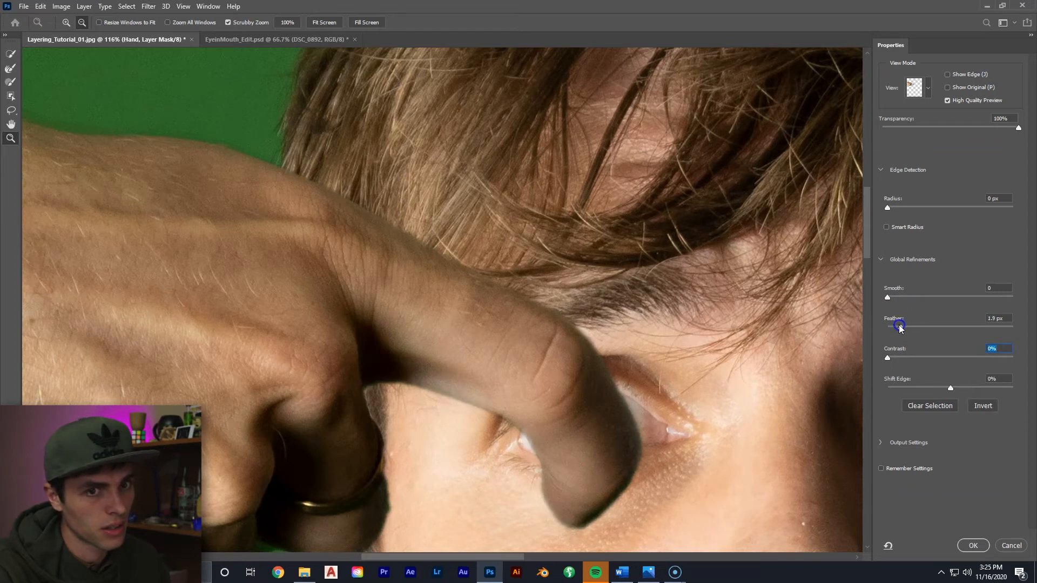
{"action": "left_click_drag", "start_coordinate": [899, 326], "coordinate": [898, 326]}
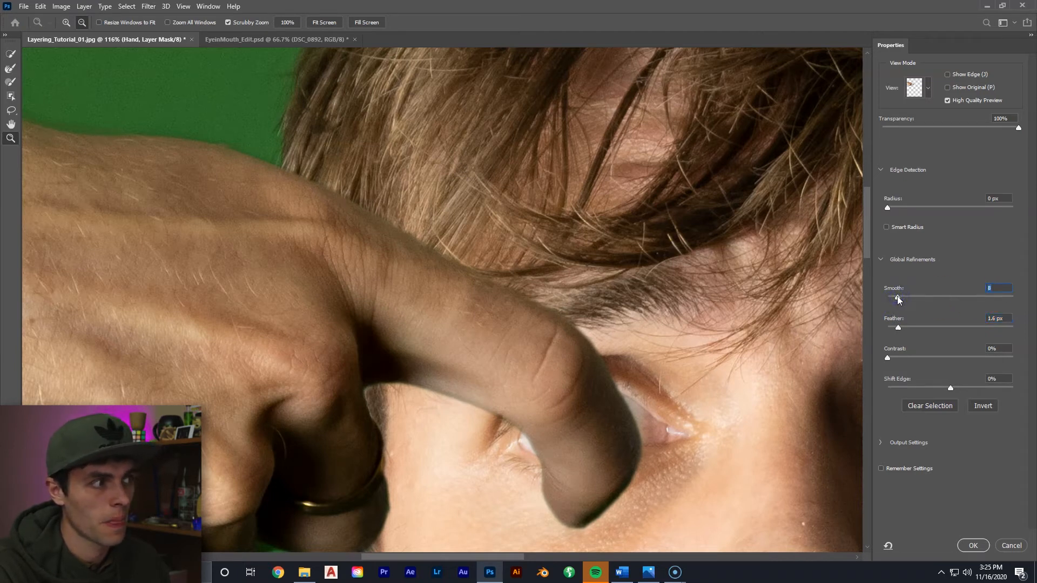
{"action": "left_click", "coordinate": [896, 297]}
{"action": "left_click", "coordinate": [973, 546]}
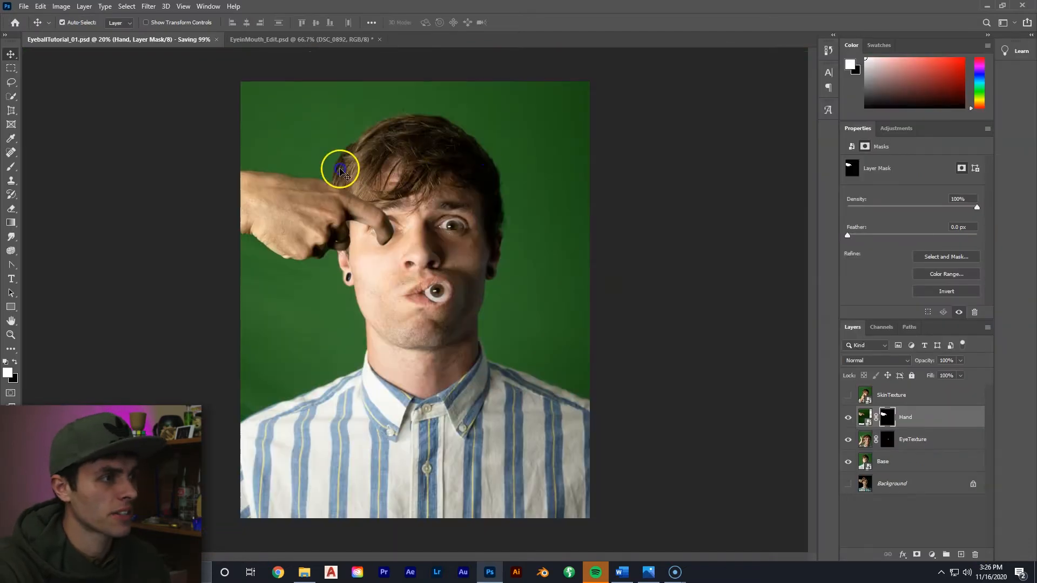
Step: Hide the Hand layer to expose the eye beneath the finger, and toggle the EyeTexture layer off and on to compare
{"action": "left_click", "coordinate": [269, 209]}
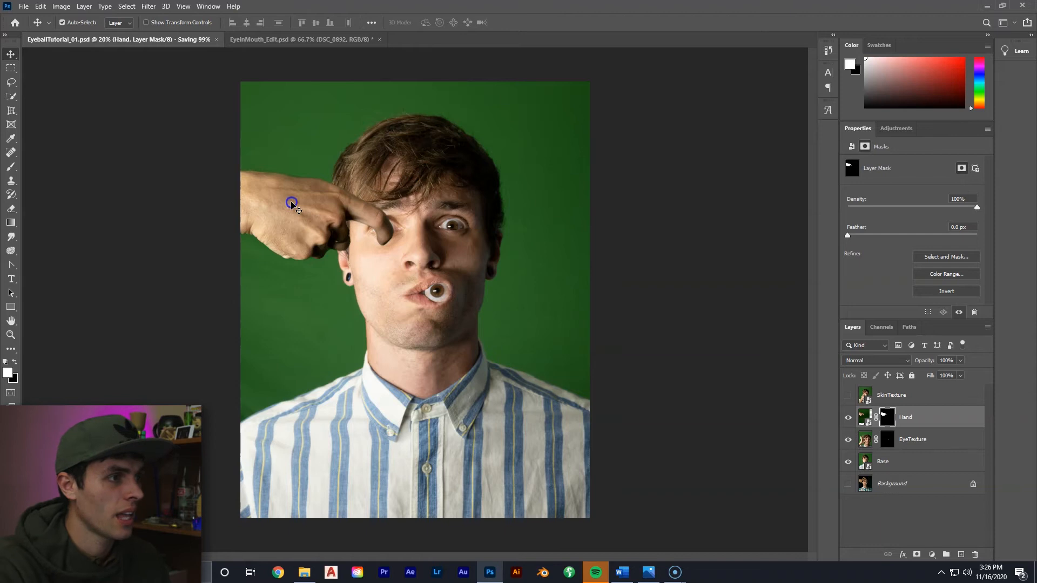
{"action": "key", "text": "z"}
{"action": "left_click_drag", "start_coordinate": [374, 223], "coordinate": [438, 200]}
{"action": "left_click", "coordinate": [889, 418]}
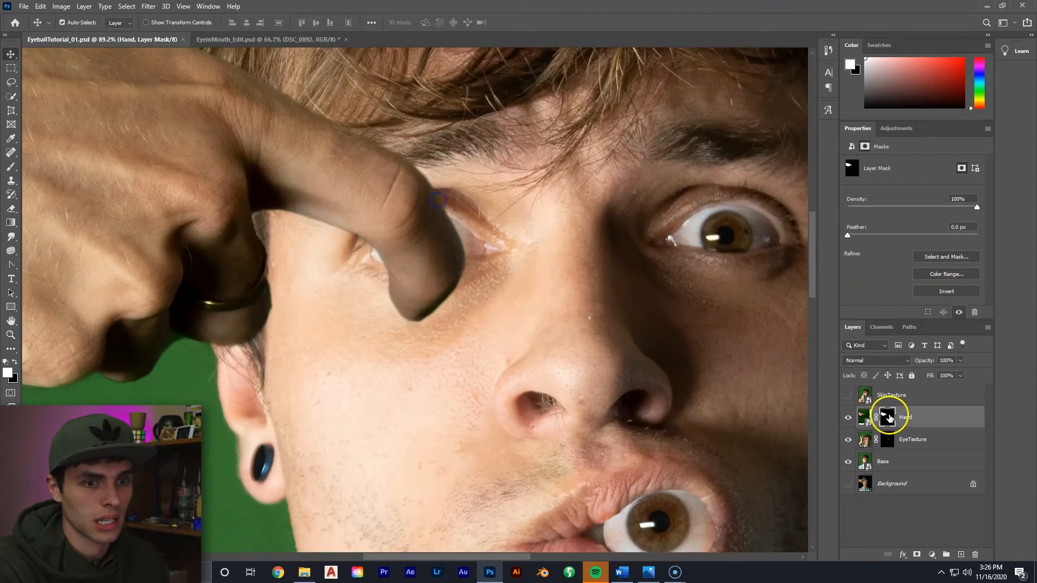
{"action": "left_click", "coordinate": [848, 417]}
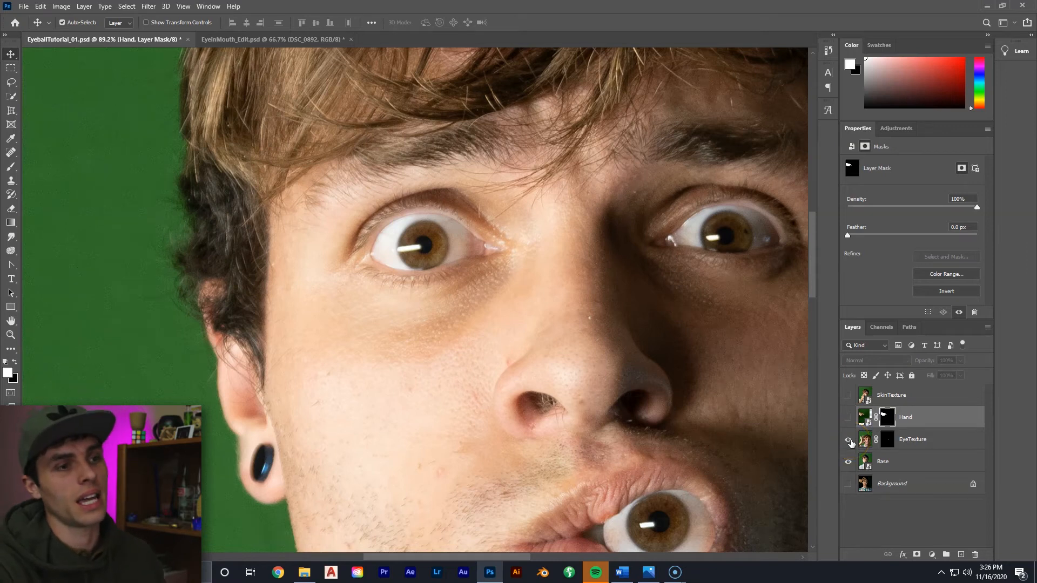
{"action": "left_click", "coordinate": [848, 440]}
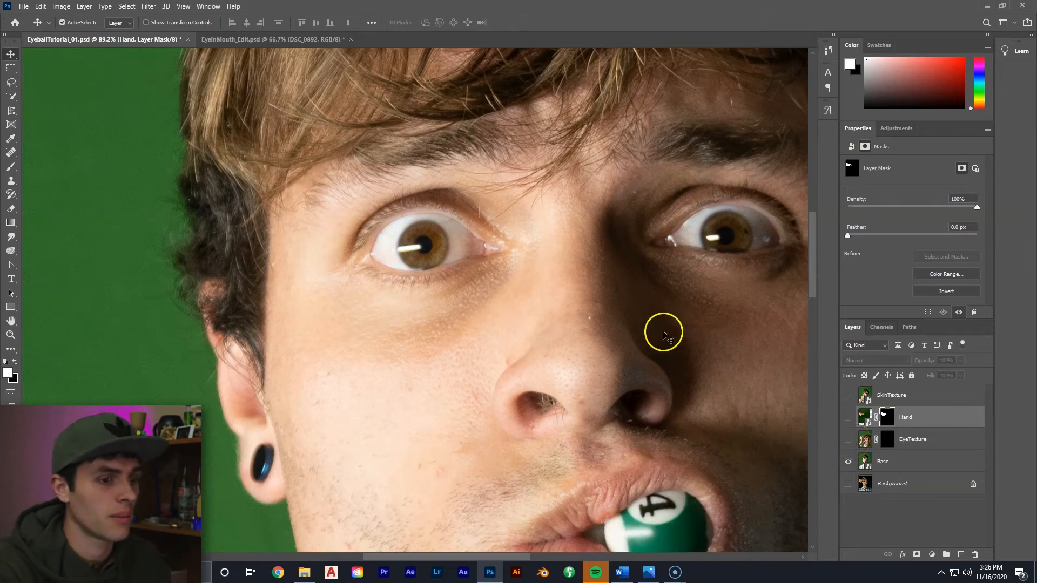
{"action": "left_click", "coordinate": [849, 439]}
Step: Select the whole exposed eyeball beneath the hidden finger on the Base layer with the Quick Selection tool, including its inner corner
{"action": "left_click", "coordinate": [880, 459]}
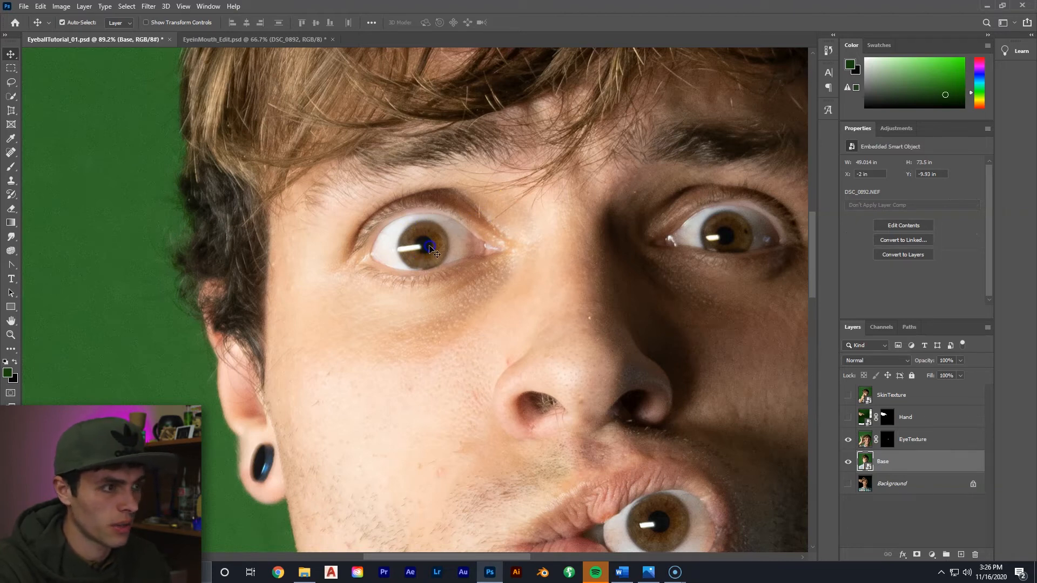
{"action": "key", "text": "z"}
{"action": "left_click_drag", "start_coordinate": [424, 243], "coordinate": [465, 229]}
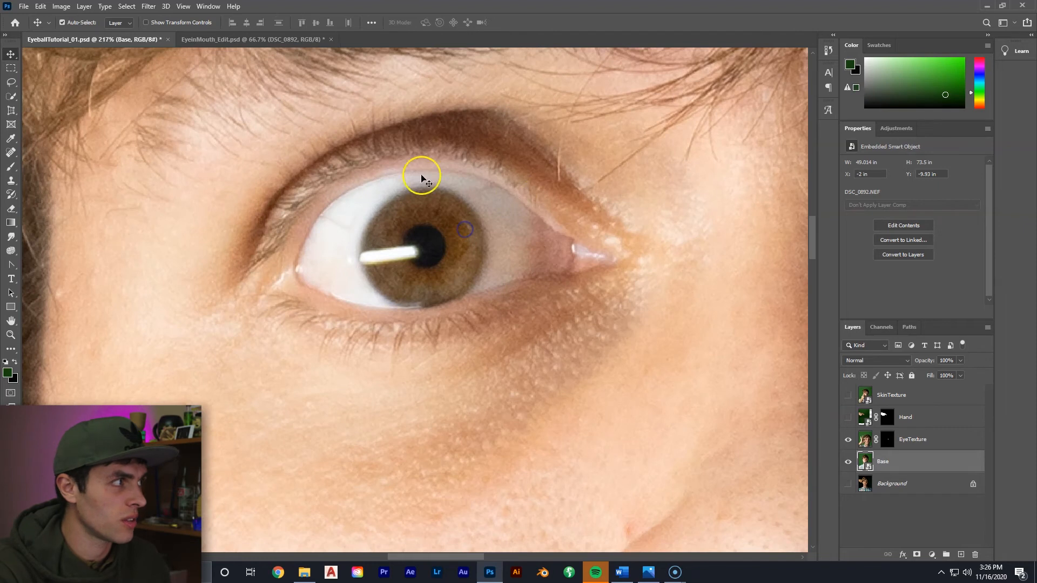
{"action": "left_click", "coordinate": [13, 100]}
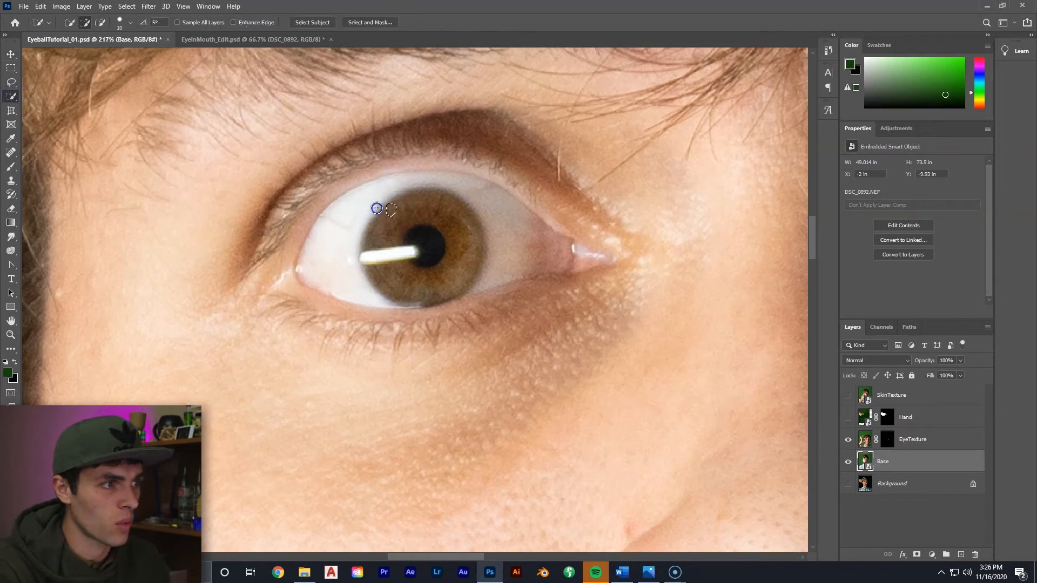
{"action": "left_click_drag", "start_coordinate": [421, 238], "coordinate": [424, 236]}
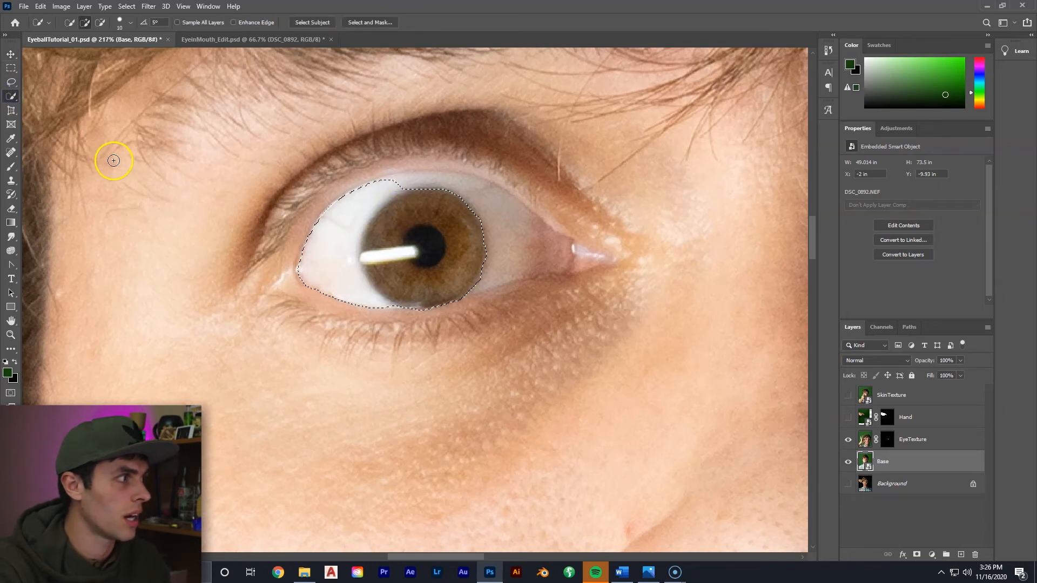
{"action": "left_click", "coordinate": [11, 167]}
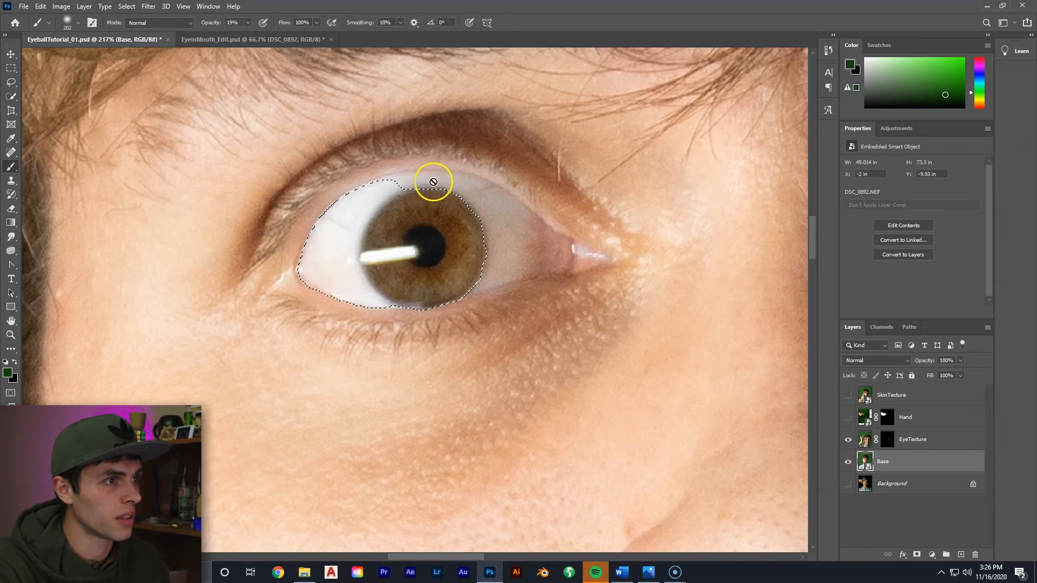
{"action": "left_click", "coordinate": [12, 209]}
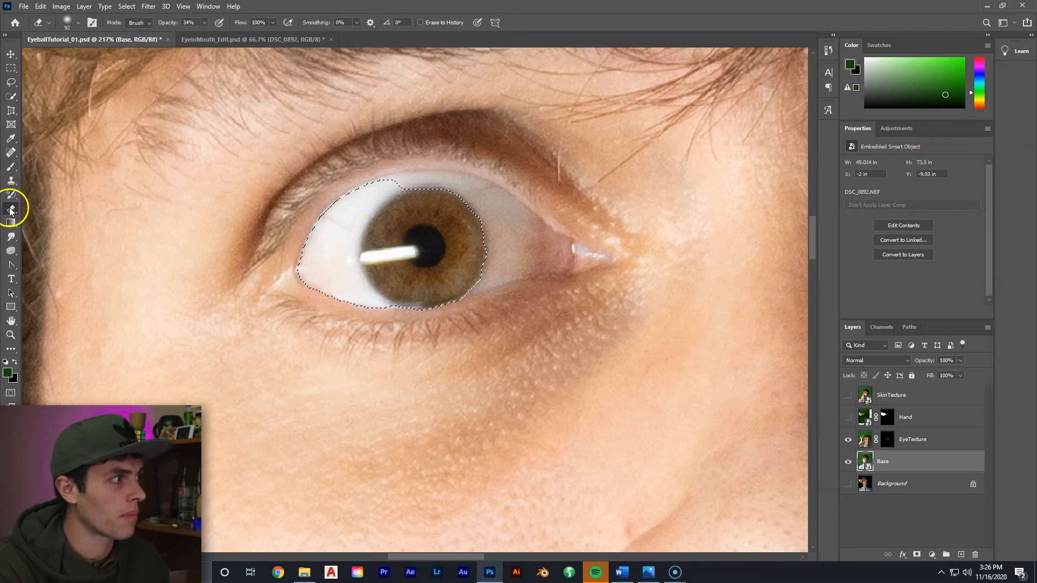
{"action": "left_click", "coordinate": [11, 96]}
{"action": "left_click", "coordinate": [430, 203]}
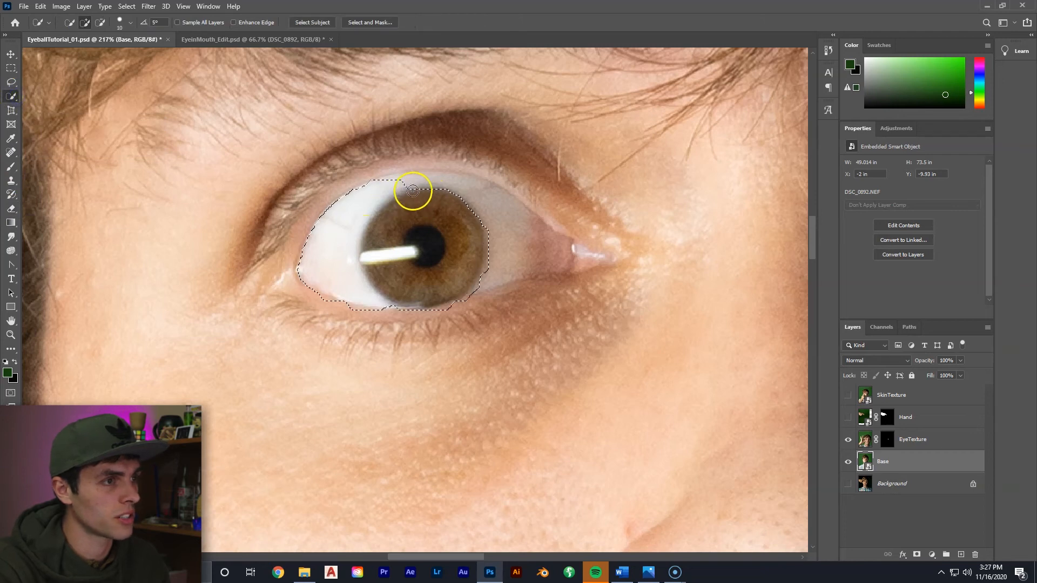
{"action": "mouse_move", "coordinate": [523, 236]}
{"action": "left_mouse_down"}
{"action": "mouse_move", "coordinate": [539, 243]}
{"action": "mouse_move", "coordinate": [532, 253]}
{"action": "left_mouse_up"}
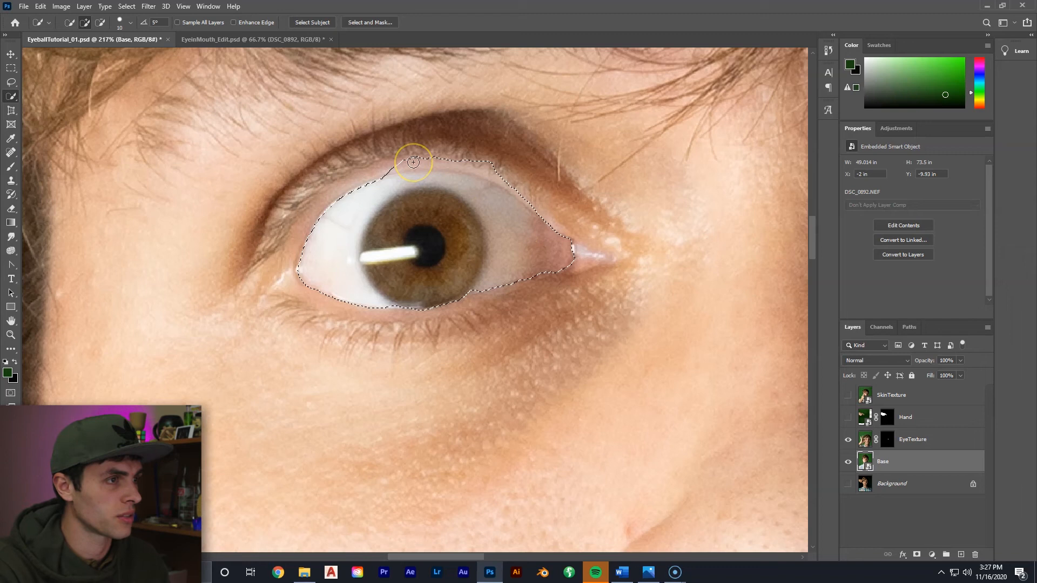
Step: Subtract the upper eyelid skin and stray edge areas from the selection so it follows the eyeball's outline
{"action": "key", "text": "alt"}
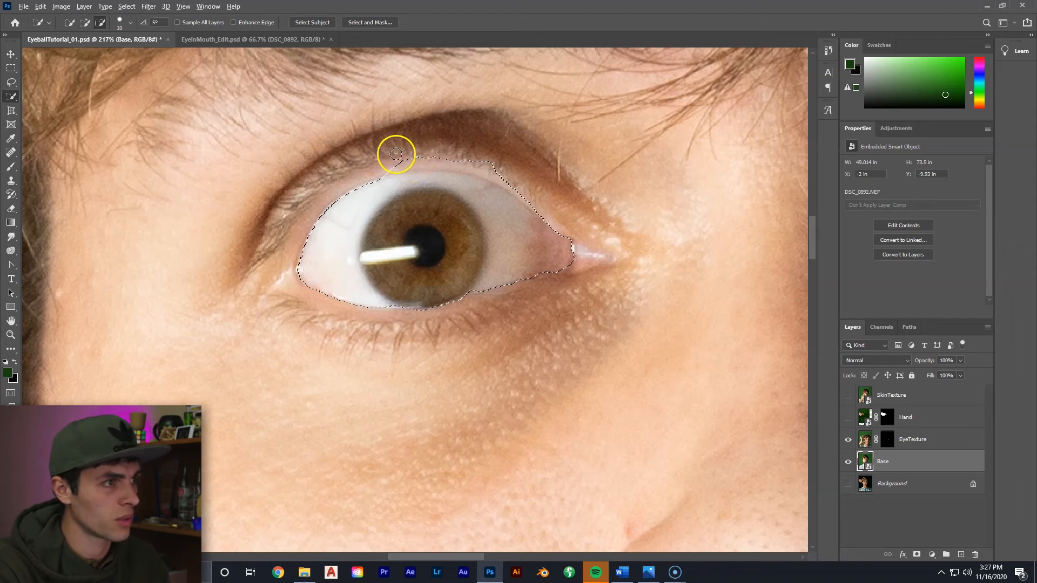
{"action": "left_click_drag", "start_coordinate": [388, 188], "coordinate": [434, 186]}
{"action": "key", "text": "alt"}
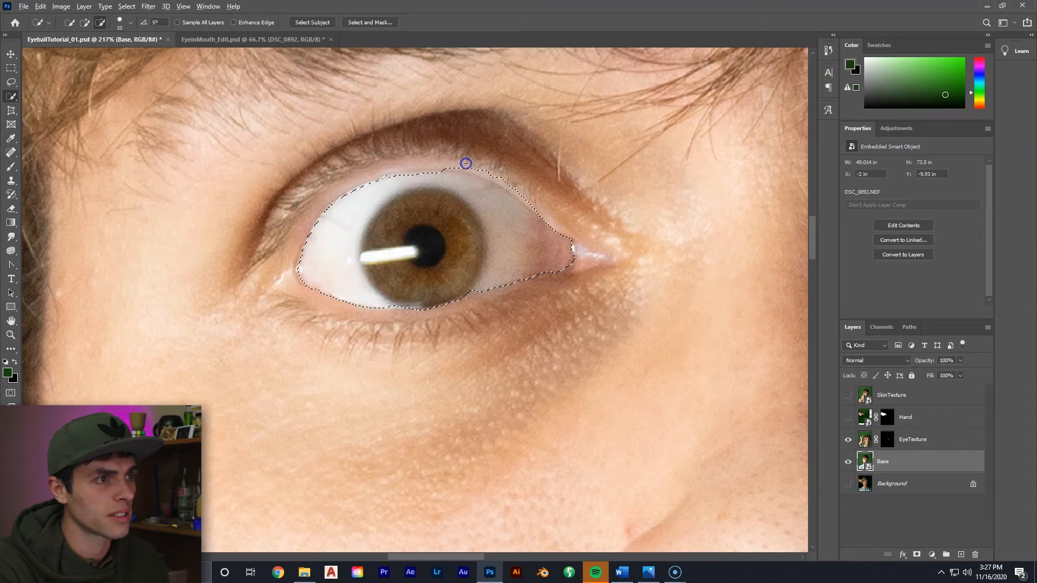
{"action": "left_click", "coordinate": [561, 193], "text": "alt"}
{"action": "key", "text": "alt"}
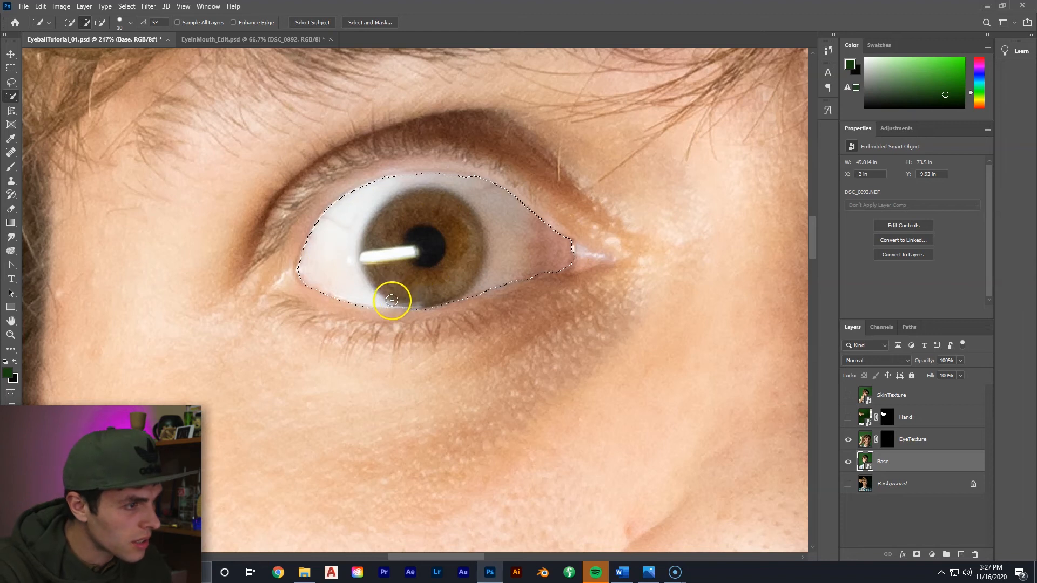
{"action": "key", "text": "alt"}
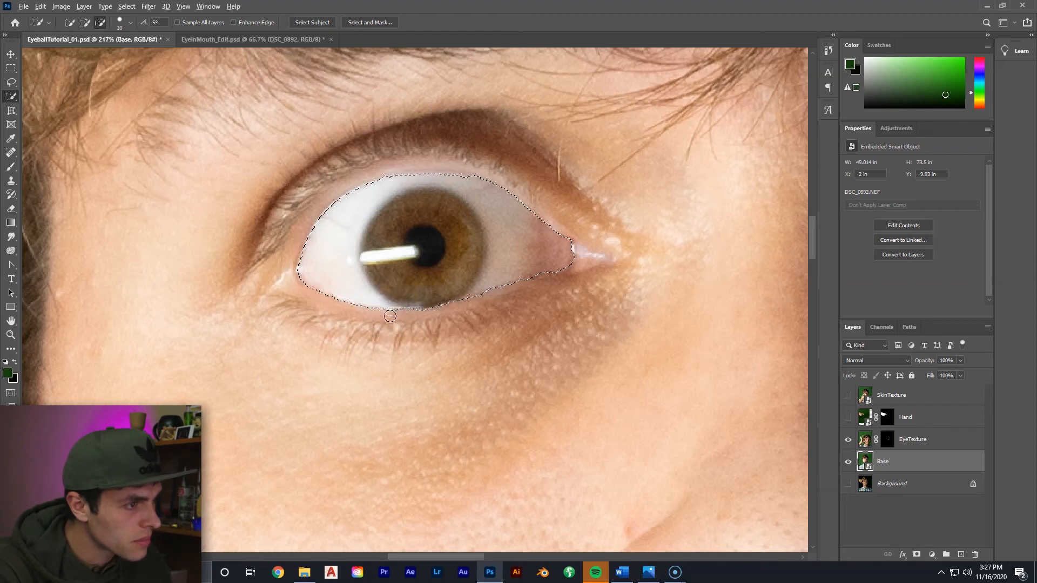
Step: Add a layer mask to the Base layer from the selection and invert it to cut out the eyeball
{"action": "left_click", "coordinate": [916, 554]}
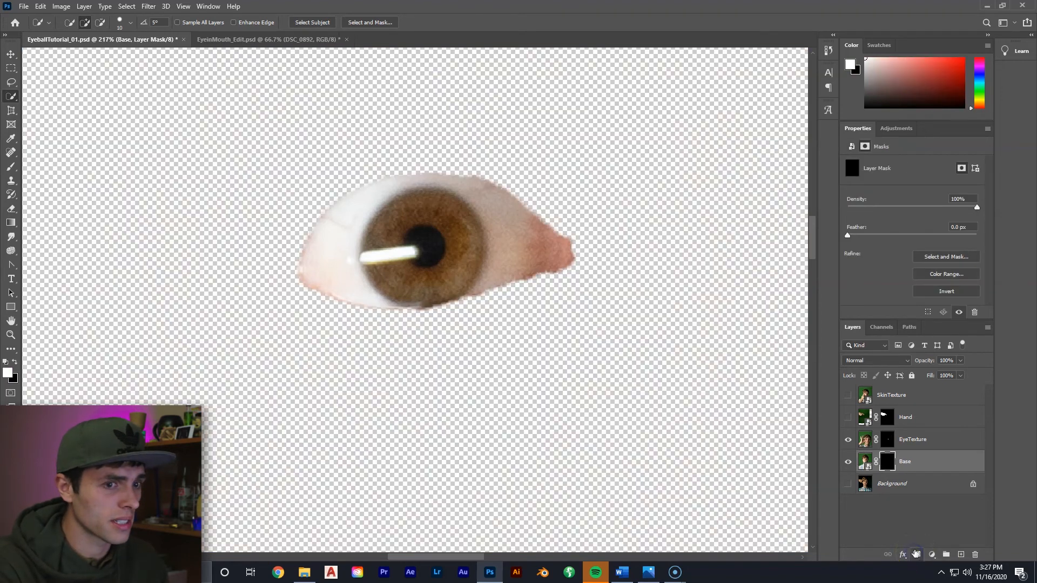
{"action": "left_click", "coordinate": [952, 292]}
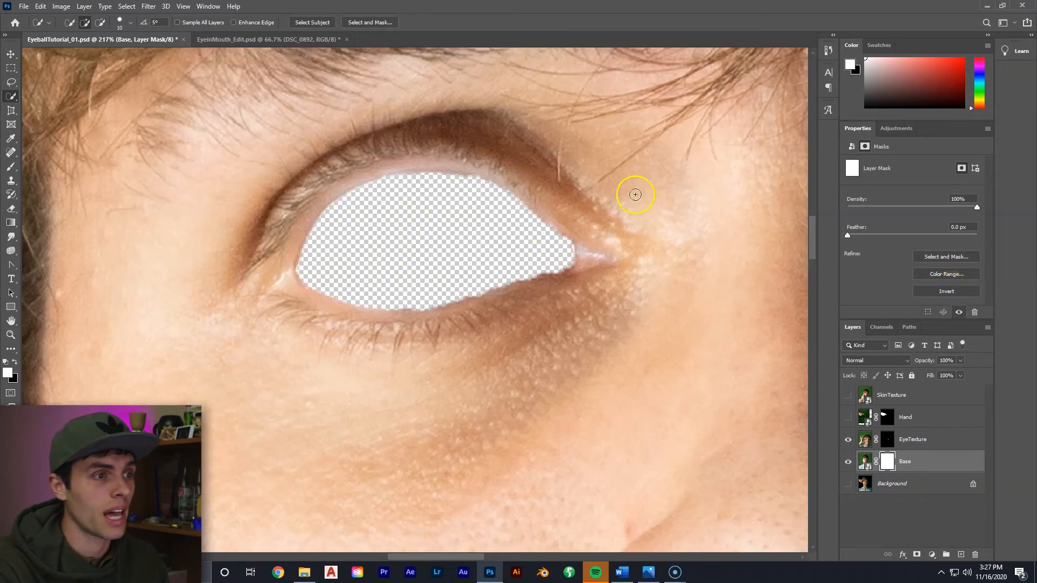
Step: Refine the Base mask around the eye opening with Smooth 21, Feather 1.7 px and Contrast 17%, and apply it
{"action": "key", "text": "z"}
{"action": "mouse_move", "coordinate": [482, 221]}
{"action": "left_mouse_down"}
{"action": "mouse_move", "coordinate": [386, 274]}
{"action": "mouse_move", "coordinate": [581, 179]}
{"action": "left_mouse_up"}
{"action": "key", "text": "w"}
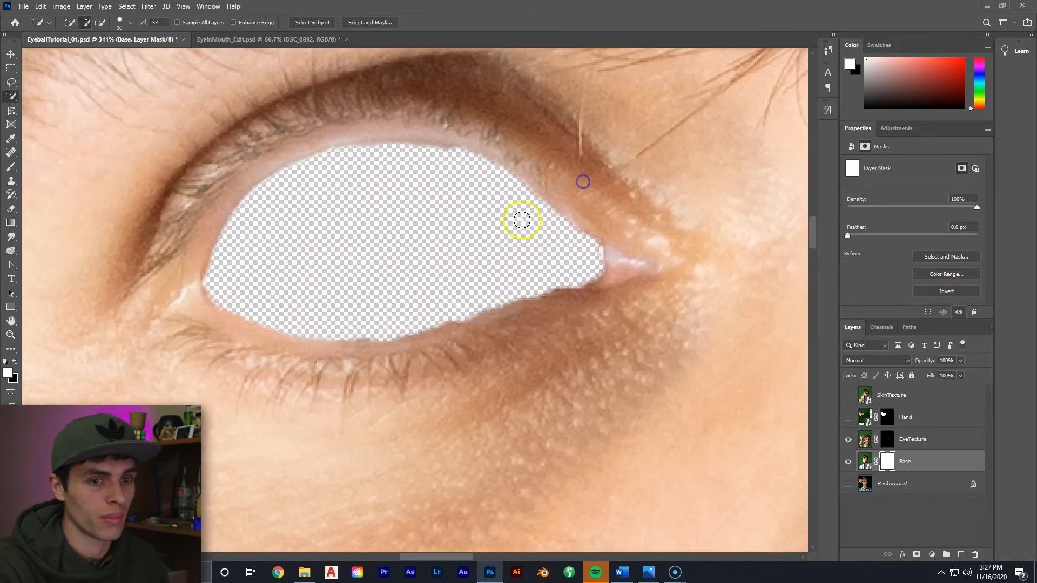
{"action": "double_click", "coordinate": [890, 462]}
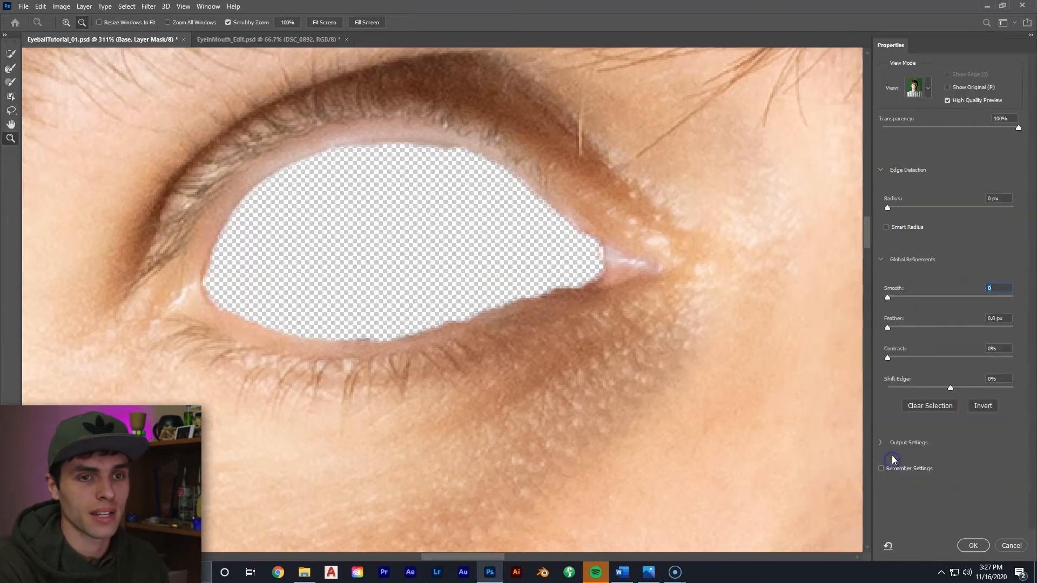
{"action": "left_click_drag", "start_coordinate": [888, 327], "coordinate": [923, 301]}
{"action": "left_click", "coordinate": [891, 297]}
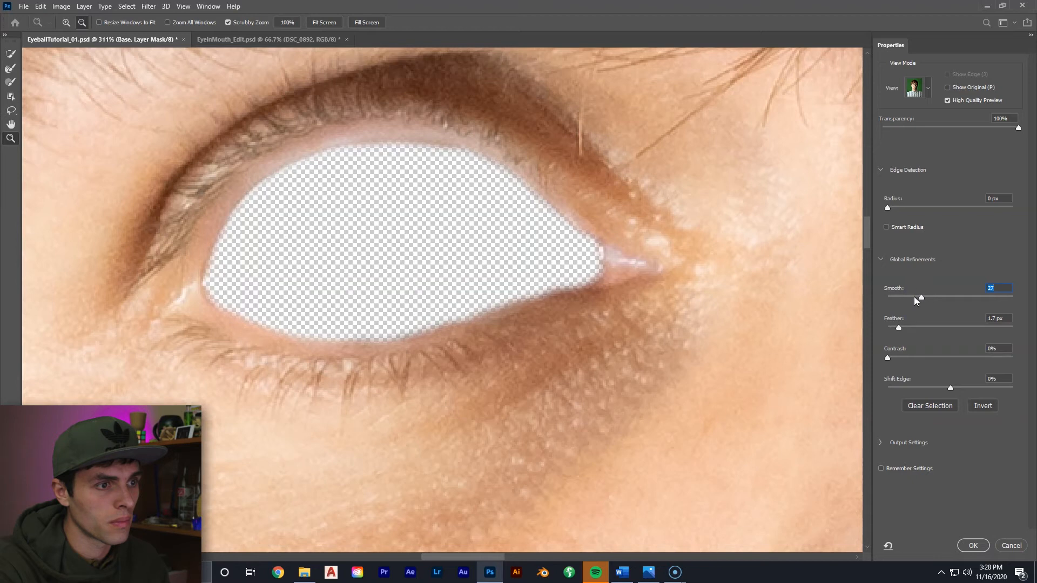
{"action": "left_click", "coordinate": [915, 298]}
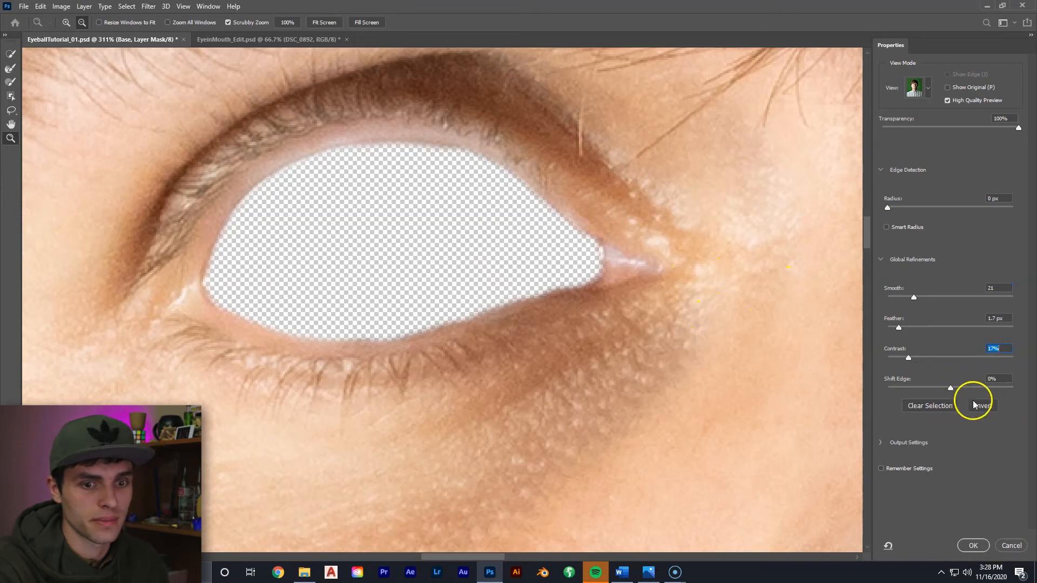
{"action": "left_click", "coordinate": [961, 547]}
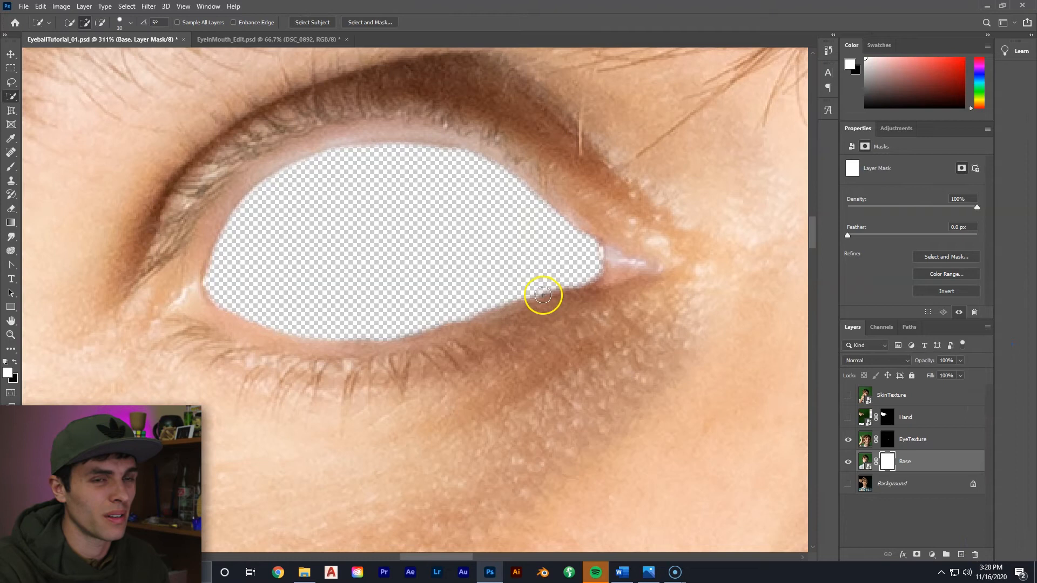
Step: Show the Hand layer again over the face with the cut-out eye socket
{"action": "left_click", "coordinate": [10, 53]}
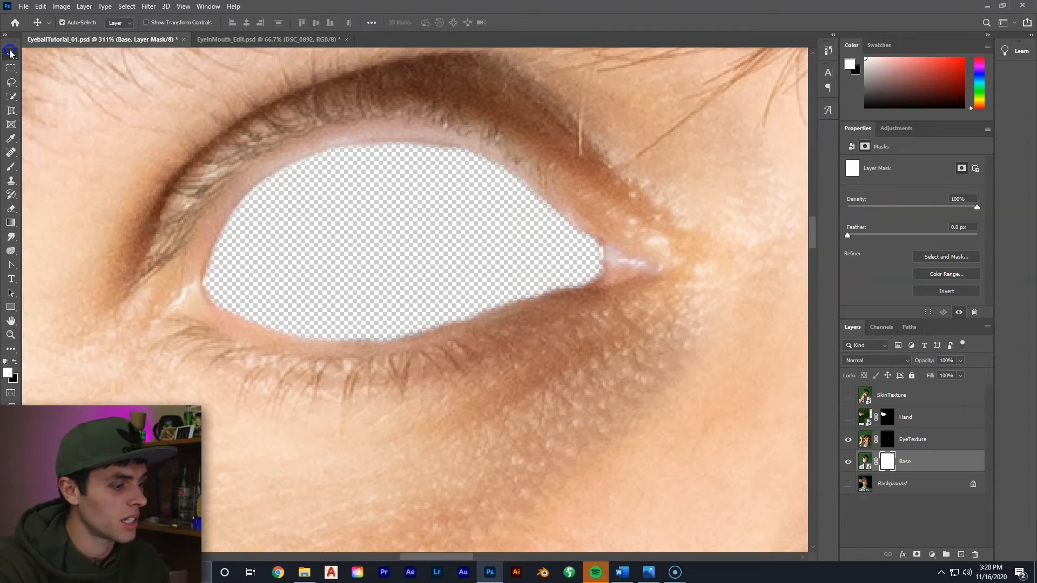
{"action": "key", "text": "z"}
{"action": "left_click", "coordinate": [530, 239], "text": "alt"}
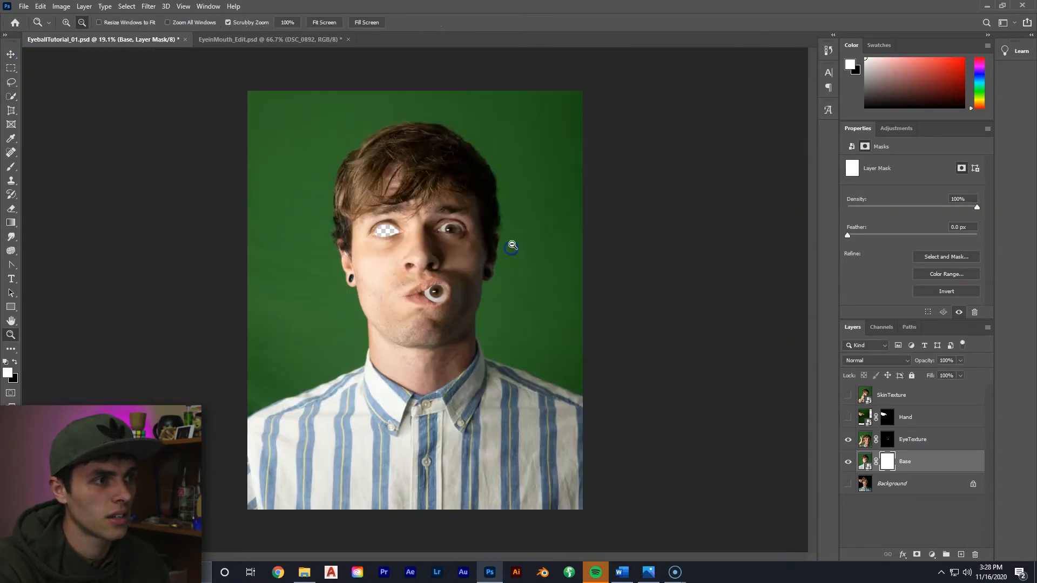
{"action": "left_click", "coordinate": [436, 211]}
{"action": "left_click", "coordinate": [11, 54]}
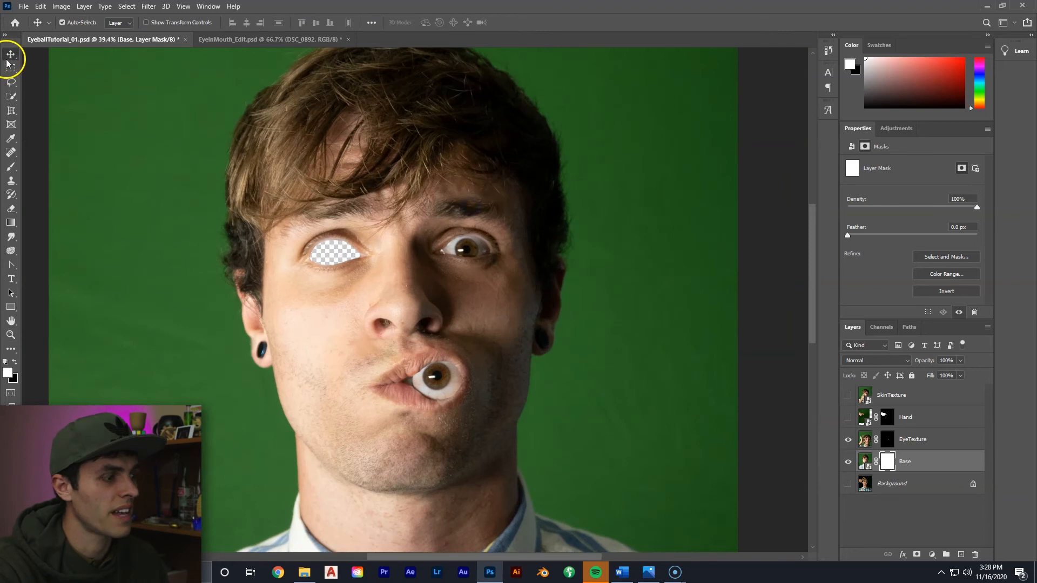
{"action": "left_click", "coordinate": [849, 419]}
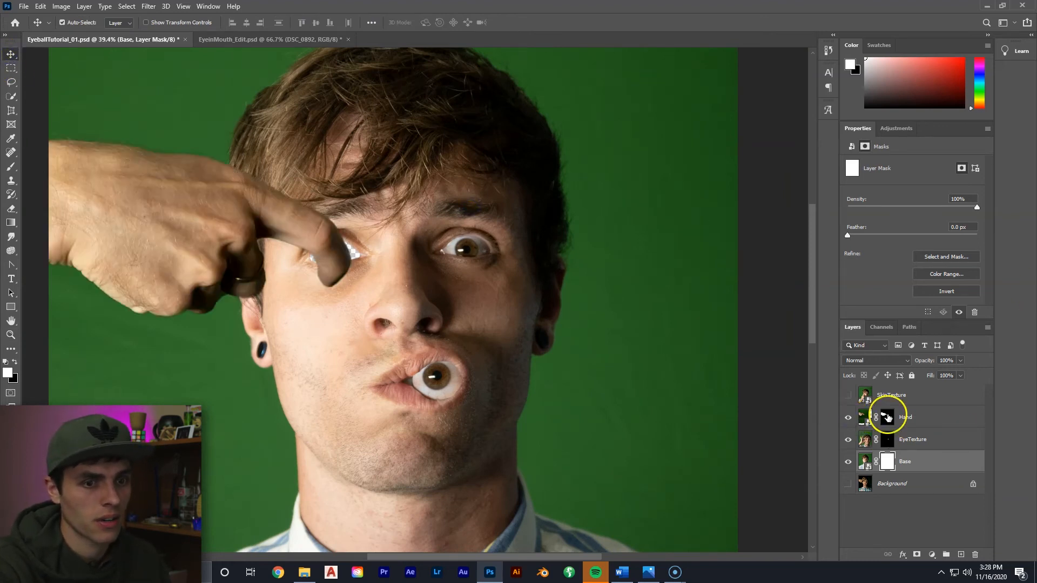
Step: Lower the Hand layer's opacity to 36% so the eye opening shows through the finger
{"action": "left_click", "coordinate": [920, 419]}
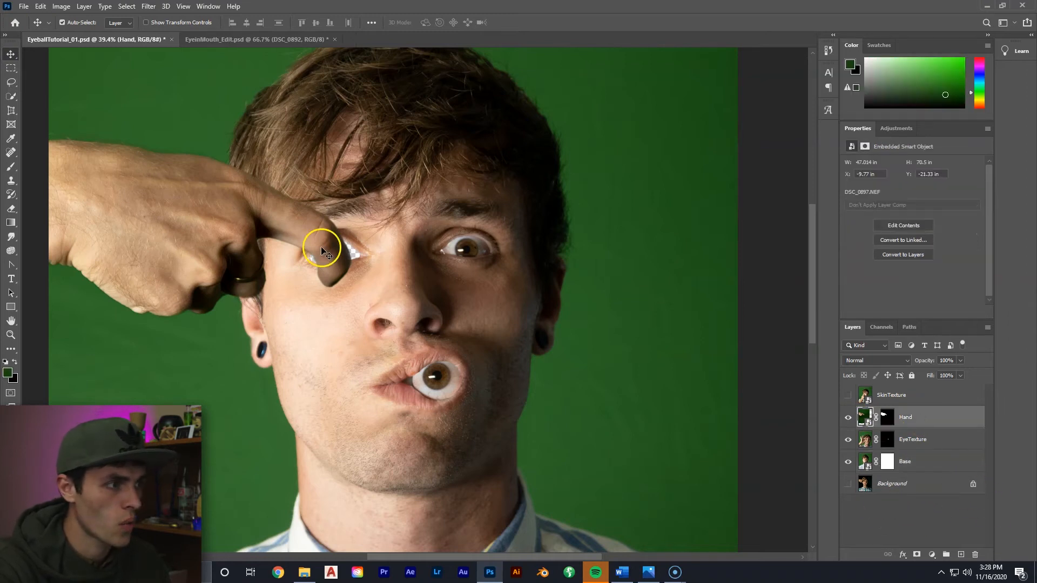
{"action": "key", "text": "z"}
{"action": "left_click_drag", "start_coordinate": [322, 249], "coordinate": [389, 250]}
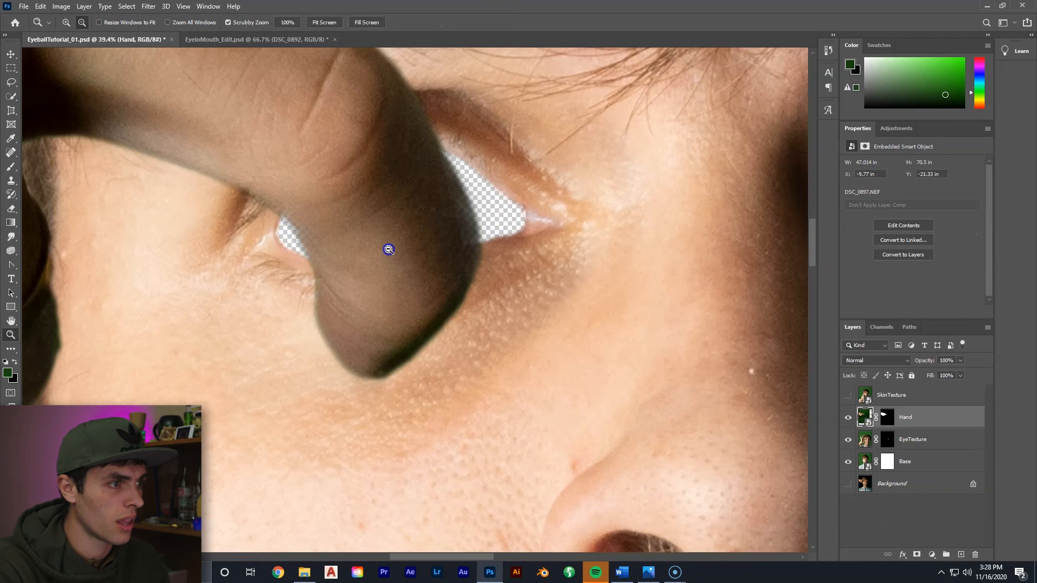
{"action": "key", "text": "v"}
{"action": "left_click", "coordinate": [378, 249]}
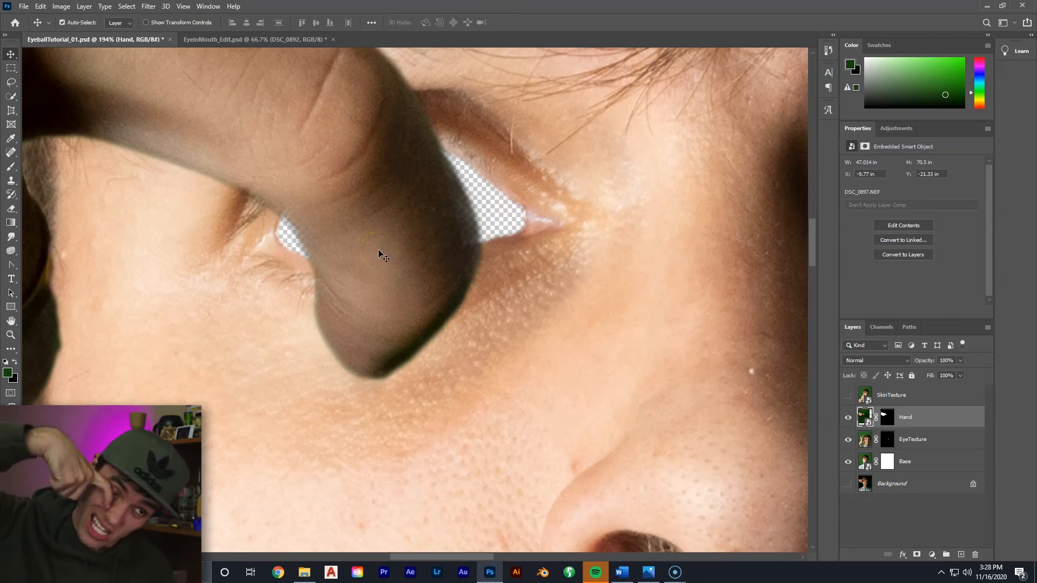
{"action": "left_click", "coordinate": [269, 89]}
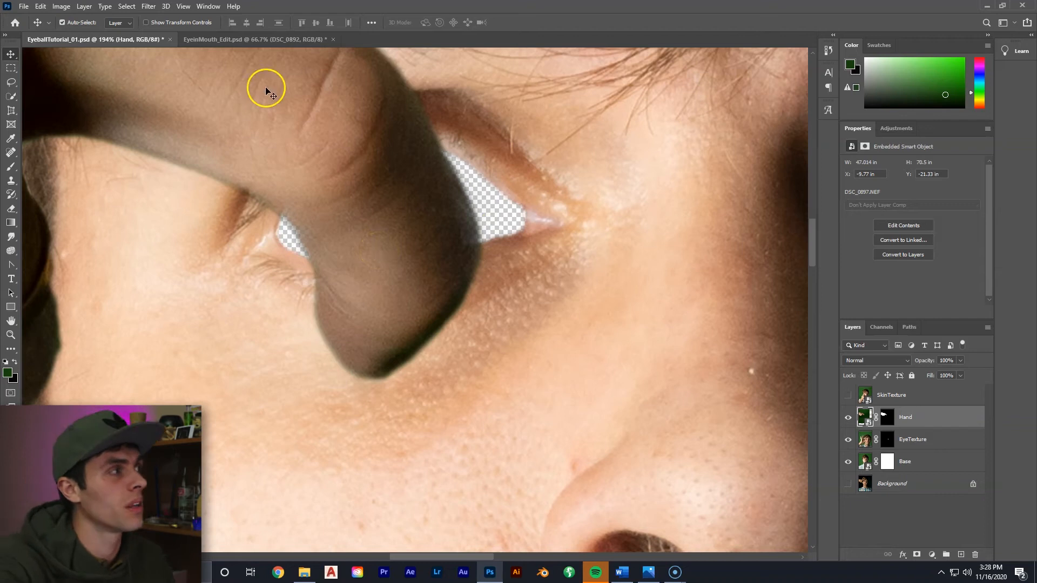
{"action": "left_click", "coordinate": [910, 420]}
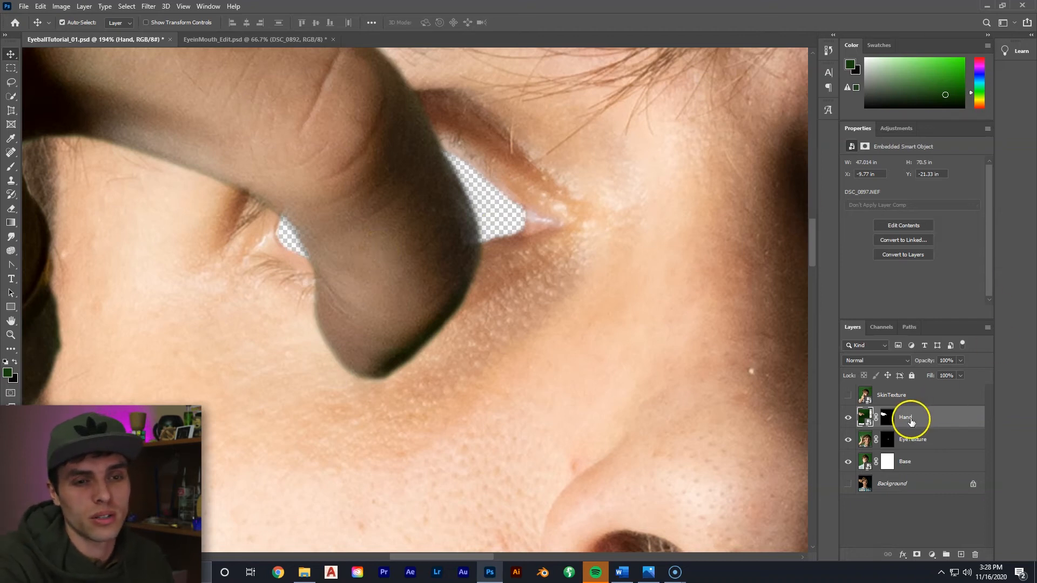
{"action": "left_click", "coordinate": [961, 360]}
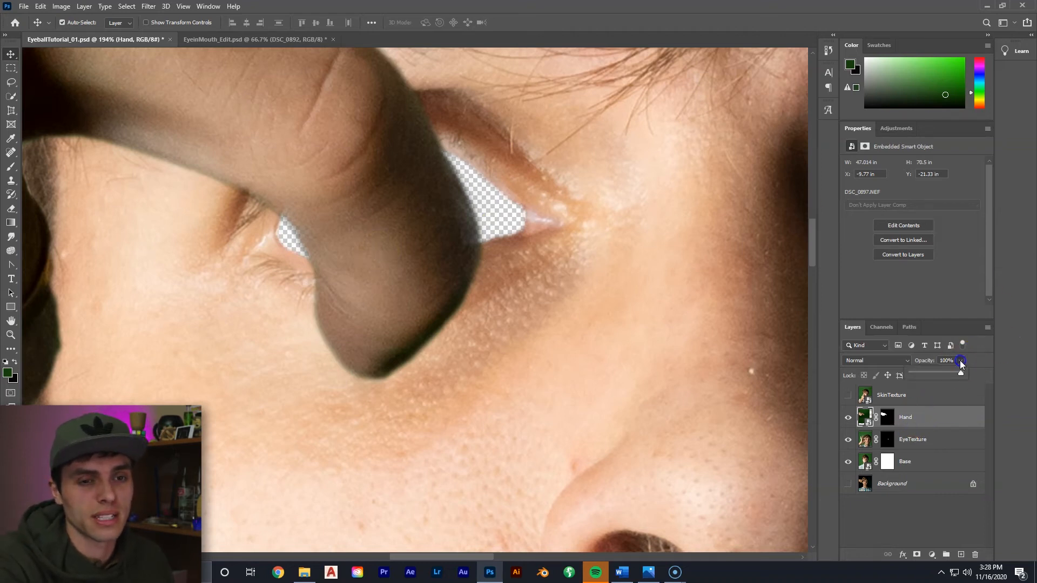
{"action": "left_click", "coordinate": [930, 372]}
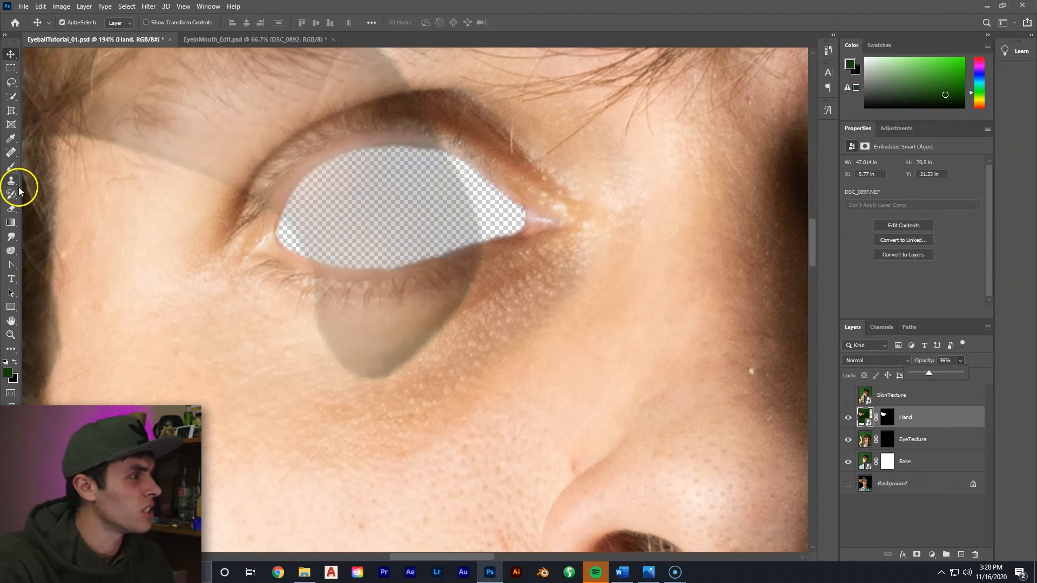
Step: Rasterize the Hand smart object for the Eraser, and undo a trial stroke across the finger at the lower eyelid
{"action": "left_click", "coordinate": [15, 214]}
{"action": "left_click", "coordinate": [332, 295]}
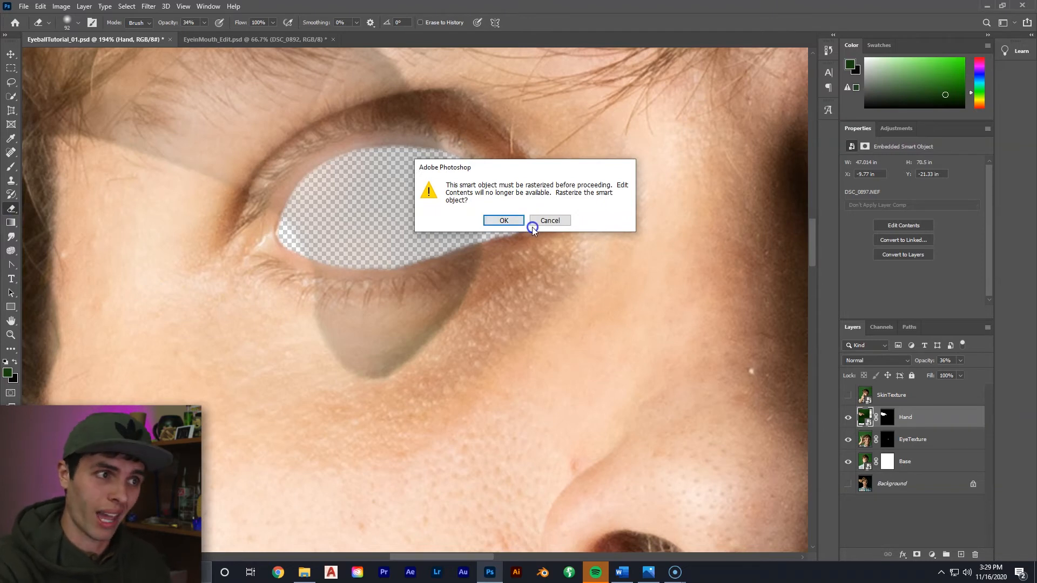
{"action": "left_click", "coordinate": [504, 221]}
{"action": "mouse_move", "coordinate": [343, 262]}
{"action": "left_mouse_down"}
{"action": "mouse_move", "coordinate": [379, 285]}
{"action": "mouse_move", "coordinate": [340, 283]}
{"action": "mouse_move", "coordinate": [301, 295]}
{"action": "left_mouse_up"}
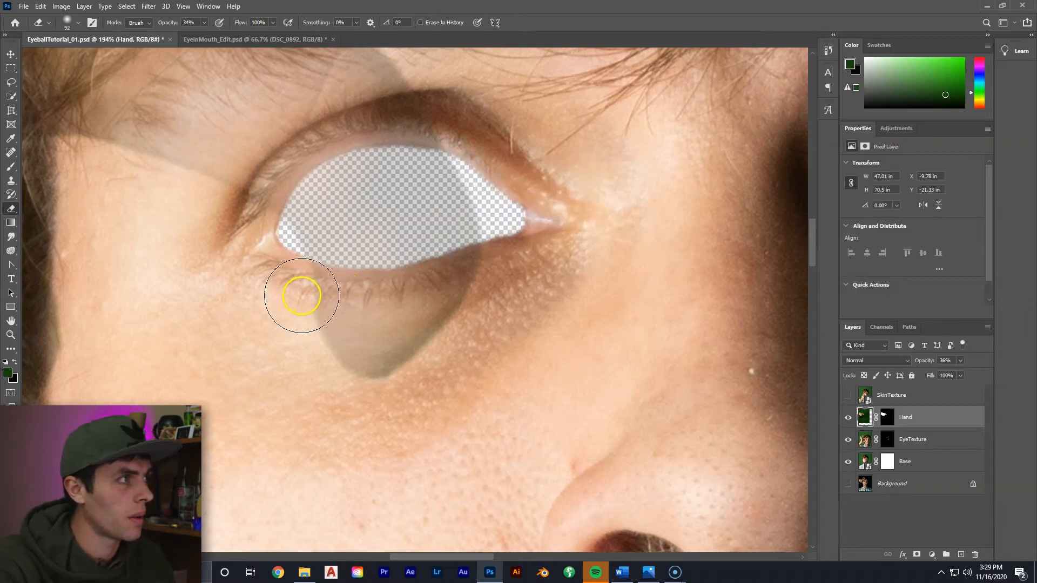
{"action": "key", "text": "ctrl+z"}
Step: Set the Eraser brush's hardness to 70%
{"action": "left_click", "coordinate": [78, 22]}
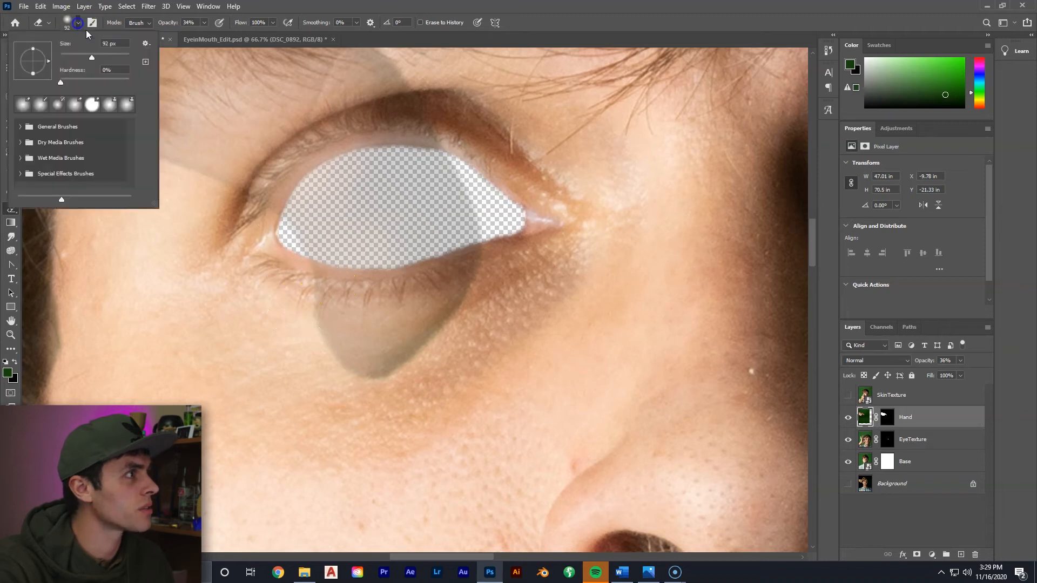
{"action": "left_click_drag", "start_coordinate": [78, 82], "coordinate": [92, 82]}
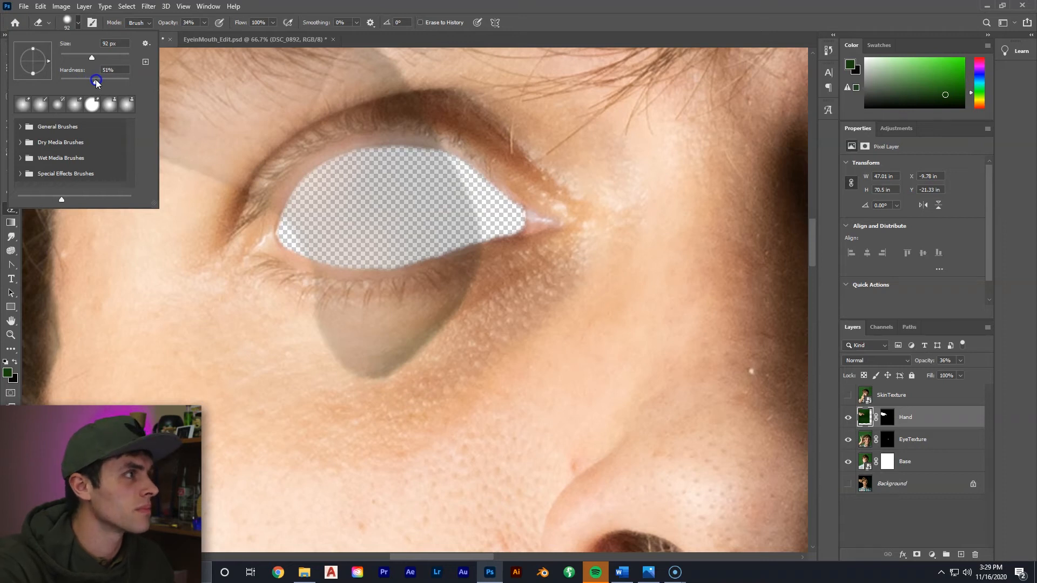
{"action": "left_click_drag", "start_coordinate": [102, 82], "coordinate": [108, 81]}
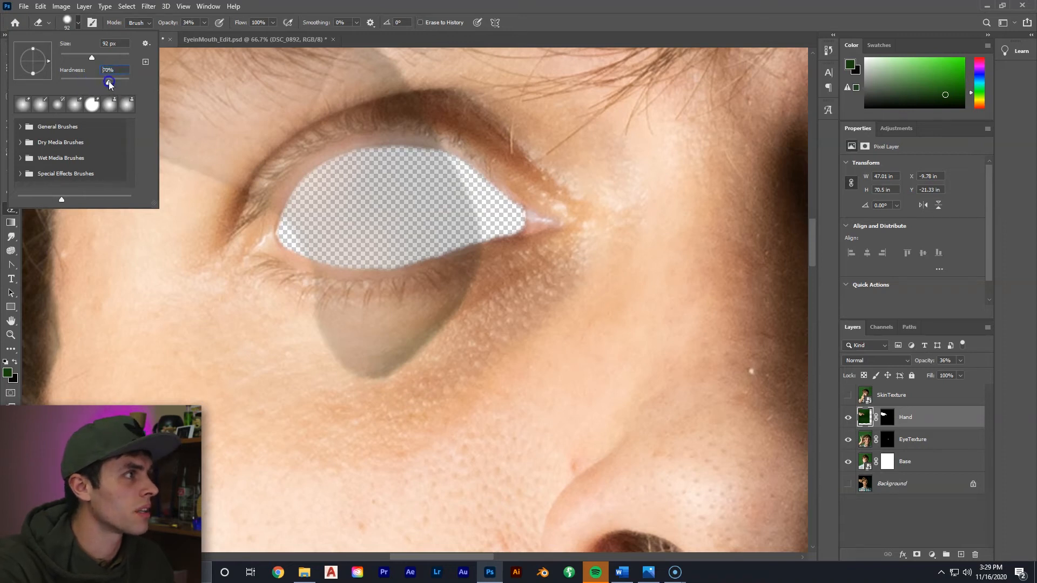
Step: Set the Eraser brush's hardness to 75%, and undo a trial stroke across the finger below the lower eyelid
{"action": "left_click", "coordinate": [101, 67]}
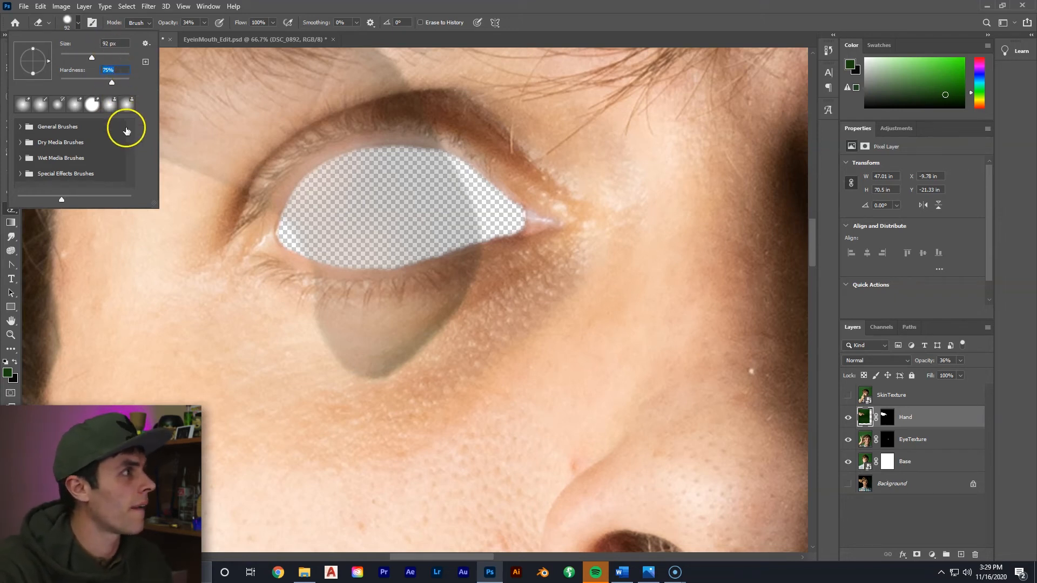
{"action": "left_click", "coordinate": [97, 209]}
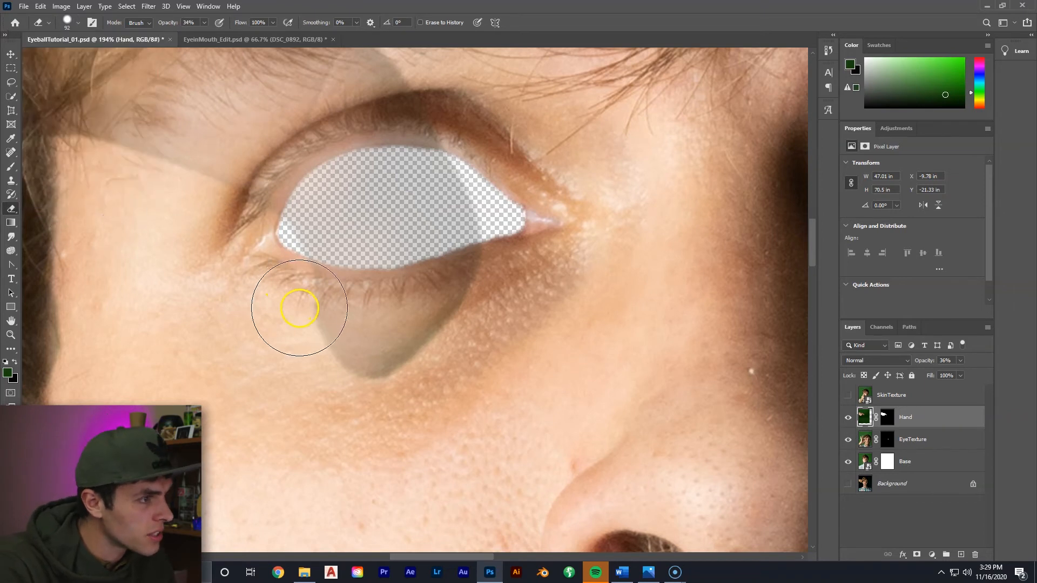
{"action": "mouse_move", "coordinate": [315, 319]}
{"action": "left_mouse_down"}
{"action": "mouse_move", "coordinate": [366, 335]}
{"action": "mouse_move", "coordinate": [501, 326]}
{"action": "left_mouse_up"}
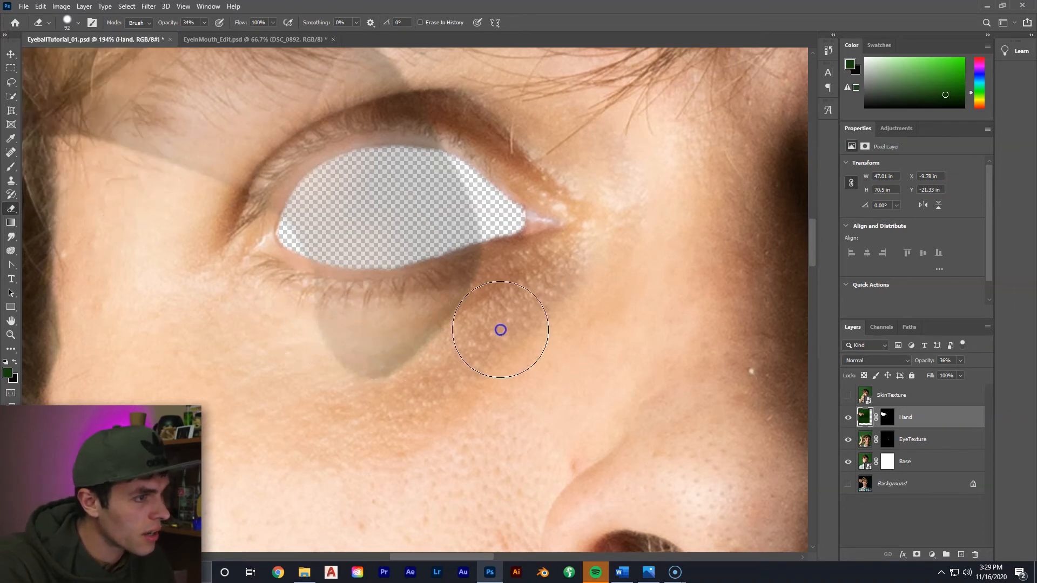
{"action": "key", "text": "ctrl+z"}
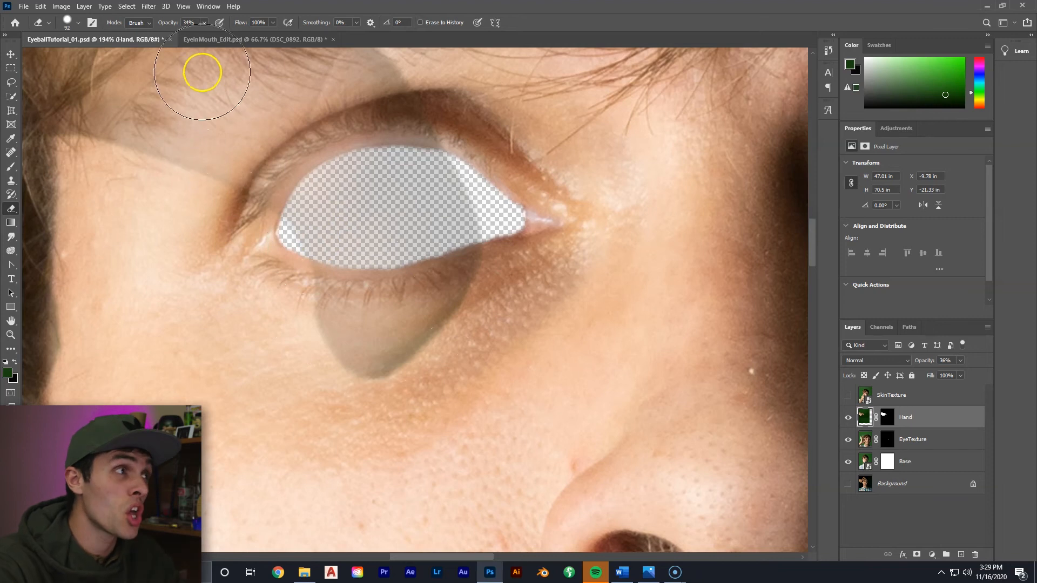
Step: Set the Eraser's opacity to 100% and erase the part of the finger that overlaps the skin below the lower eyelid
{"action": "left_click", "coordinate": [203, 23]}
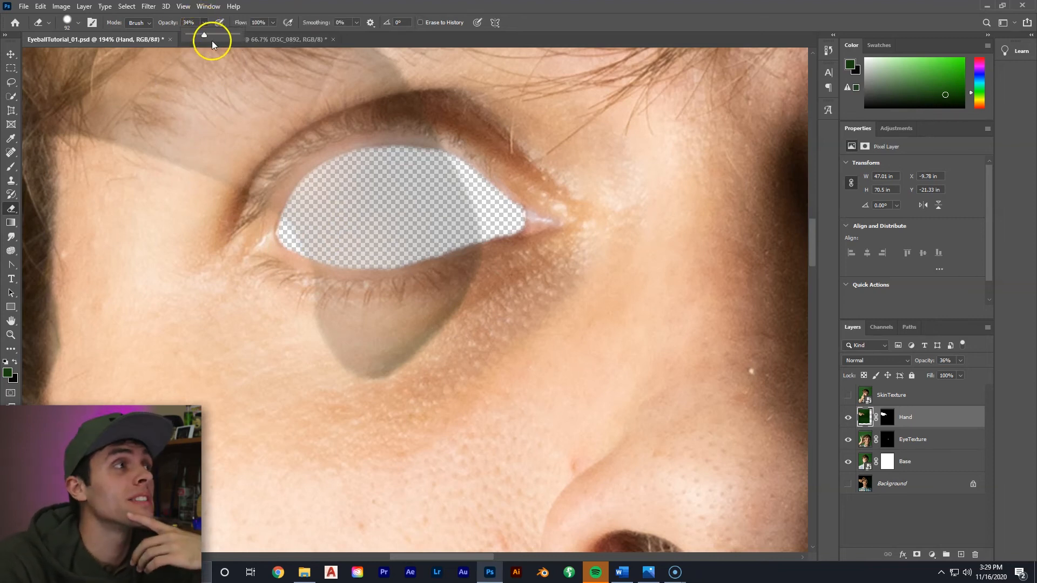
{"action": "left_click_drag", "start_coordinate": [204, 34], "coordinate": [244, 33]}
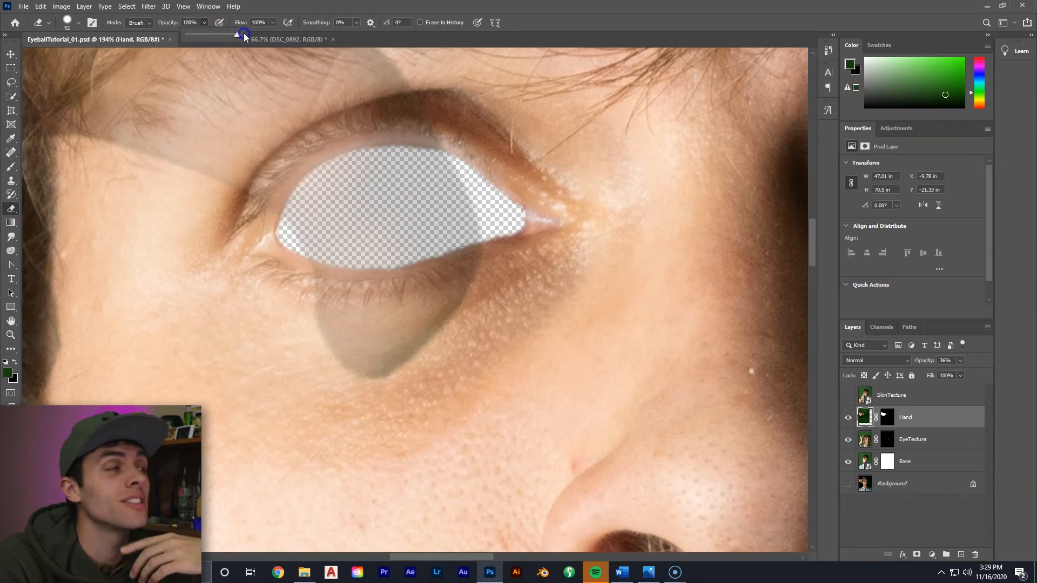
{"action": "left_click", "coordinate": [207, 22]}
{"action": "mouse_move", "coordinate": [340, 370]}
{"action": "left_mouse_down"}
{"action": "mouse_move", "coordinate": [427, 368]}
{"action": "mouse_move", "coordinate": [317, 330]}
{"action": "mouse_move", "coordinate": [445, 338]}
{"action": "left_mouse_up"}
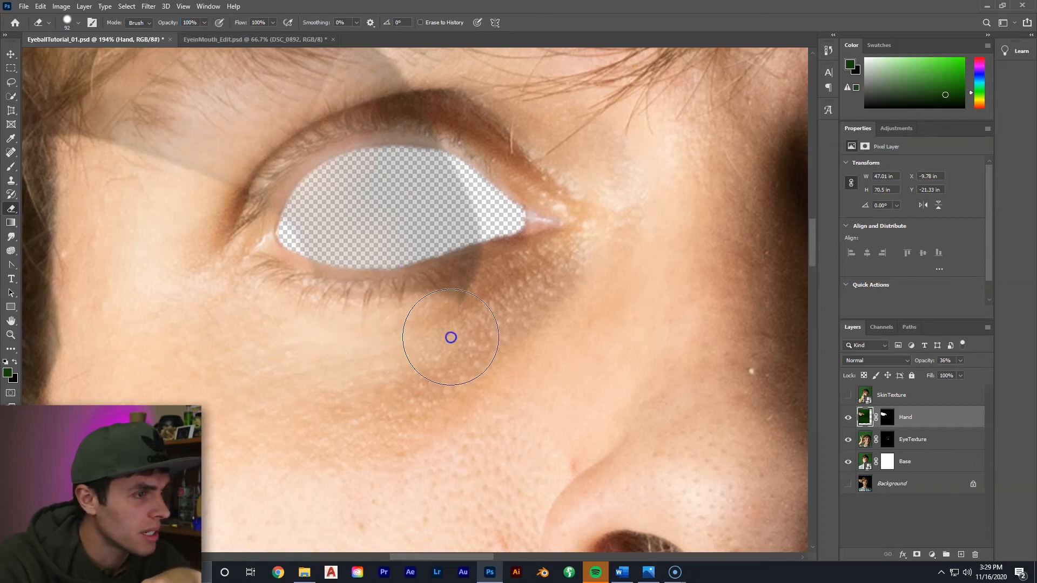
{"action": "mouse_move", "coordinate": [486, 295]}
{"action": "left_mouse_down"}
{"action": "mouse_move", "coordinate": [459, 270]}
{"action": "mouse_move", "coordinate": [472, 301]}
{"action": "mouse_move", "coordinate": [320, 341]}
{"action": "mouse_move", "coordinate": [294, 299]}
{"action": "mouse_move", "coordinate": [326, 317]}
{"action": "left_mouse_up"}
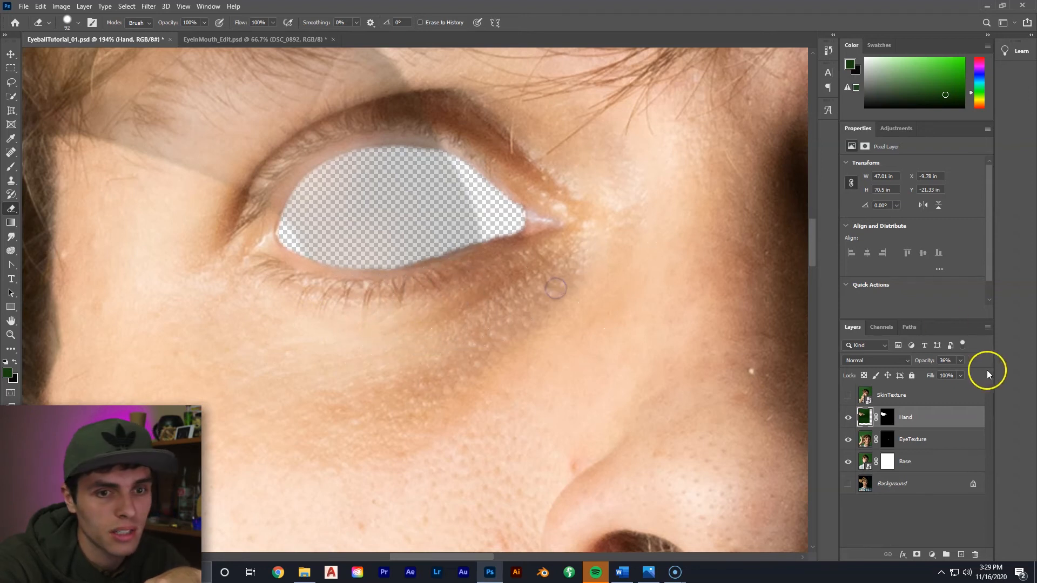
Step: Restore the Hand layer's opacity to 100% and erase the remaining finger edge along the lower eyelid
{"action": "left_click_drag", "start_coordinate": [961, 360], "coordinate": [1008, 372]}
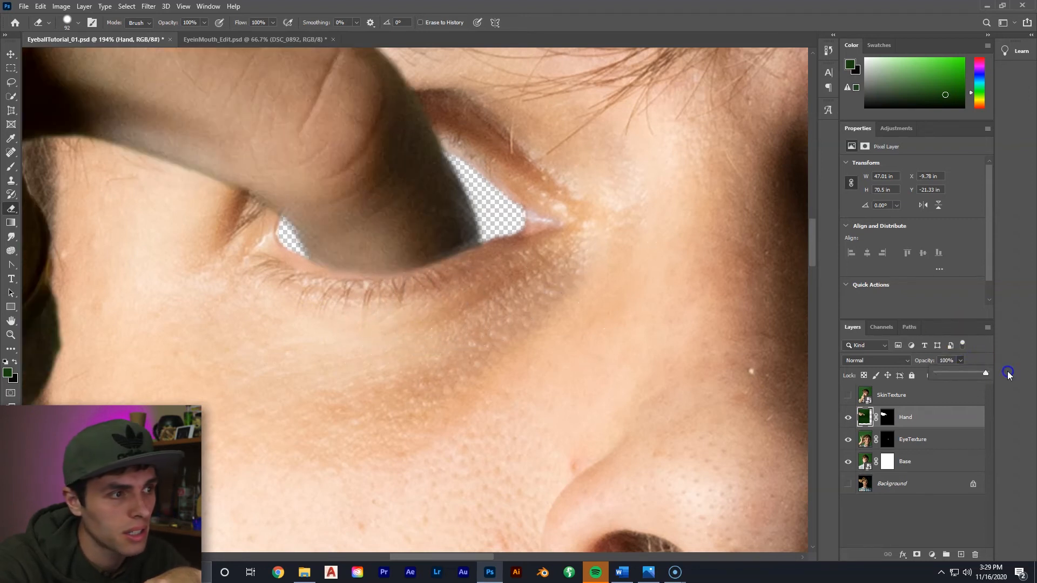
{"action": "mouse_move", "coordinate": [581, 288]}
{"action": "left_mouse_down"}
{"action": "mouse_move", "coordinate": [473, 288]}
{"action": "mouse_move", "coordinate": [434, 313]}
{"action": "left_mouse_up"}
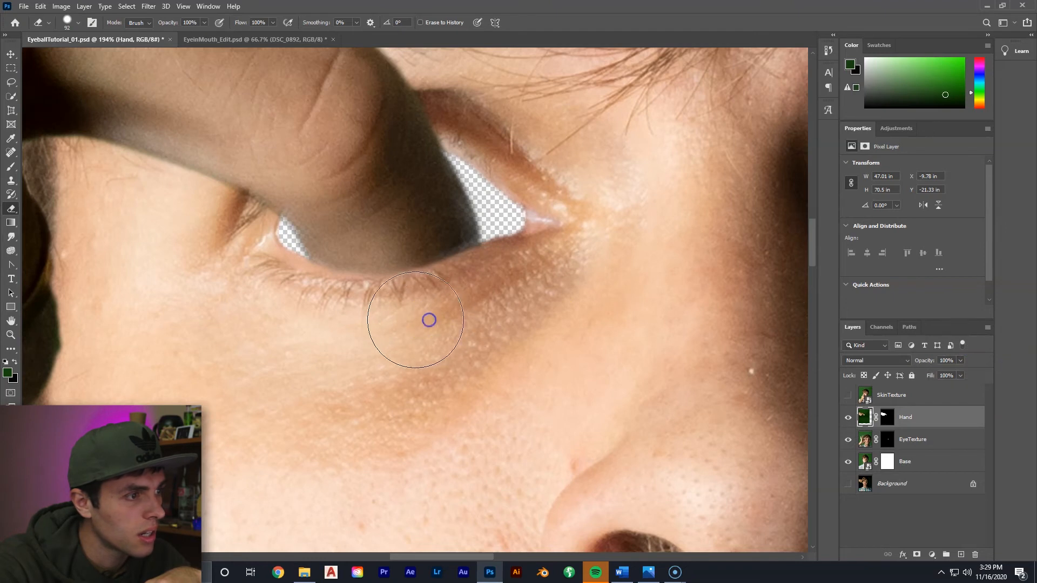
{"action": "left_click_drag", "start_coordinate": [326, 322], "coordinate": [406, 323]}
Step: Draw a rectangle shape covering the whole canvas, about 3285 by 4095 px
{"action": "key", "text": "z"}
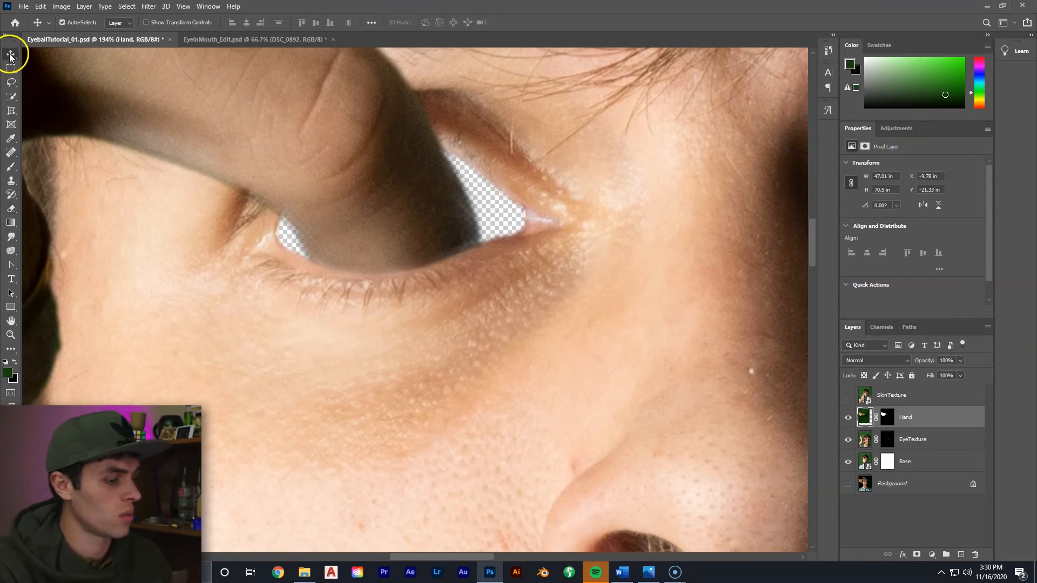
{"action": "left_click", "coordinate": [532, 167], "text": "alt"}
{"action": "left_click_drag", "start_coordinate": [515, 174], "coordinate": [397, 223]}
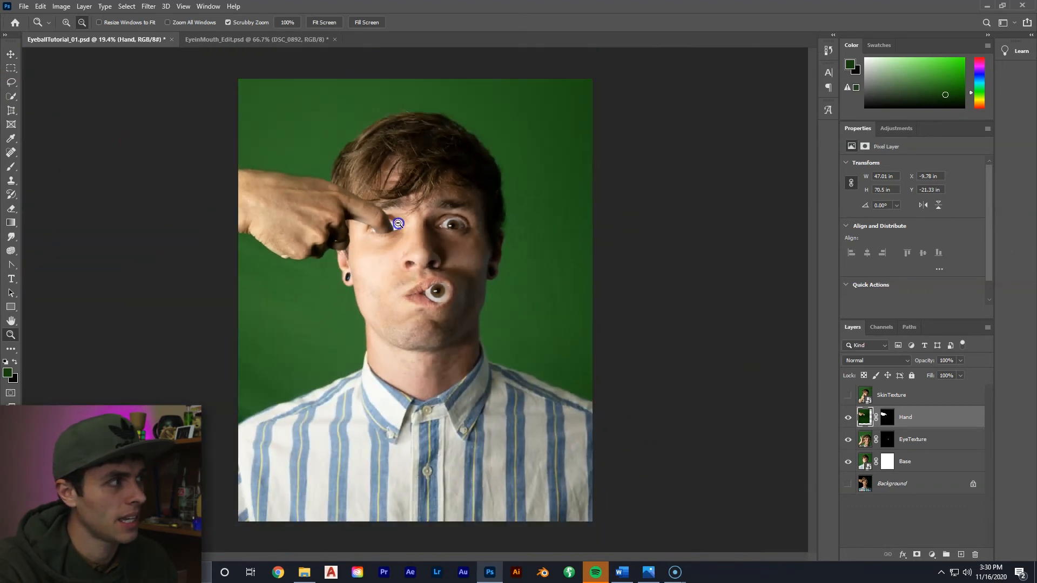
{"action": "key", "text": "v"}
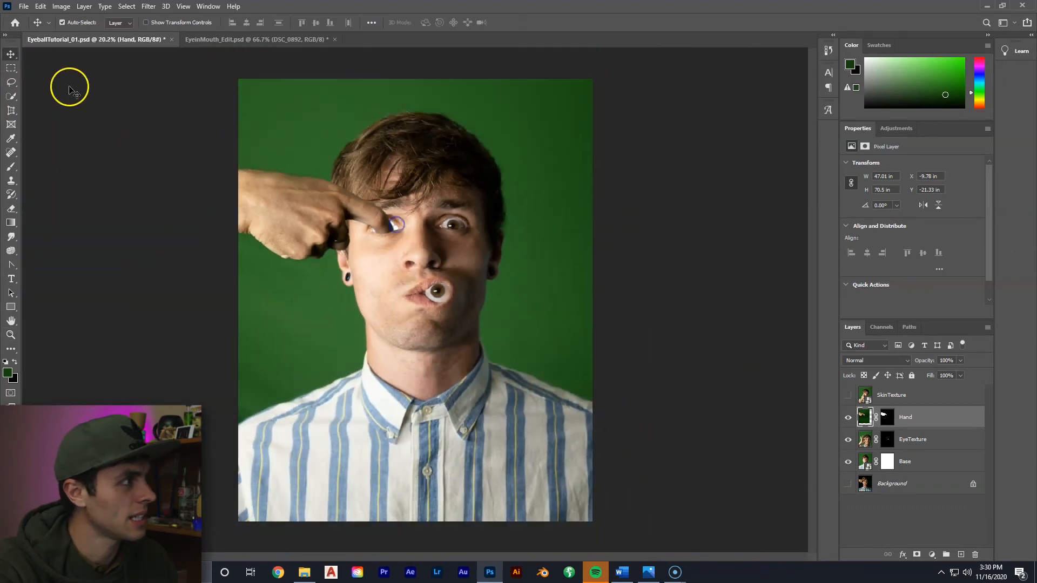
{"action": "left_click", "coordinate": [10, 308]}
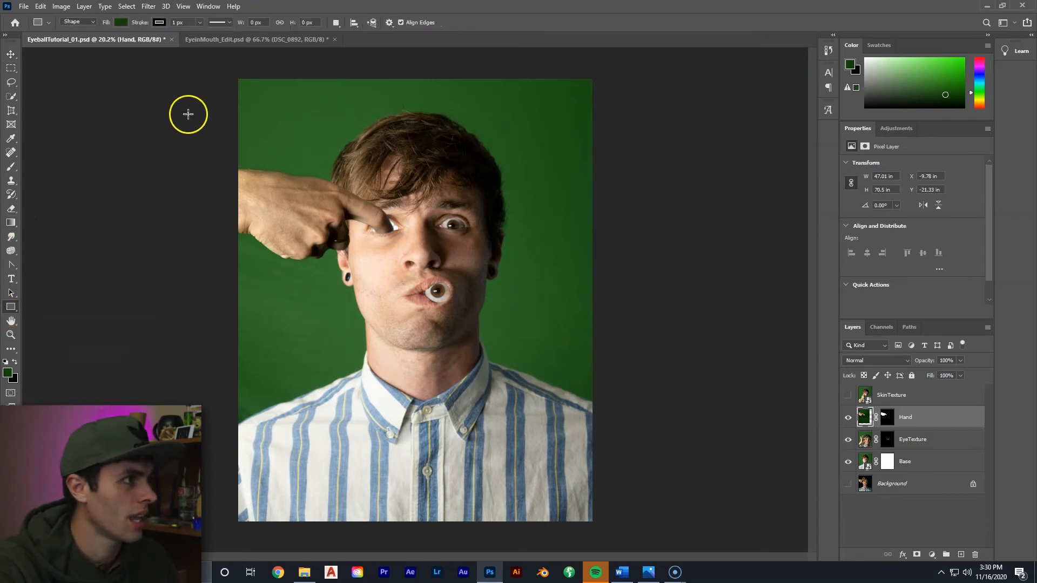
{"action": "left_click_drag", "start_coordinate": [235, 77], "coordinate": [596, 524]}
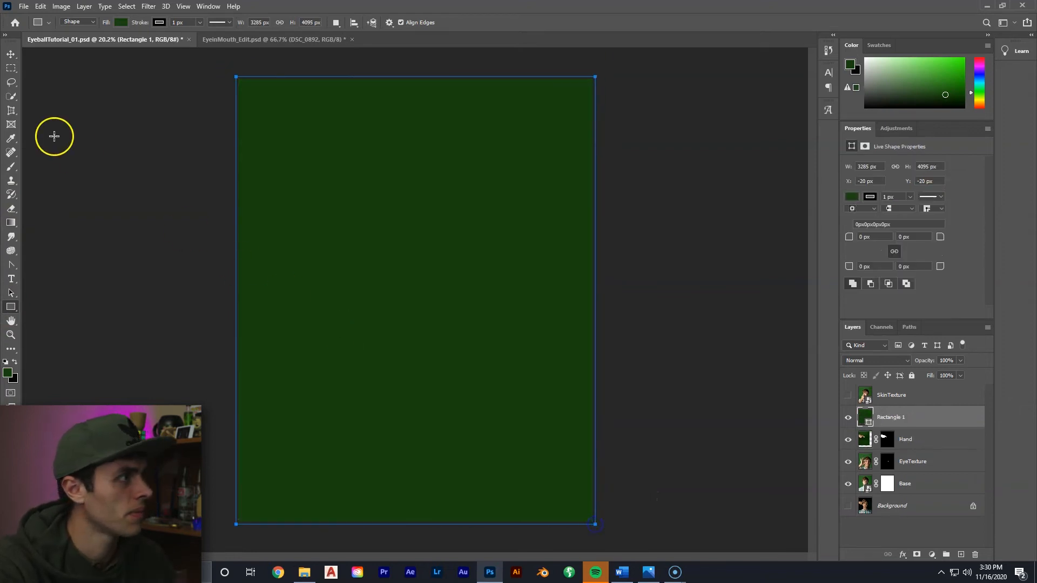
Step: Change the rectangle's fill color to black
{"action": "left_click", "coordinate": [121, 23]}
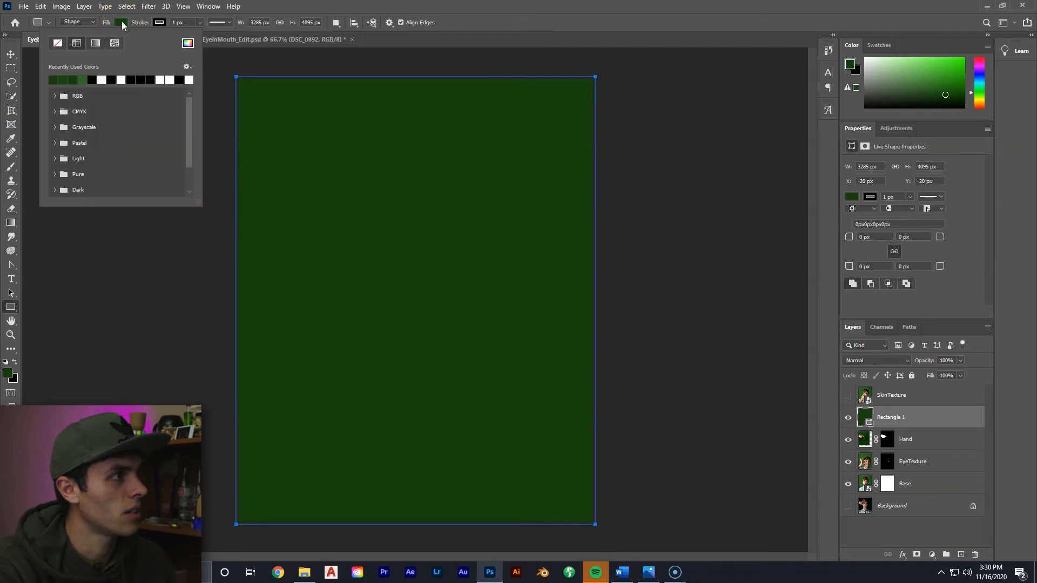
{"action": "left_click", "coordinate": [94, 79]}
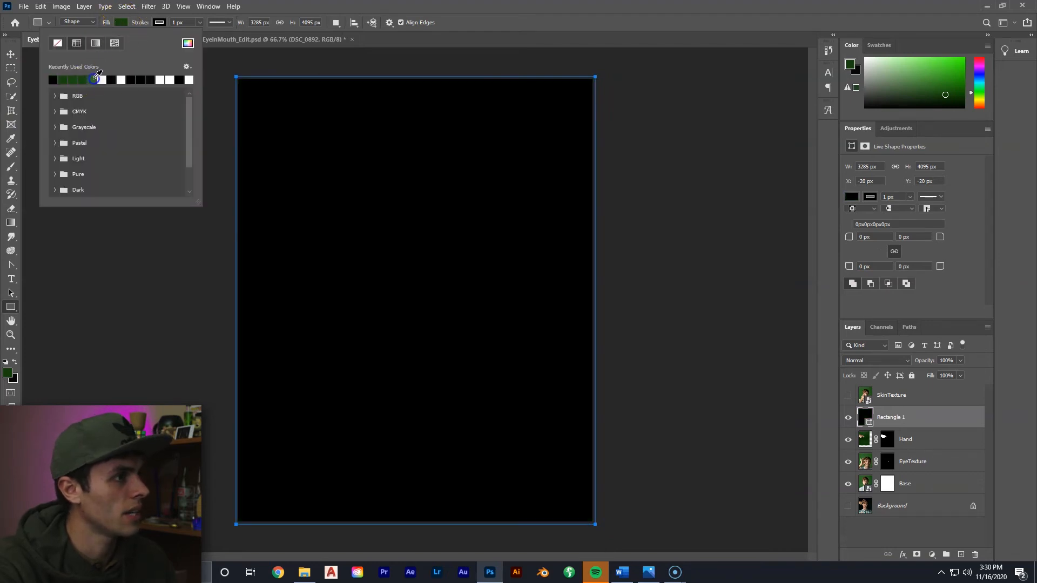
{"action": "left_click", "coordinate": [119, 22]}
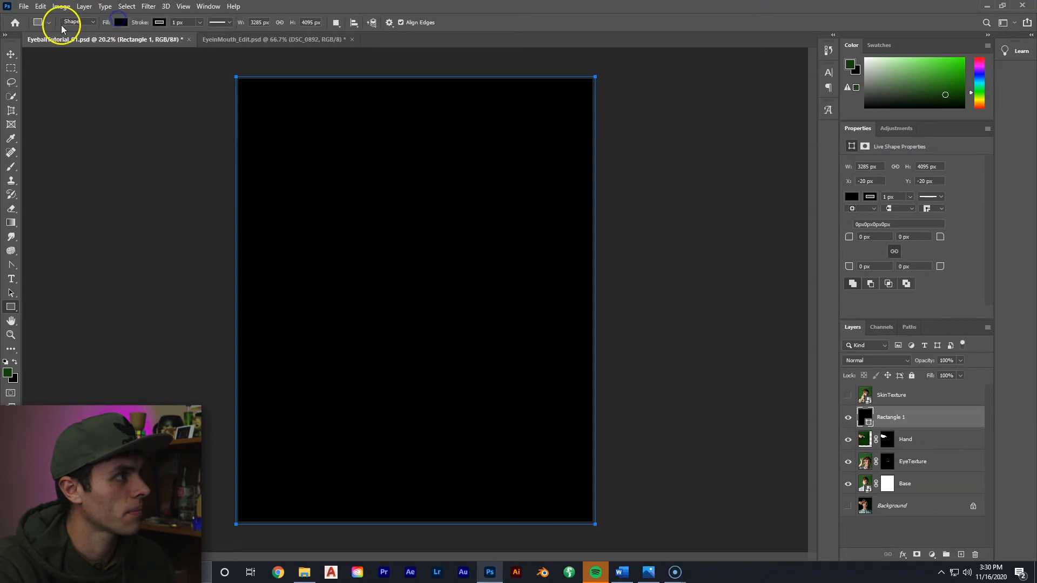
Step: Move the black rectangle layer directly beneath the Base layer and rename it BlackBackground
{"action": "left_click", "coordinate": [12, 54]}
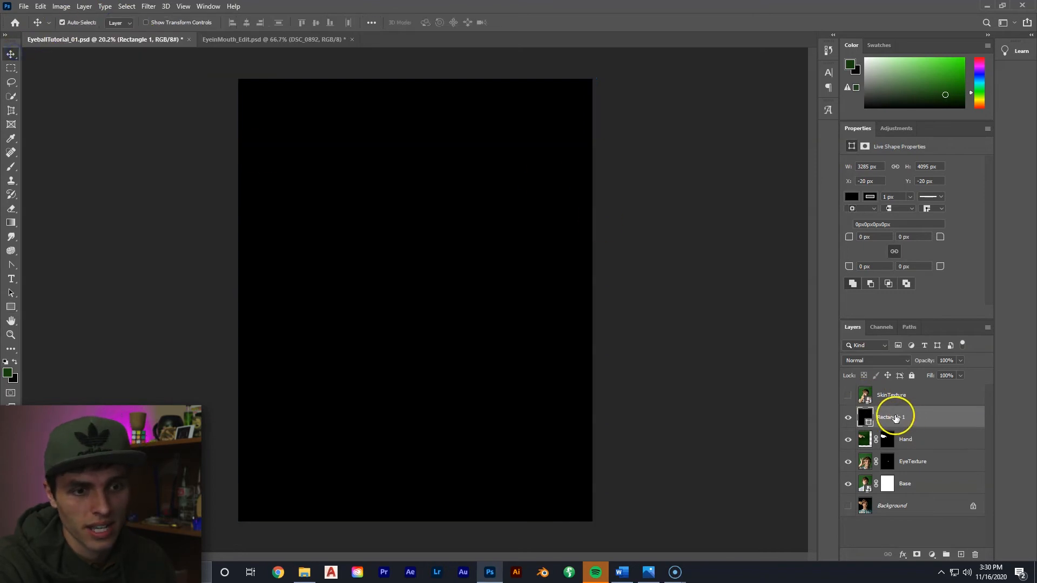
{"action": "left_click_drag", "start_coordinate": [895, 418], "coordinate": [893, 493]}
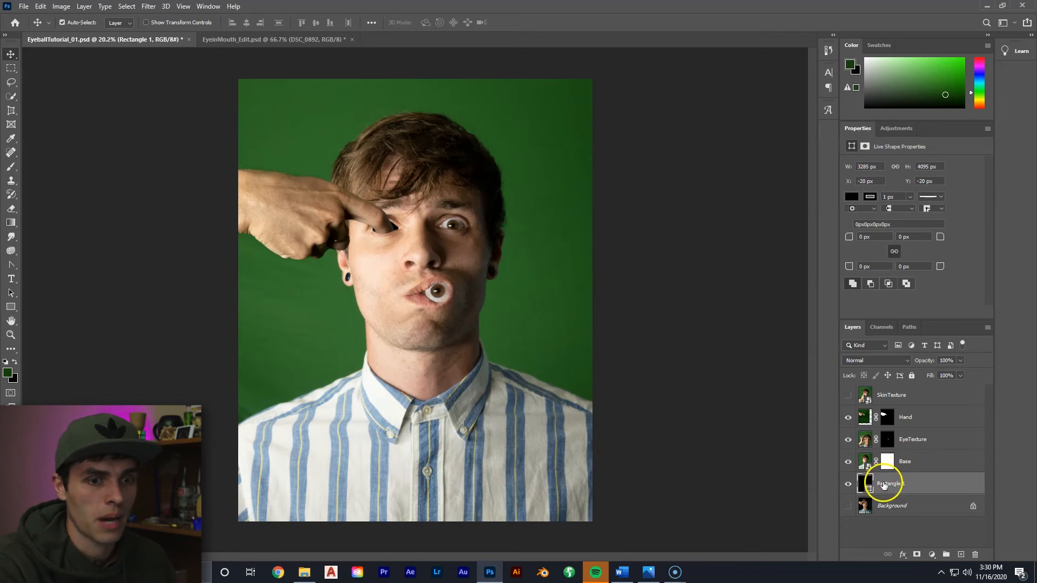
{"action": "double_click", "coordinate": [888, 484]}
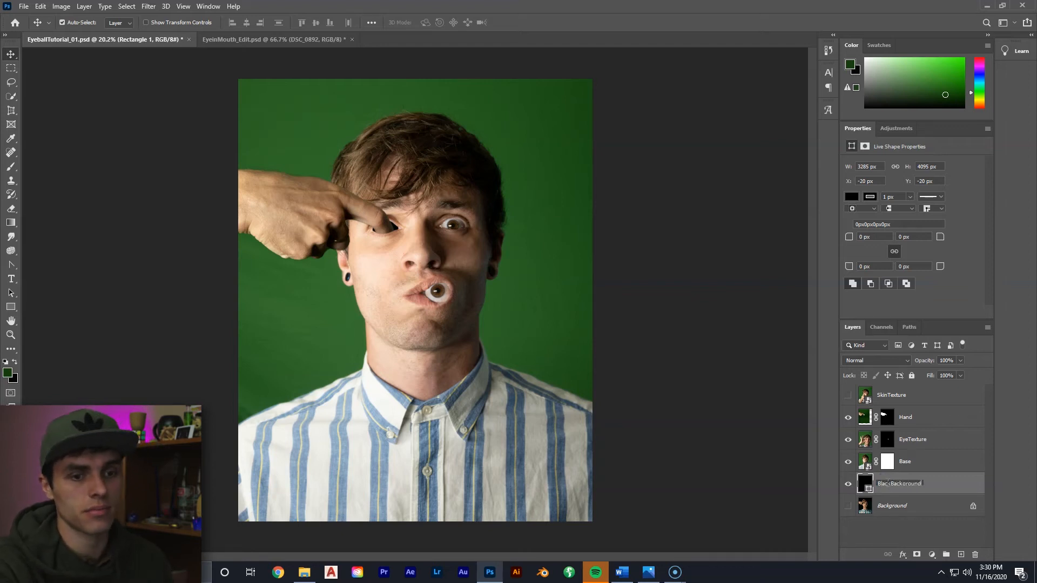
{"action": "left_click", "coordinate": [903, 524]}
Step: Check the black-filled eye socket up close, and make the SkinTexture layer visible and active
{"action": "key", "text": "z"}
{"action": "left_click_drag", "start_coordinate": [392, 222], "coordinate": [479, 192]}
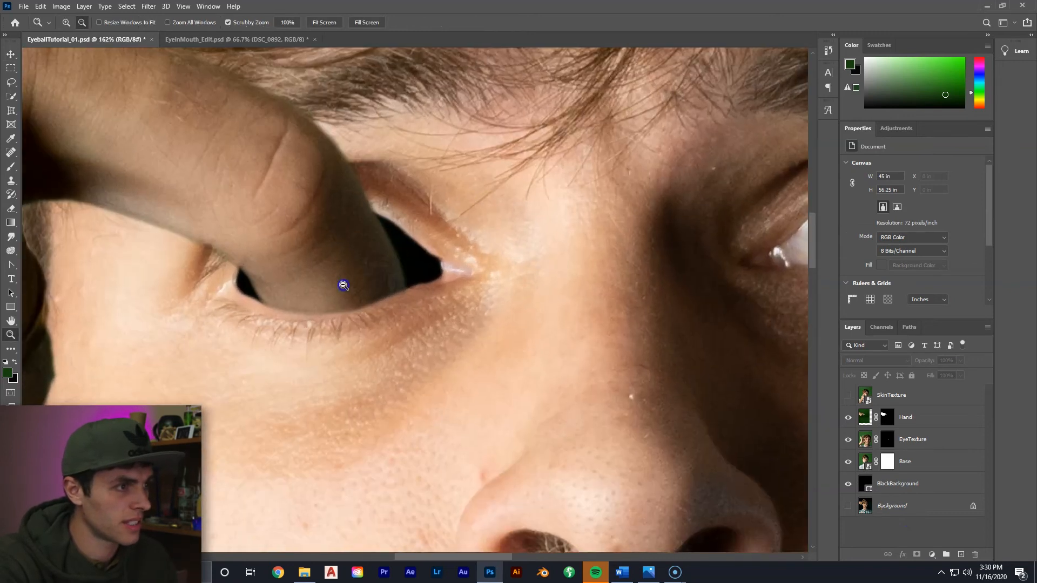
{"action": "mouse_move", "coordinate": [403, 244]}
{"action": "left_mouse_down"}
{"action": "mouse_move", "coordinate": [384, 232]}
{"action": "mouse_move", "coordinate": [417, 216]}
{"action": "mouse_move", "coordinate": [432, 235]}
{"action": "mouse_move", "coordinate": [451, 236]}
{"action": "mouse_move", "coordinate": [440, 220]}
{"action": "mouse_move", "coordinate": [401, 256]}
{"action": "mouse_move", "coordinate": [412, 251]}
{"action": "left_mouse_up"}
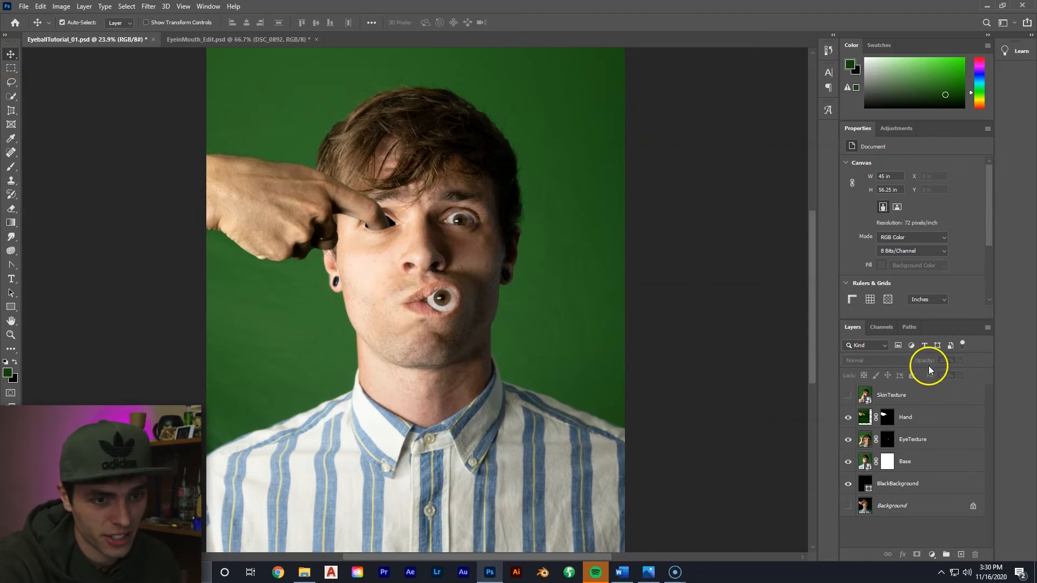
{"action": "left_click", "coordinate": [848, 396]}
{"action": "left_click", "coordinate": [401, 292]}
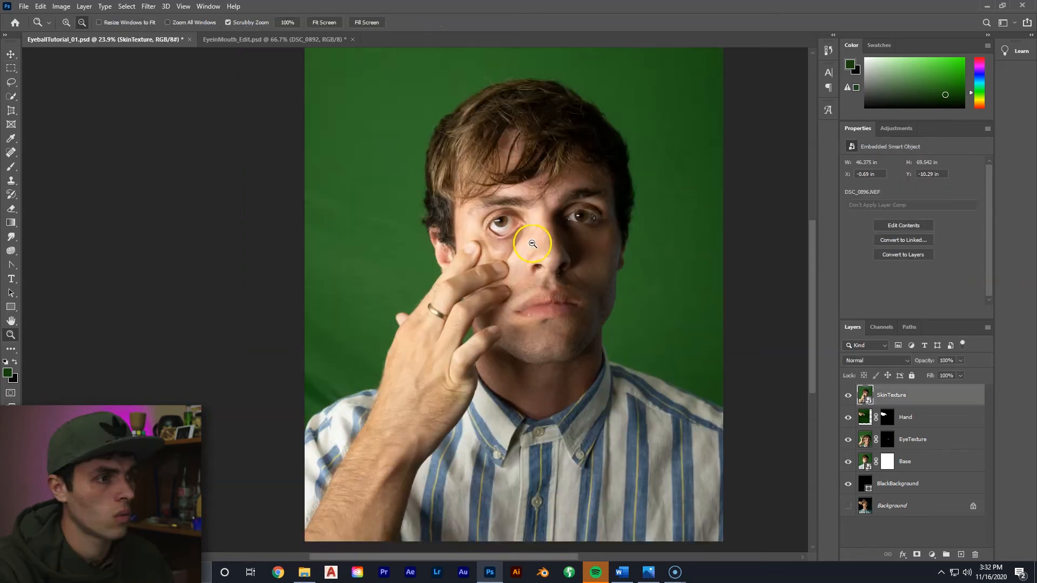
Step: Discard a trial lasso selection and outline the stretched skin patch beneath the eye, following the lower lid's edge
{"action": "left_click_drag", "start_coordinate": [532, 242], "coordinate": [586, 226]}
{"action": "left_click", "coordinate": [11, 82]}
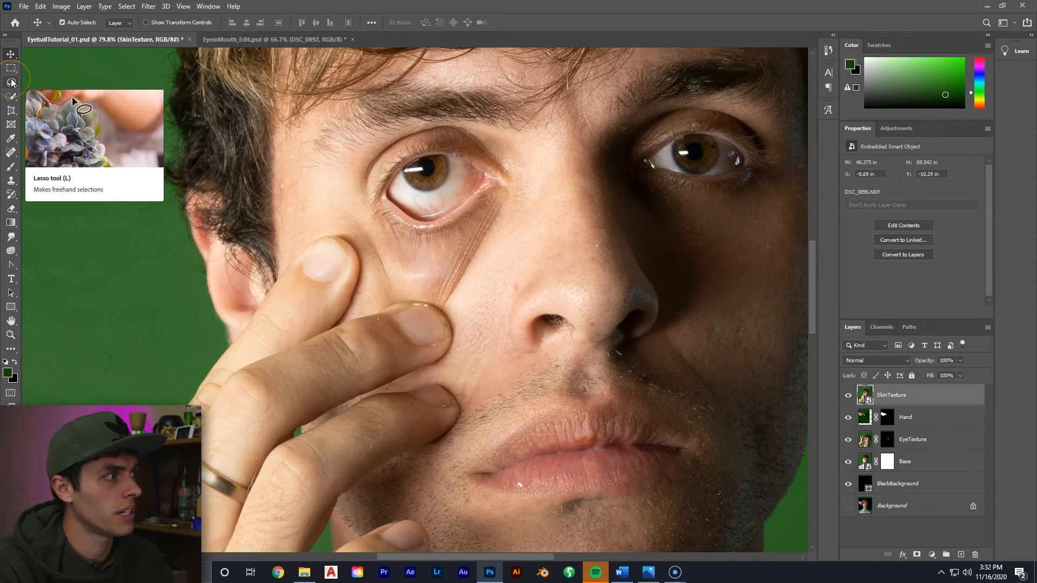
{"action": "mouse_move", "coordinate": [333, 214]}
{"action": "left_mouse_down"}
{"action": "mouse_move", "coordinate": [360, 330]}
{"action": "mouse_move", "coordinate": [425, 200]}
{"action": "mouse_move", "coordinate": [360, 115]}
{"action": "mouse_move", "coordinate": [231, 222]}
{"action": "mouse_move", "coordinate": [179, 347]}
{"action": "mouse_move", "coordinate": [79, 231]}
{"action": "mouse_move", "coordinate": [130, 403]}
{"action": "left_mouse_up"}
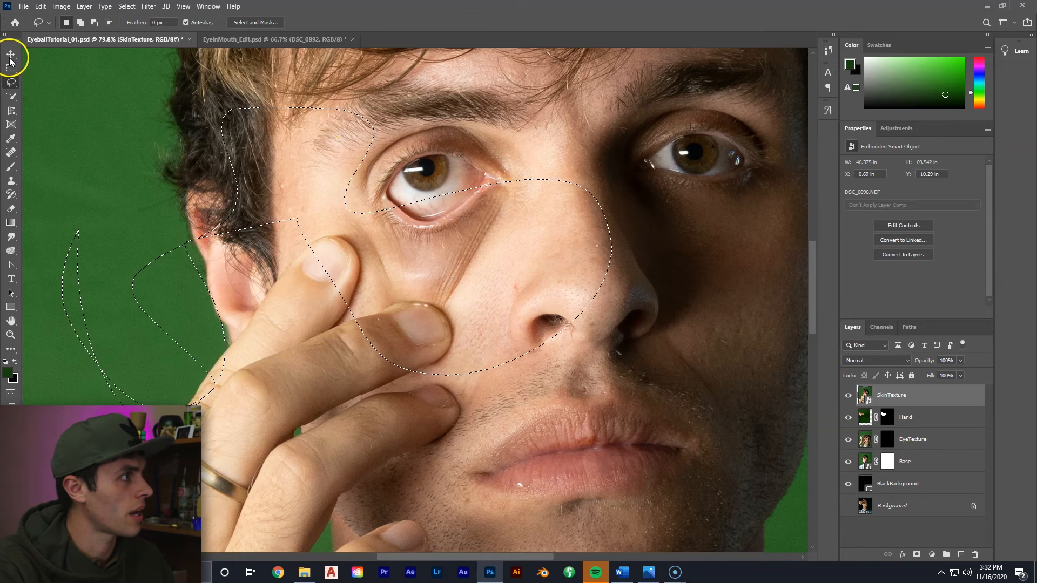
{"action": "left_click", "coordinate": [49, 82]}
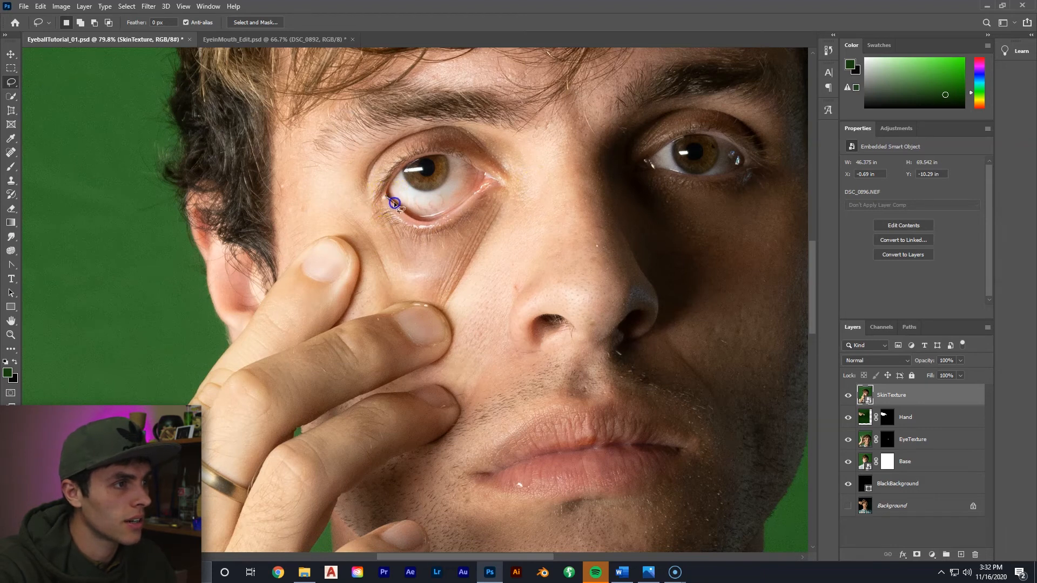
{"action": "left_click_drag", "start_coordinate": [401, 206], "coordinate": [422, 221]}
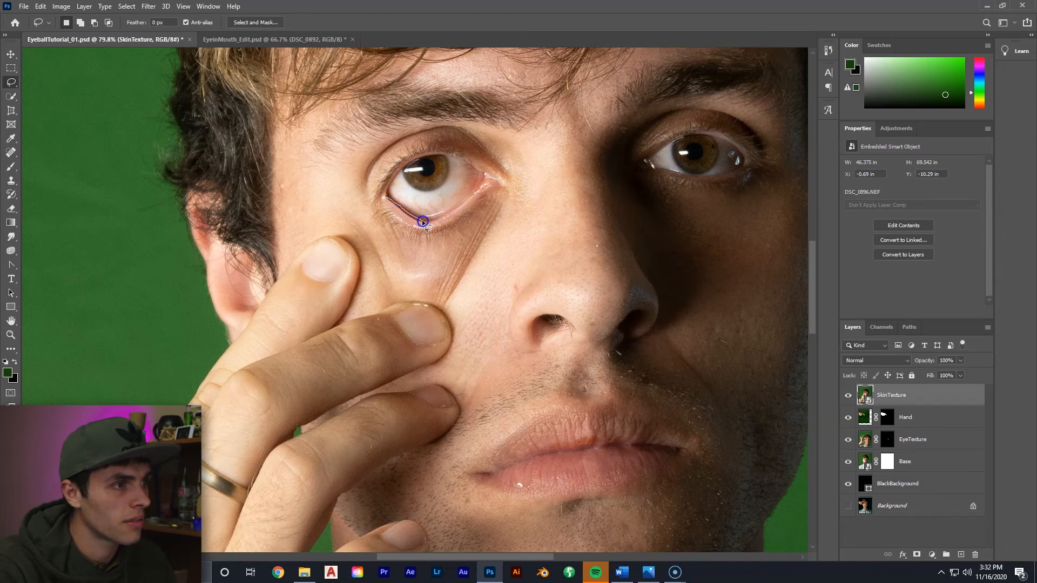
{"action": "left_click_drag", "start_coordinate": [454, 210], "coordinate": [466, 200]}
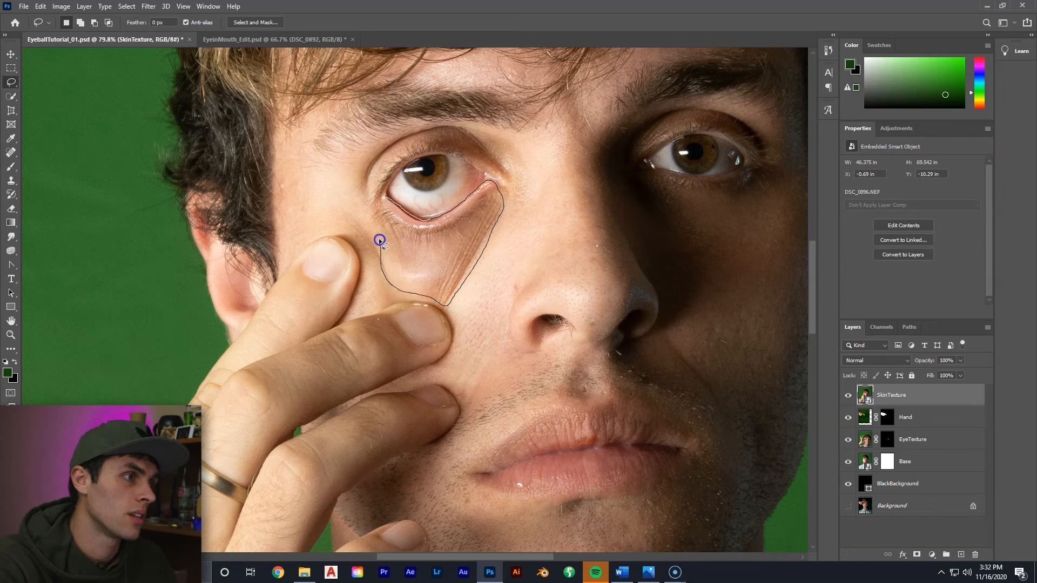
{"action": "left_click_drag", "start_coordinate": [382, 197], "coordinate": [384, 196]}
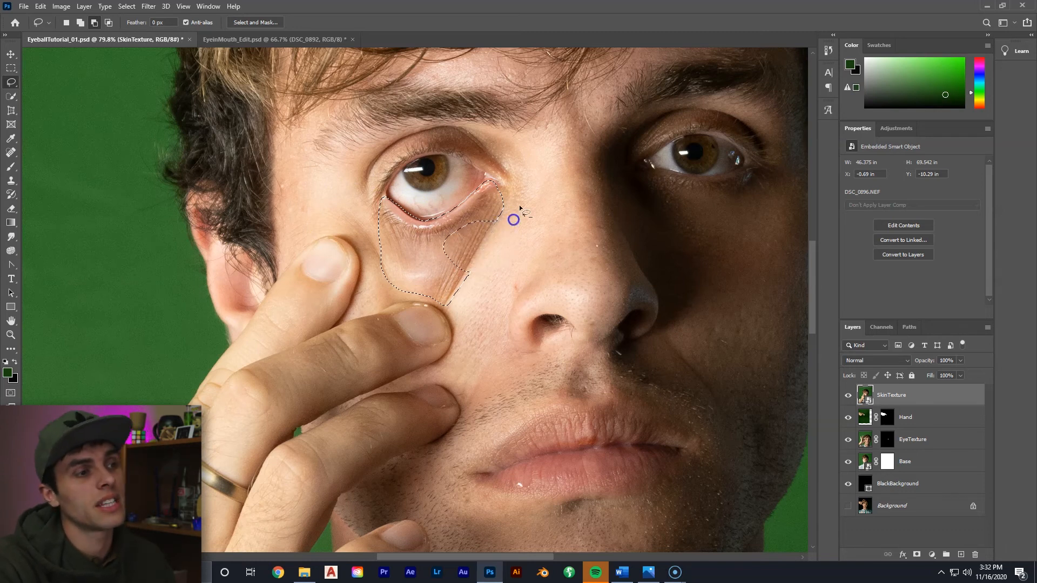
Step: Extend the lasso selection to take in a little more skin at the patch's outer edge near the eye corner
{"action": "left_click", "coordinate": [480, 248]}
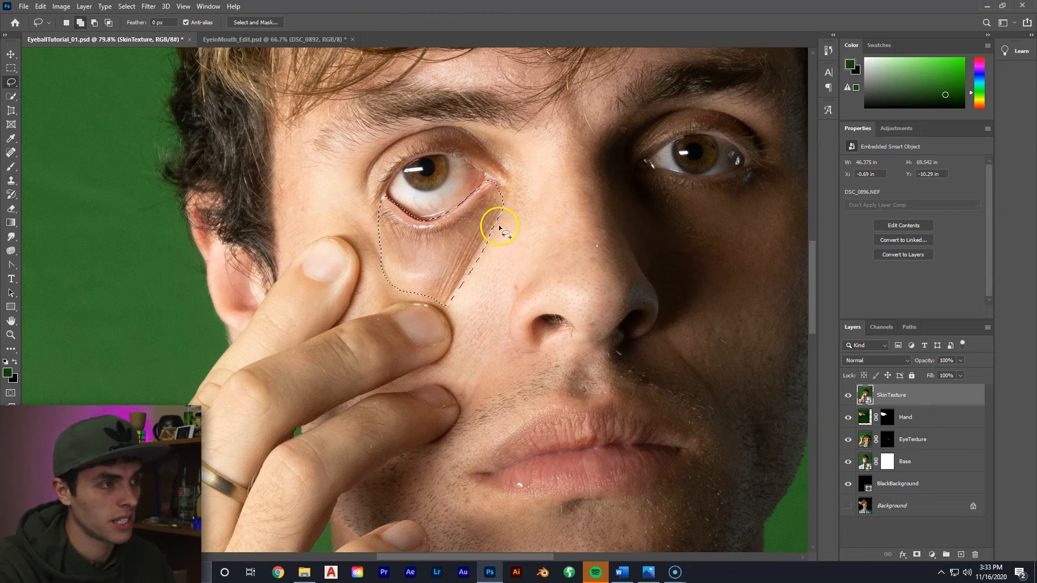
{"action": "mouse_move", "coordinate": [396, 219]}
{"action": "left_mouse_down"}
{"action": "mouse_move", "coordinate": [378, 214]}
{"action": "mouse_move", "coordinate": [388, 233]}
{"action": "mouse_move", "coordinate": [394, 222]}
{"action": "mouse_move", "coordinate": [375, 180]}
{"action": "mouse_move", "coordinate": [382, 208]}
{"action": "mouse_move", "coordinate": [370, 220]}
{"action": "mouse_move", "coordinate": [399, 219]}
{"action": "mouse_move", "coordinate": [385, 206]}
{"action": "left_mouse_up"}
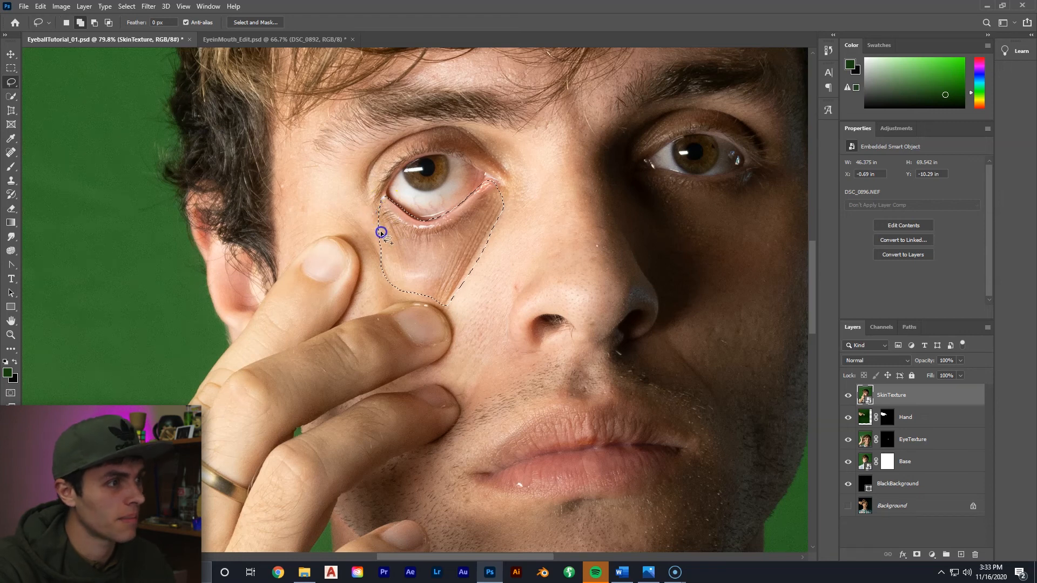
{"action": "left_click_drag", "start_coordinate": [381, 233], "coordinate": [380, 236]}
Step: Mask the SkinTexture layer to the selection and move the skin patch up against the lower lid beneath the inserted finger
{"action": "left_click", "coordinate": [11, 54]}
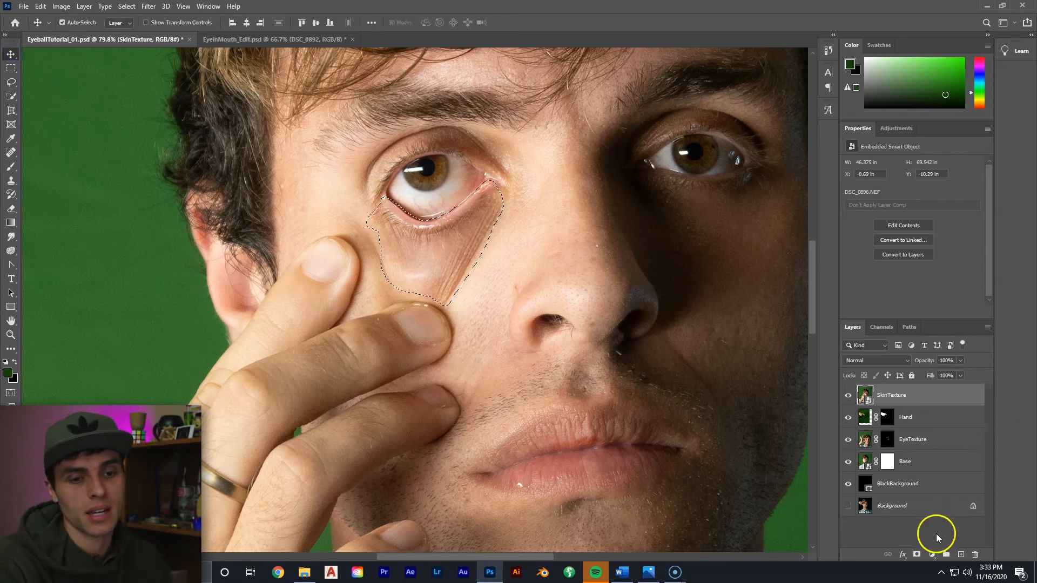
{"action": "left_click", "coordinate": [917, 556]}
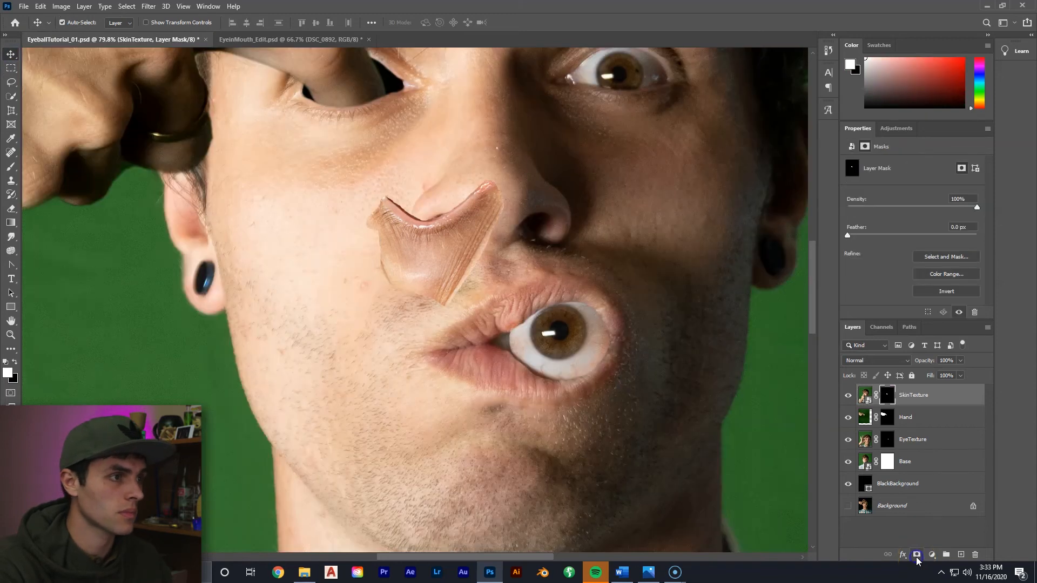
{"action": "left_click_drag", "start_coordinate": [435, 243], "coordinate": [347, 145]}
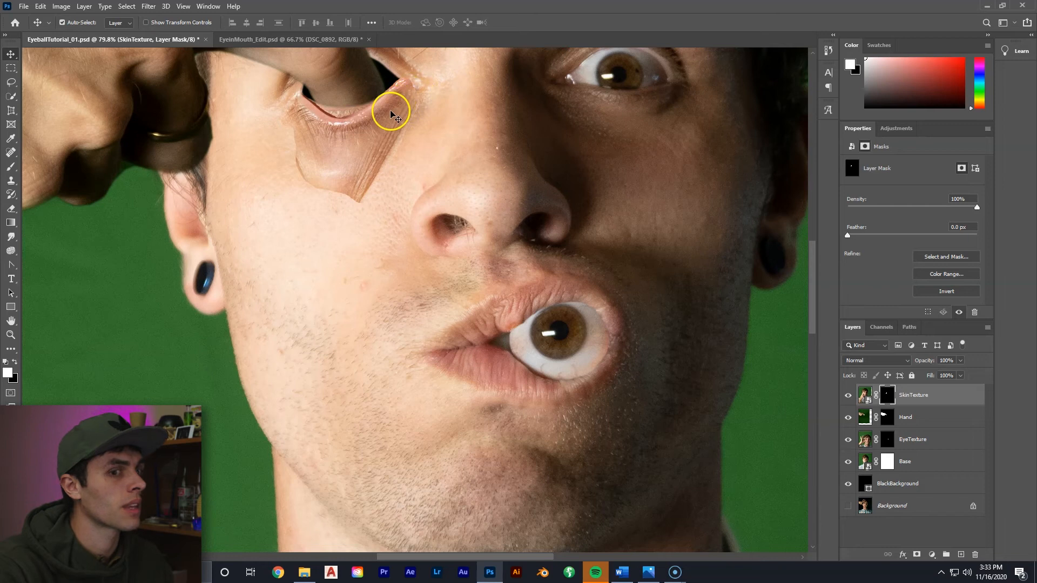
Step: Open the SkinTexture mask in Select and Mask and brush away the dark sliver above the outer half of the lower lid
{"action": "left_click", "coordinate": [916, 404]}
{"action": "left_click", "coordinate": [888, 396]}
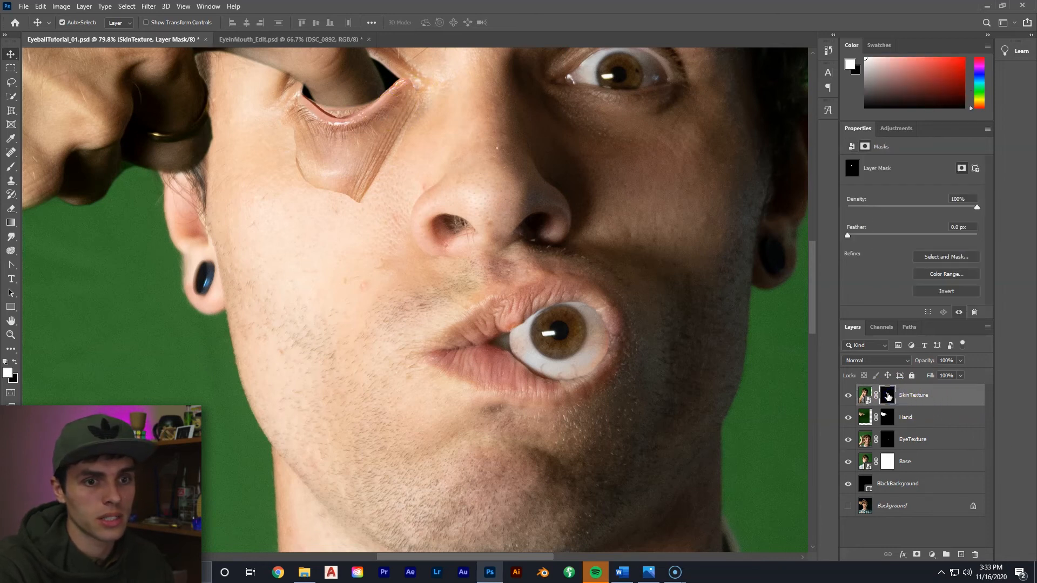
{"action": "double_click", "coordinate": [888, 396]}
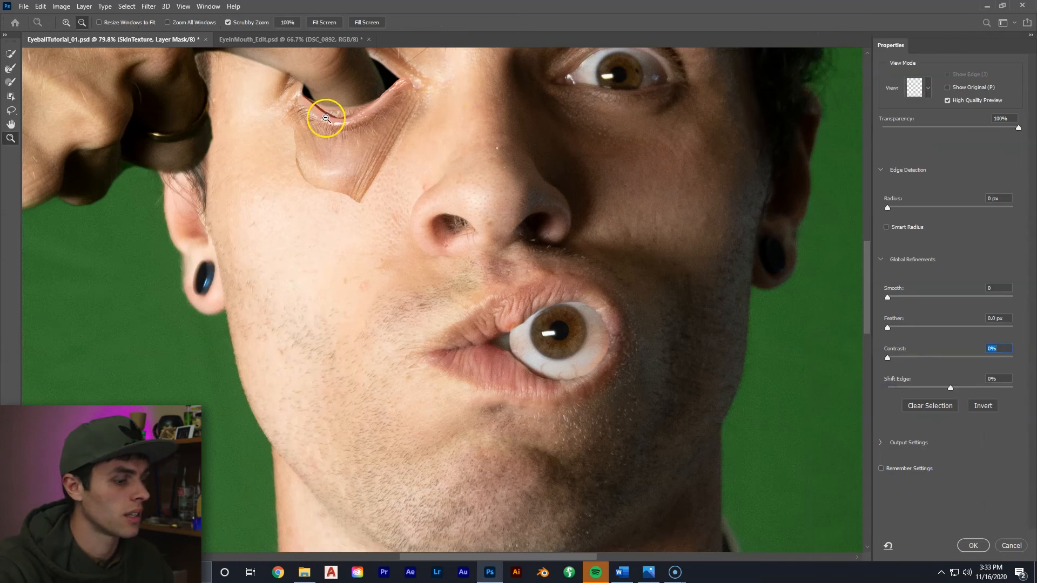
{"action": "left_click_drag", "start_coordinate": [334, 104], "coordinate": [393, 88]}
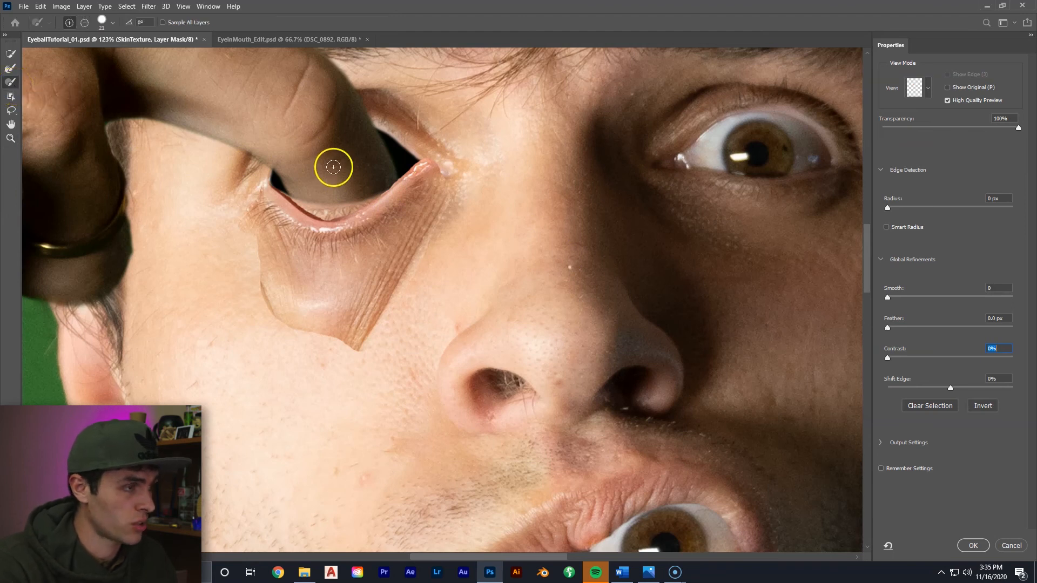
{"action": "left_click", "coordinate": [312, 174]}
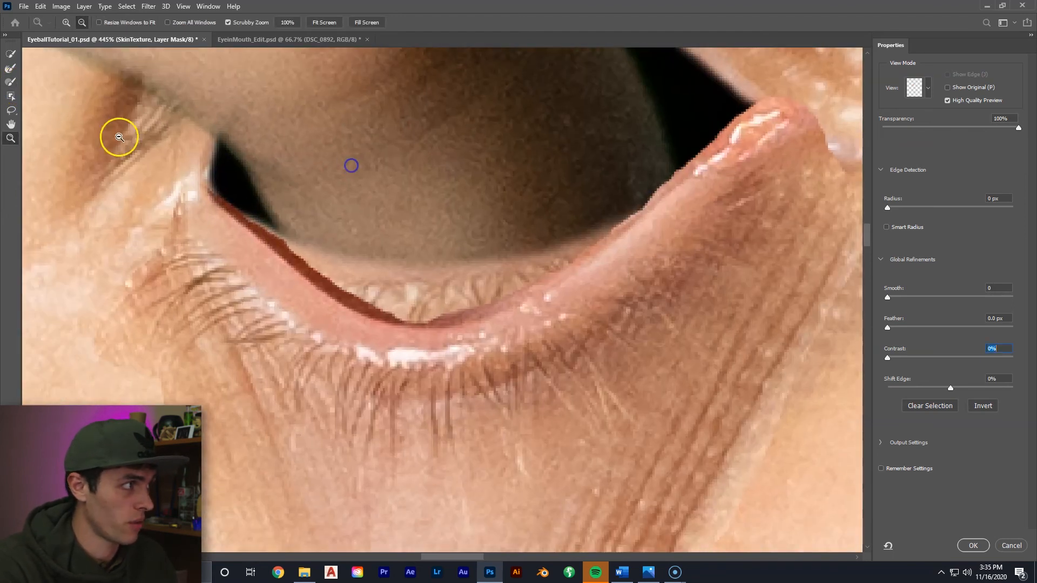
{"action": "left_click", "coordinate": [11, 81]}
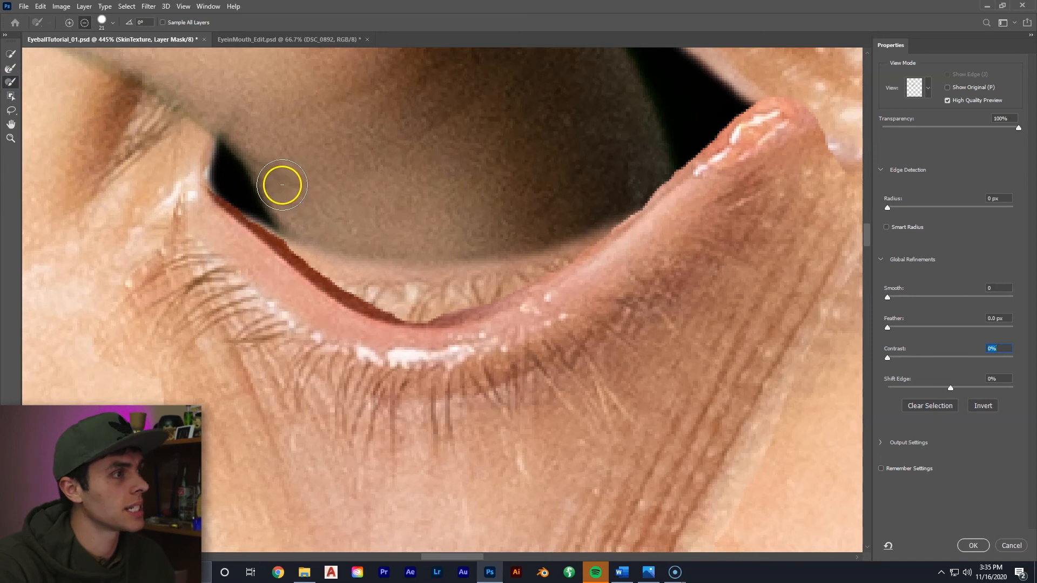
{"action": "mouse_move", "coordinate": [238, 183]}
{"action": "left_mouse_down"}
{"action": "mouse_move", "coordinate": [327, 243]}
{"action": "mouse_move", "coordinate": [298, 230]}
{"action": "mouse_move", "coordinate": [325, 248]}
{"action": "mouse_move", "coordinate": [322, 260]}
{"action": "mouse_move", "coordinate": [418, 296]}
{"action": "mouse_move", "coordinate": [378, 292]}
{"action": "mouse_move", "coordinate": [509, 273]}
{"action": "mouse_move", "coordinate": [562, 222]}
{"action": "mouse_move", "coordinate": [512, 269]}
{"action": "mouse_move", "coordinate": [674, 151]}
{"action": "left_mouse_up"}
{"action": "left_click_drag", "start_coordinate": [359, 282], "coordinate": [420, 295]}
{"action": "left_click_drag", "start_coordinate": [284, 222], "coordinate": [317, 248]}
{"action": "left_click_drag", "start_coordinate": [263, 207], "coordinate": [287, 221]}
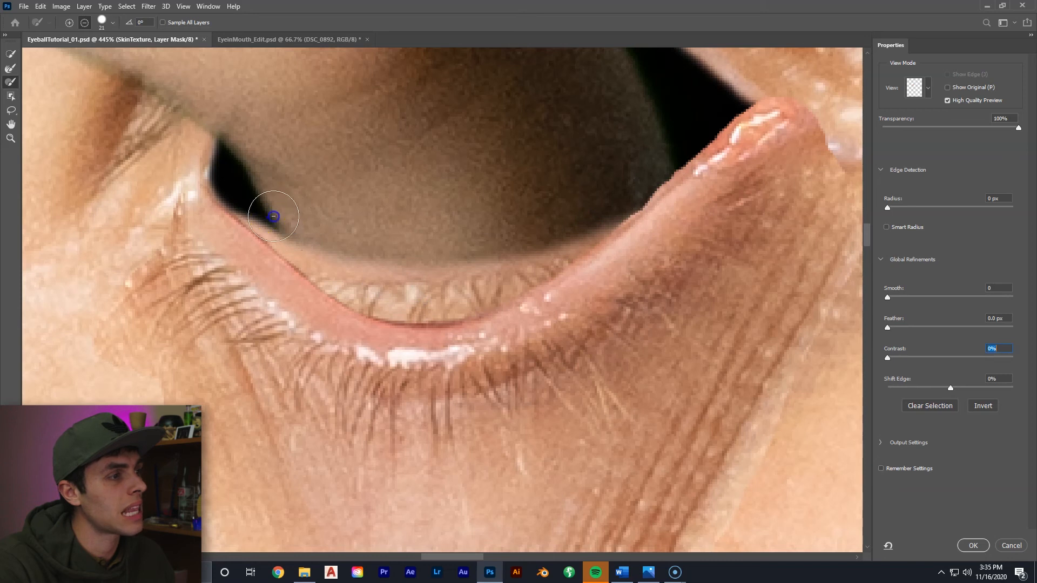
Step: Subtract the remaining jagged fringe along the lower lid's upper edge, from its middle to the inner eye corner
{"action": "left_click_drag", "start_coordinate": [419, 276], "coordinate": [410, 275]}
{"action": "mouse_move", "coordinate": [410, 294]}
{"action": "left_mouse_down"}
{"action": "mouse_move", "coordinate": [414, 303]}
{"action": "mouse_move", "coordinate": [464, 296]}
{"action": "mouse_move", "coordinate": [394, 297]}
{"action": "mouse_move", "coordinate": [417, 297]}
{"action": "left_mouse_up"}
{"action": "left_click_drag", "start_coordinate": [464, 286], "coordinate": [466, 288]}
{"action": "mouse_move", "coordinate": [708, 118]}
{"action": "left_mouse_down"}
{"action": "mouse_move", "coordinate": [528, 250]}
{"action": "mouse_move", "coordinate": [602, 213]}
{"action": "mouse_move", "coordinate": [522, 264]}
{"action": "left_mouse_up"}
{"action": "left_click_drag", "start_coordinate": [660, 144], "coordinate": [750, 81]}
{"action": "left_click_drag", "start_coordinate": [718, 100], "coordinate": [787, 70]}
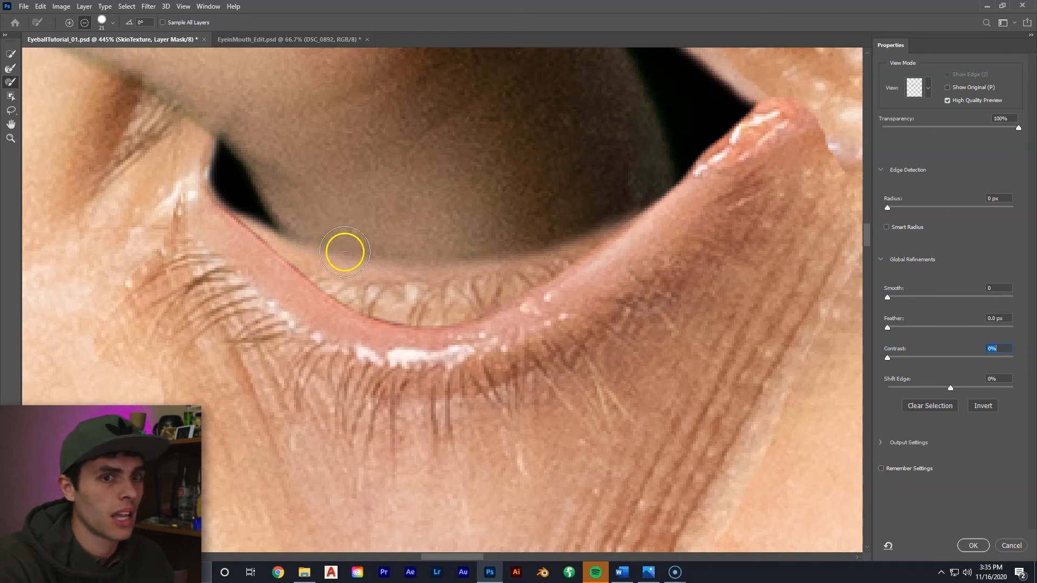
Step: Feather the SkinTexture mask edge by 1.0 px and apply the refinement
{"action": "left_click_drag", "start_coordinate": [888, 327], "coordinate": [896, 331]}
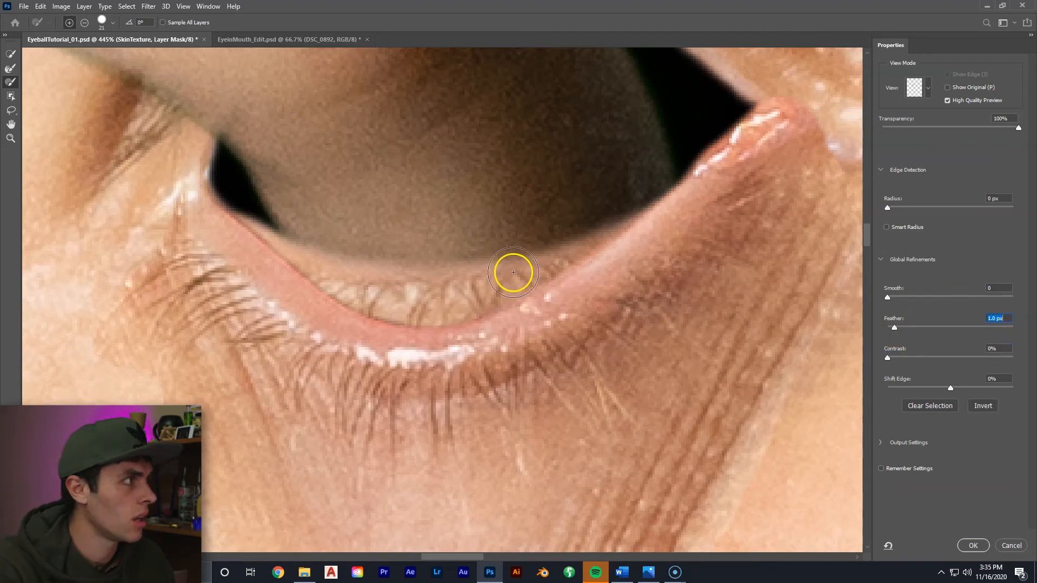
{"action": "key", "text": "z"}
{"action": "left_click_drag", "start_coordinate": [591, 312], "coordinate": [534, 334]}
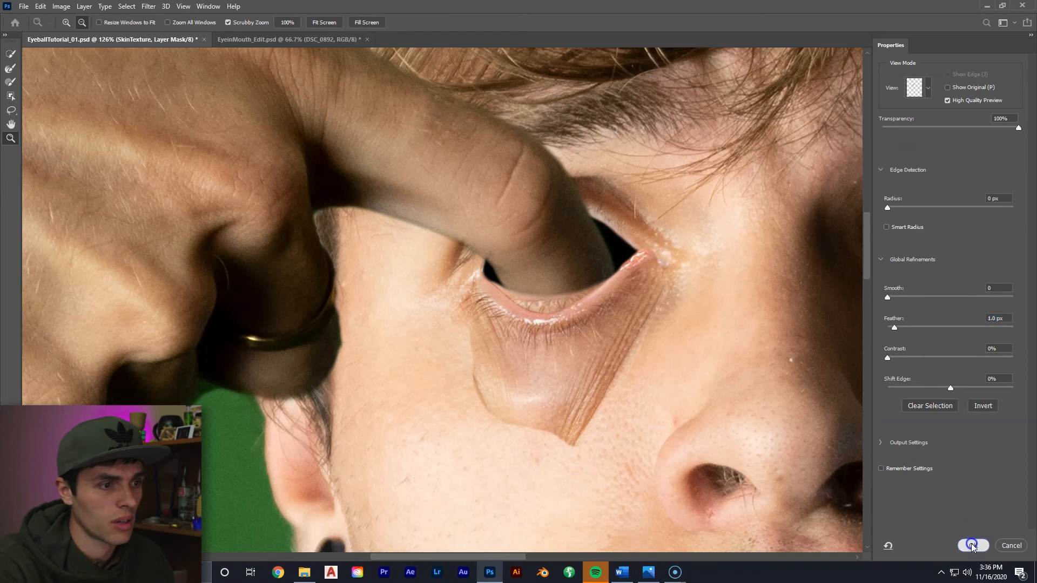
{"action": "left_click", "coordinate": [973, 545]}
{"action": "left_click_drag", "start_coordinate": [568, 324], "coordinate": [649, 346]}
{"action": "key", "text": "v"}
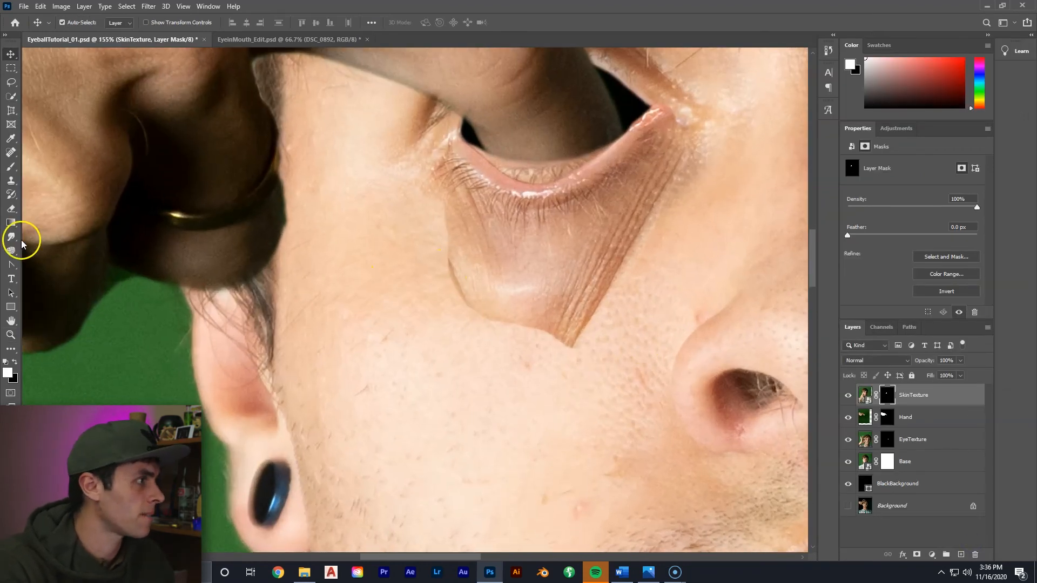
Step: Set up a soft 401 px eraser with 0% hardness and fade the skin patch's outer and lower edges on the SkinTexture mask
{"action": "left_click", "coordinate": [12, 211]}
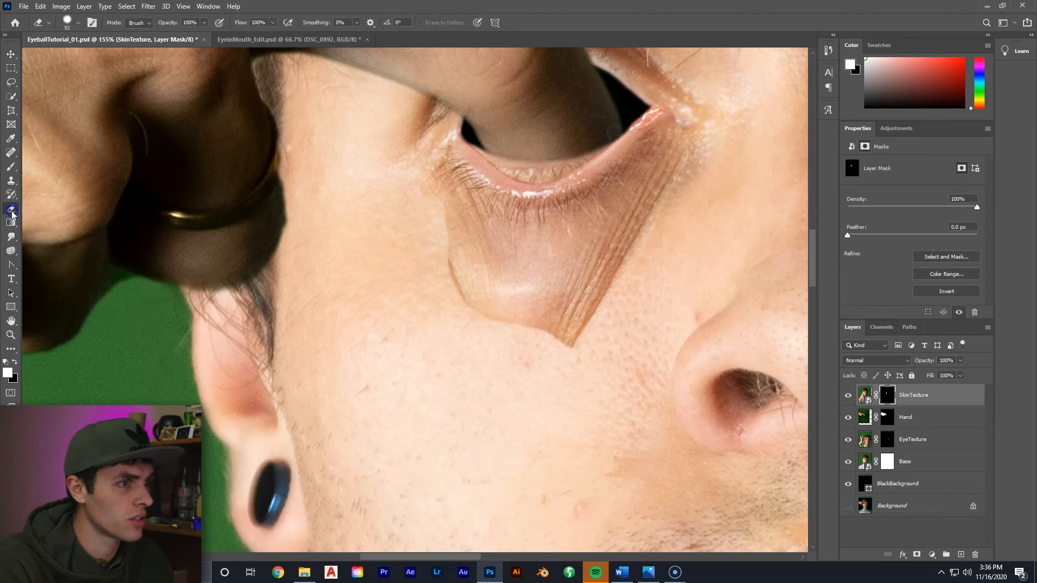
{"action": "left_click", "coordinate": [75, 23]}
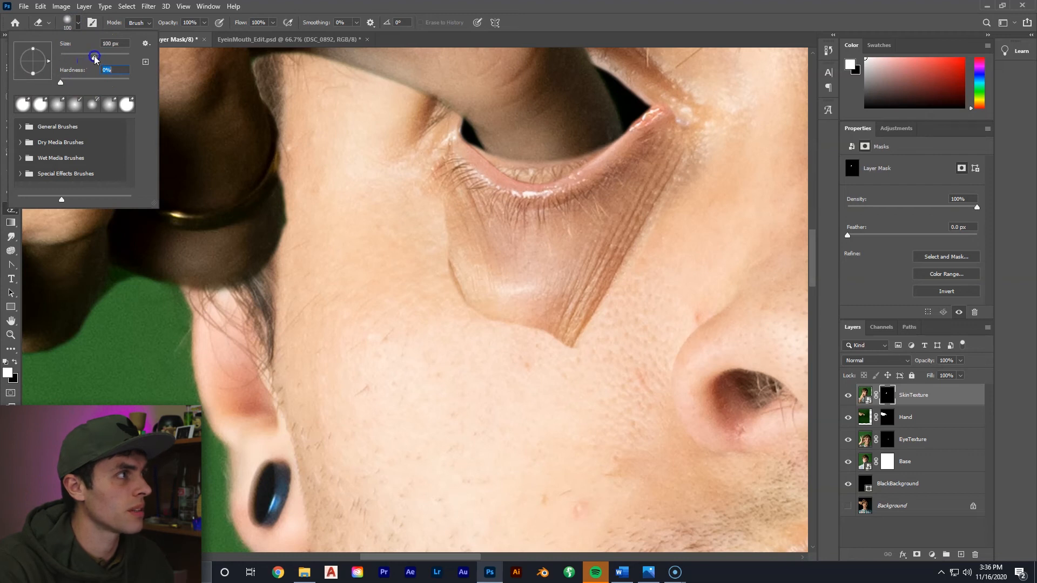
{"action": "left_click_drag", "start_coordinate": [98, 56], "coordinate": [114, 60]}
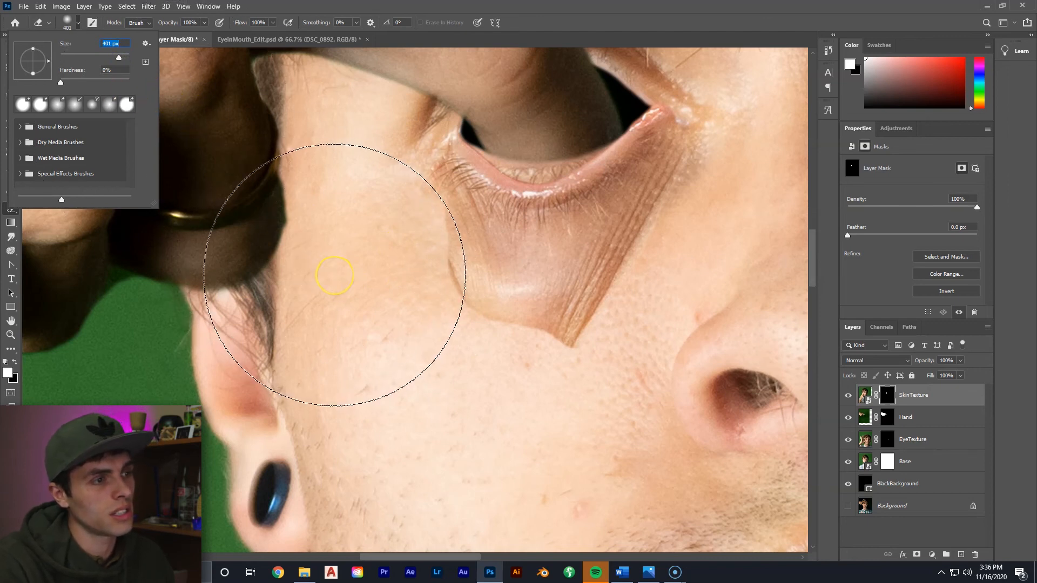
{"action": "left_click_drag", "start_coordinate": [335, 275], "coordinate": [337, 297]}
{"action": "left_click_drag", "start_coordinate": [341, 338], "coordinate": [376, 381]}
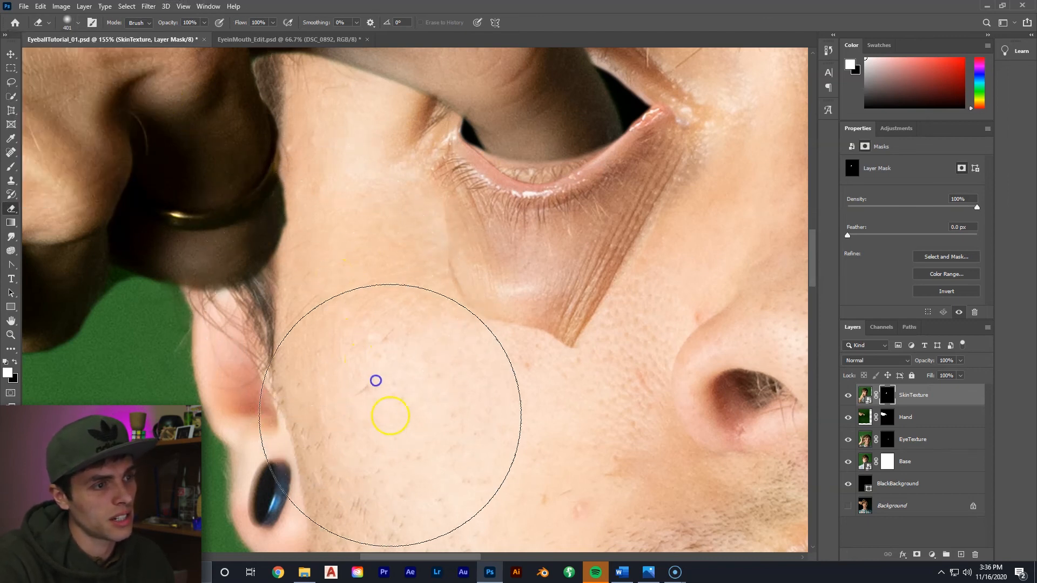
{"action": "left_click_drag", "start_coordinate": [443, 430], "coordinate": [462, 448]}
{"action": "left_click_drag", "start_coordinate": [536, 453], "coordinate": [622, 424]}
{"action": "left_click", "coordinate": [660, 429]}
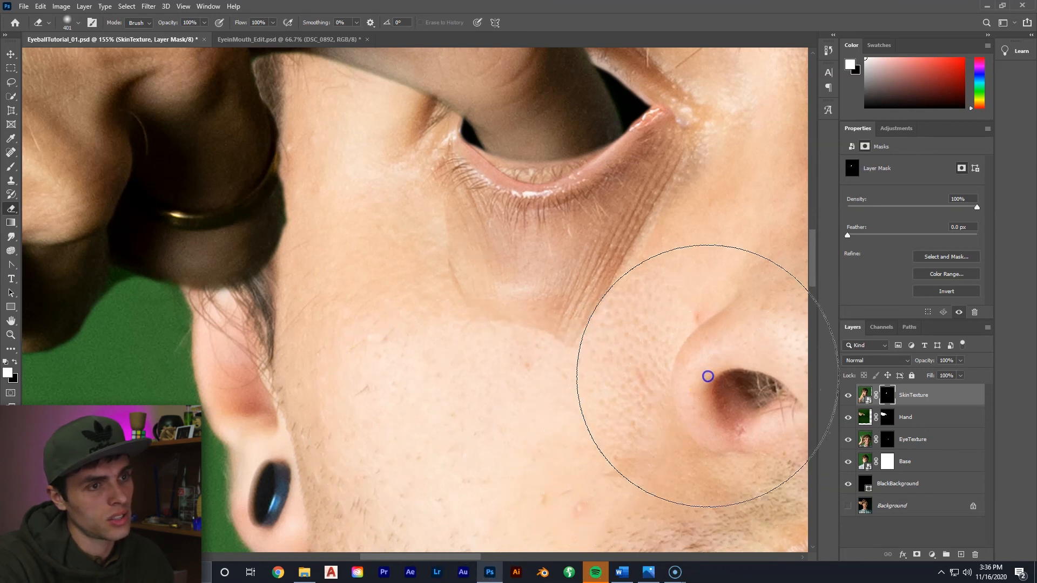
Step: Soften the patch's nose-side edge and lower tip with more eraser strokes until it blends into the cheek
{"action": "left_click_drag", "start_coordinate": [748, 323], "coordinate": [773, 287]}
{"action": "mouse_move", "coordinate": [558, 514]}
{"action": "left_mouse_down"}
{"action": "mouse_move", "coordinate": [514, 461]}
{"action": "mouse_move", "coordinate": [502, 474]}
{"action": "left_mouse_up"}
{"action": "mouse_move", "coordinate": [432, 411]}
{"action": "left_mouse_down"}
{"action": "mouse_move", "coordinate": [370, 362]}
{"action": "mouse_move", "coordinate": [313, 343]}
{"action": "mouse_move", "coordinate": [316, 305]}
{"action": "mouse_move", "coordinate": [364, 364]}
{"action": "mouse_move", "coordinate": [537, 431]}
{"action": "mouse_move", "coordinate": [653, 428]}
{"action": "left_mouse_up"}
{"action": "left_click", "coordinate": [747, 314]}
{"action": "left_click", "coordinate": [787, 313]}
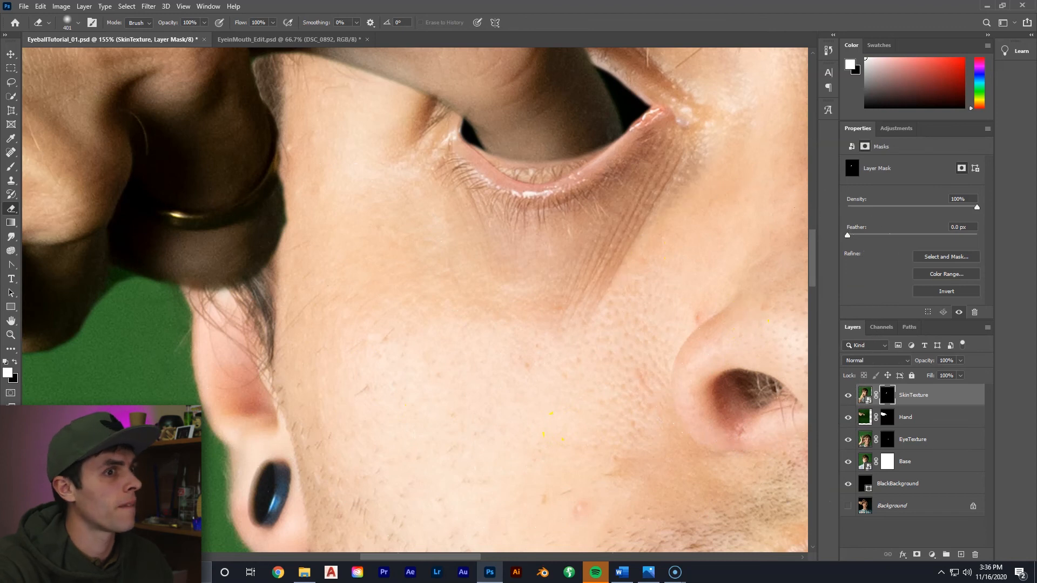
Step: Hide the EyeTexture, Hand and SkinTexture layers to inspect the Base eye socket beneath them, and show them again
{"action": "left_click", "coordinate": [11, 54]}
{"action": "key", "text": "ctrl+0"}
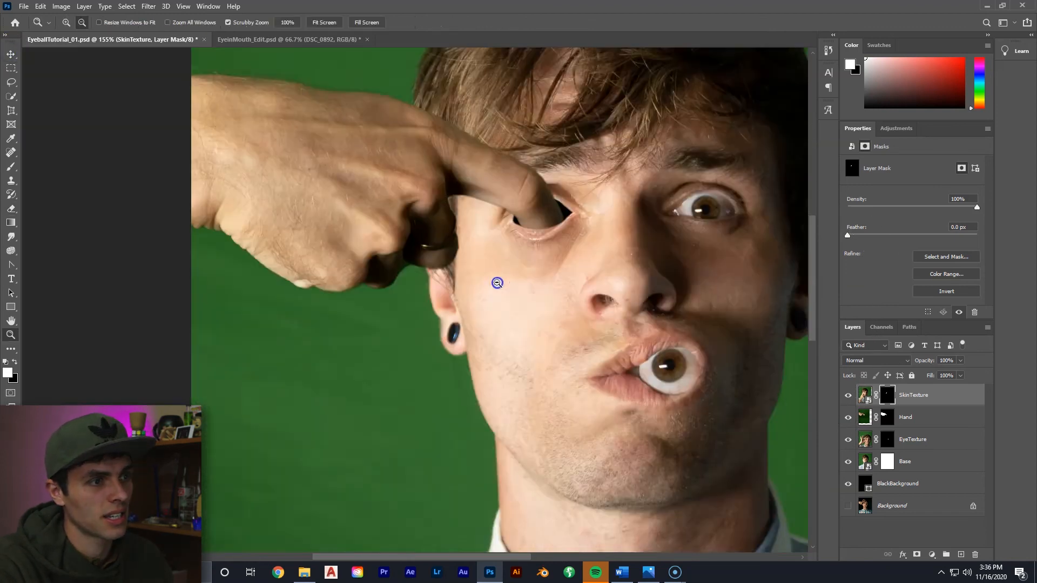
{"action": "left_click_drag", "start_coordinate": [379, 240], "coordinate": [431, 214]}
{"action": "left_click_drag", "start_coordinate": [425, 260], "coordinate": [480, 232]}
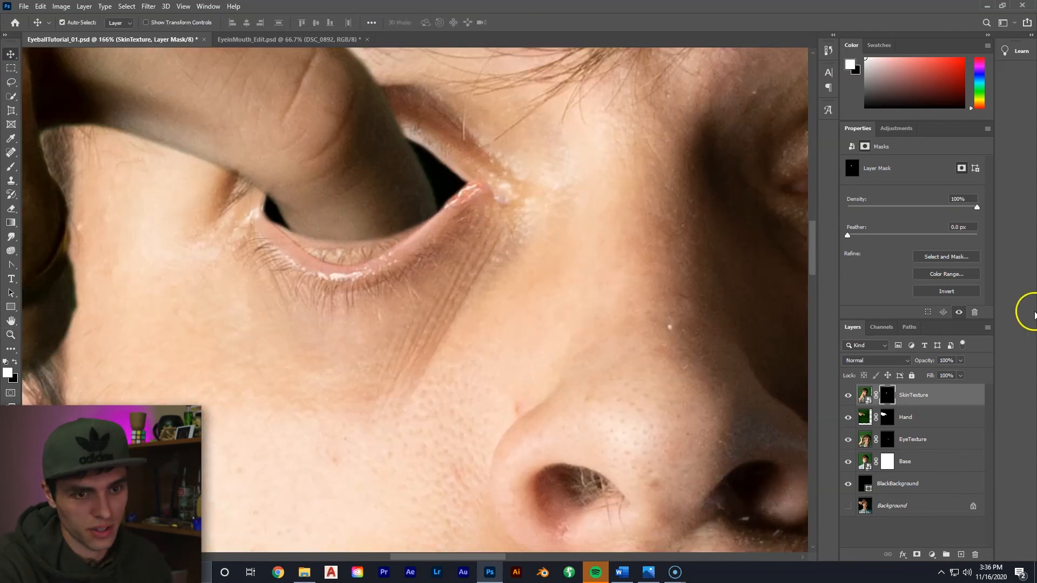
{"action": "left_click", "coordinate": [926, 461]}
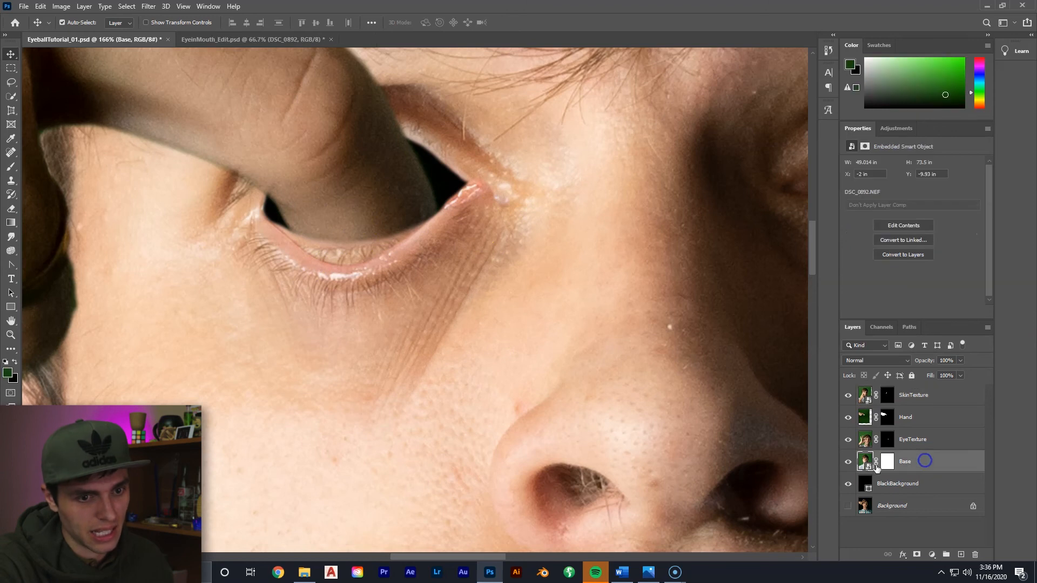
{"action": "left_click", "coordinate": [848, 420]}
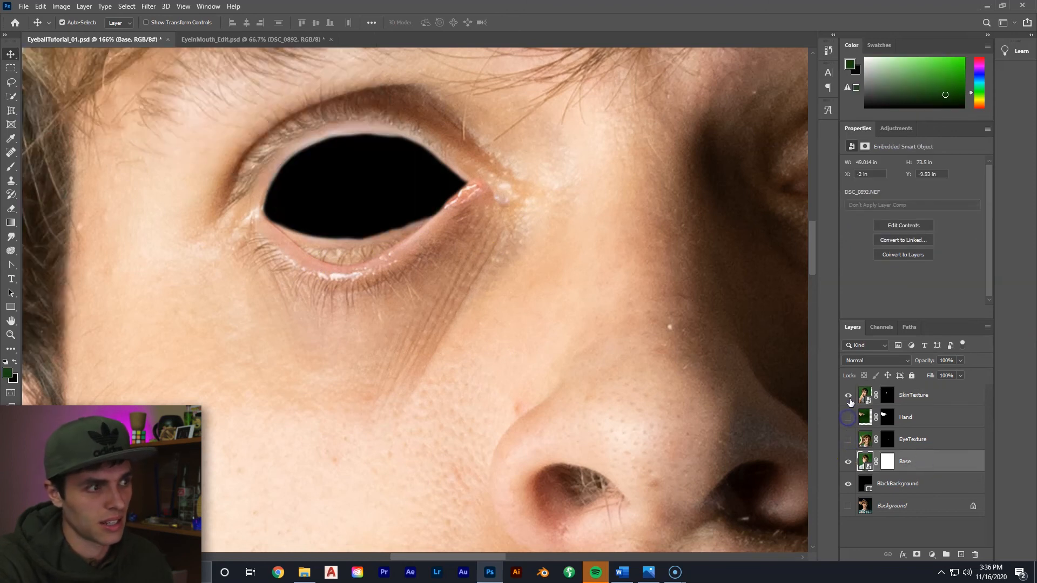
{"action": "left_click", "coordinate": [847, 395]}
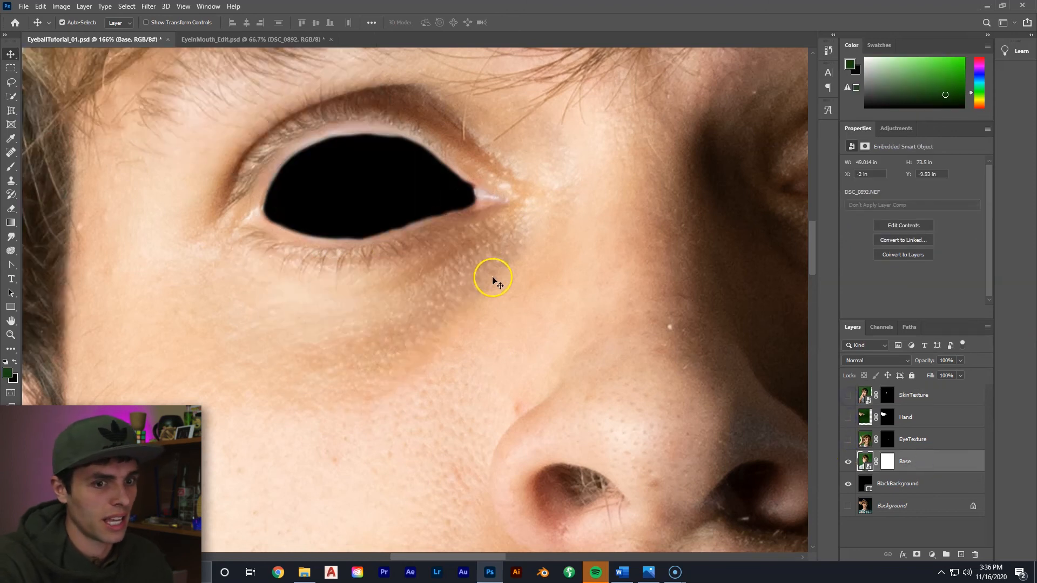
{"action": "left_click", "coordinate": [848, 395]}
{"action": "left_click", "coordinate": [848, 417]}
{"action": "left_click", "coordinate": [848, 439]}
Step: Rasterize the Base layer and erase its old lower lid between the fingertip and the new lid with a soft 130 px eraser
{"action": "left_click", "coordinate": [925, 460]}
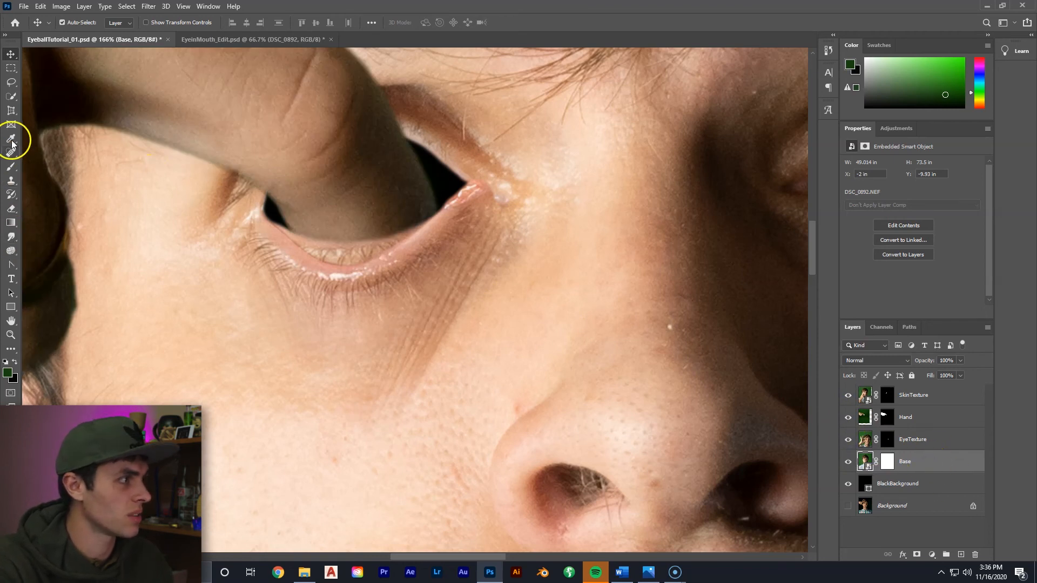
{"action": "left_click", "coordinate": [10, 209]}
{"action": "left_click", "coordinate": [340, 246]}
{"action": "left_click", "coordinate": [509, 219]}
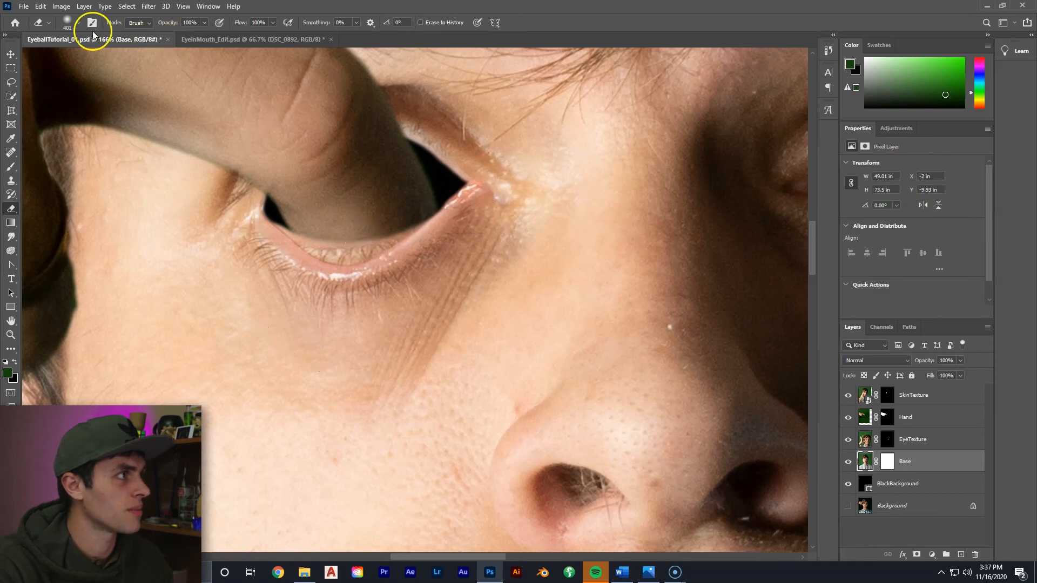
{"action": "left_click", "coordinate": [79, 23]}
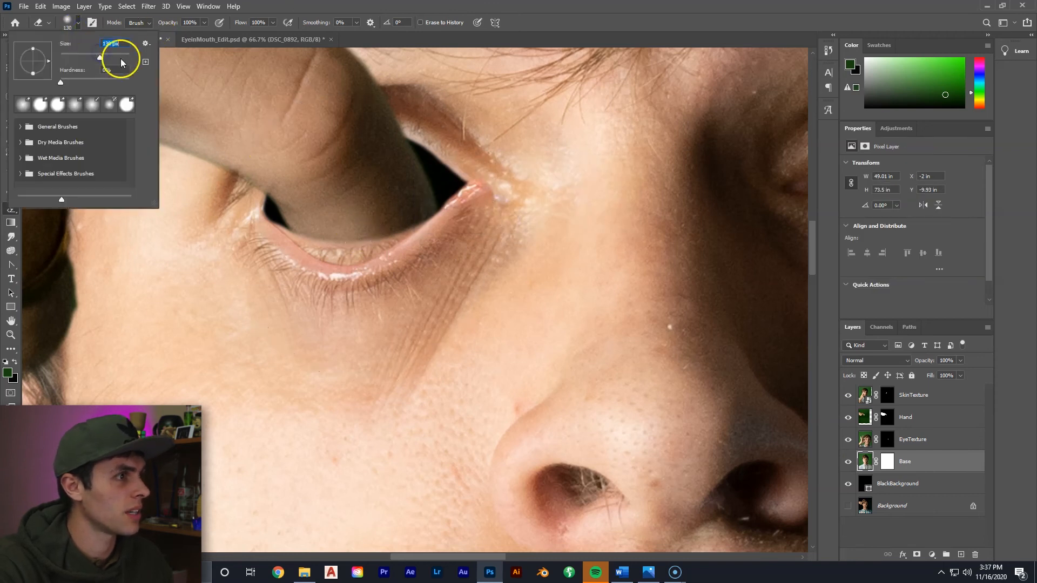
{"action": "mouse_move", "coordinate": [340, 239]}
{"action": "left_mouse_down"}
{"action": "mouse_move", "coordinate": [300, 220]}
{"action": "mouse_move", "coordinate": [313, 243]}
{"action": "mouse_move", "coordinate": [340, 243]}
{"action": "mouse_move", "coordinate": [354, 219]}
{"action": "mouse_move", "coordinate": [394, 220]}
{"action": "mouse_move", "coordinate": [347, 243]}
{"action": "mouse_move", "coordinate": [317, 234]}
{"action": "mouse_move", "coordinate": [409, 225]}
{"action": "mouse_move", "coordinate": [331, 240]}
{"action": "mouse_move", "coordinate": [348, 220]}
{"action": "mouse_move", "coordinate": [382, 231]}
{"action": "mouse_move", "coordinate": [394, 219]}
{"action": "mouse_move", "coordinate": [392, 230]}
{"action": "left_mouse_up"}
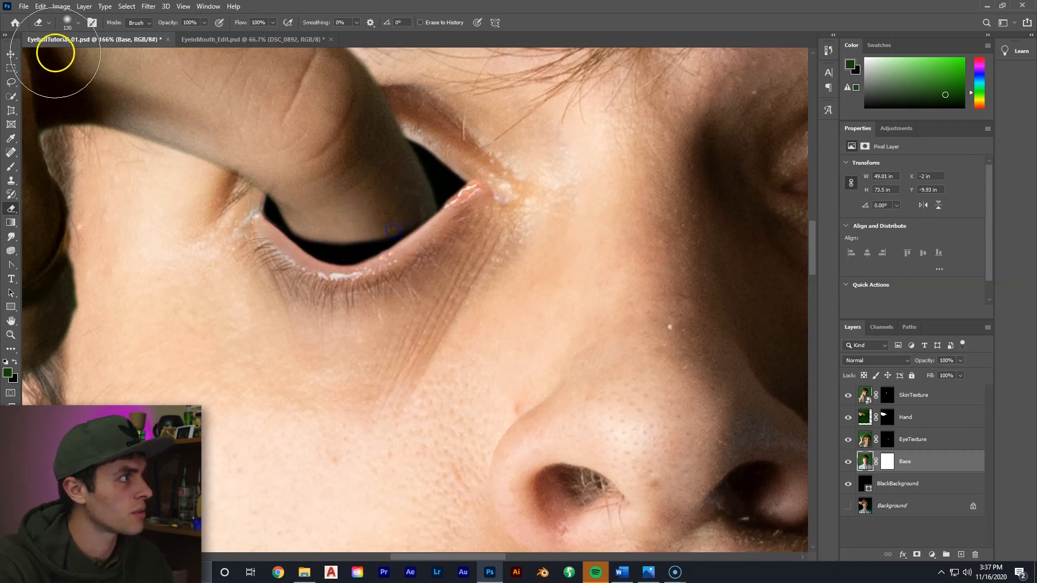
{"action": "left_click", "coordinate": [11, 54]}
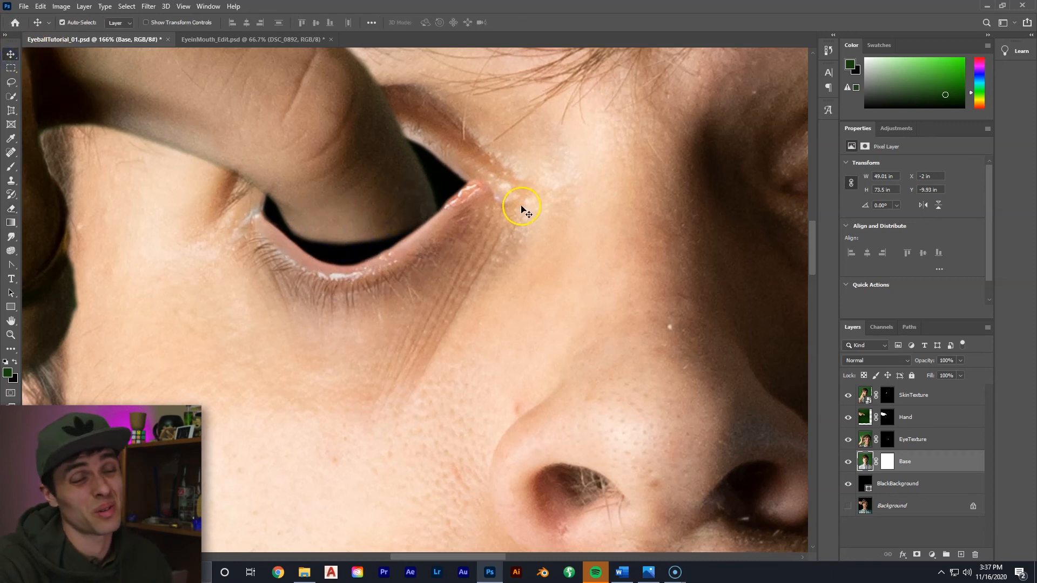
Step: Move the Hand layer straight down about 0.375 in so the fingertip meets the lower lid, and reselect the Base layer
{"action": "key", "text": "z"}
{"action": "left_click_drag", "start_coordinate": [510, 195], "coordinate": [427, 252]}
{"action": "left_click_drag", "start_coordinate": [365, 223], "coordinate": [401, 223]}
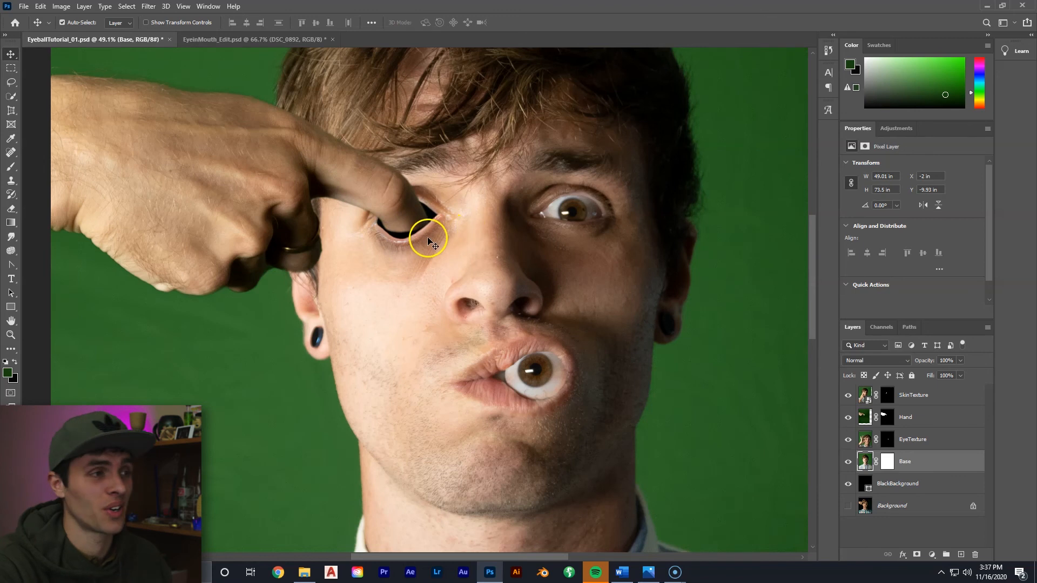
{"action": "key", "text": "z"}
{"action": "left_click_drag", "start_coordinate": [424, 190], "coordinate": [74, 70]}
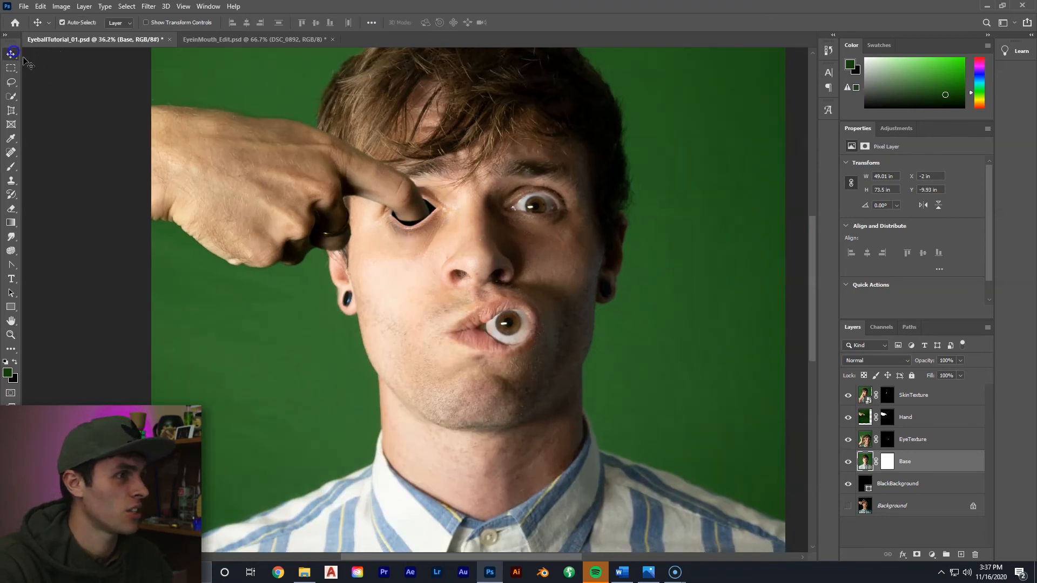
{"action": "left_click", "coordinate": [271, 169]}
{"action": "left_click_drag", "start_coordinate": [271, 169], "coordinate": [269, 173]}
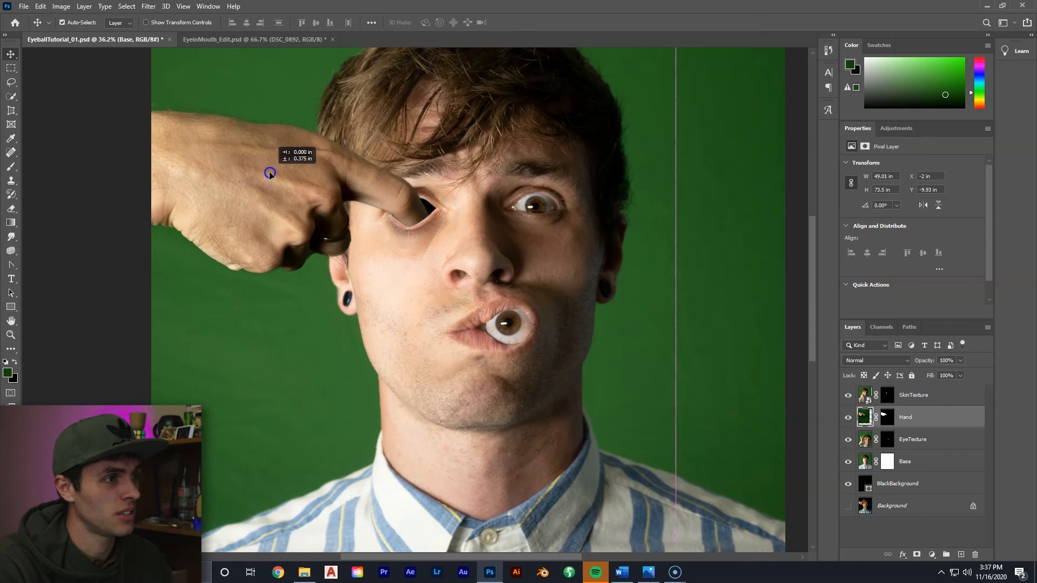
{"action": "left_click", "coordinate": [412, 110]}
{"action": "scroll", "coordinate": [463, 165], "scroll_direction": "down", "scroll_amount": 3}
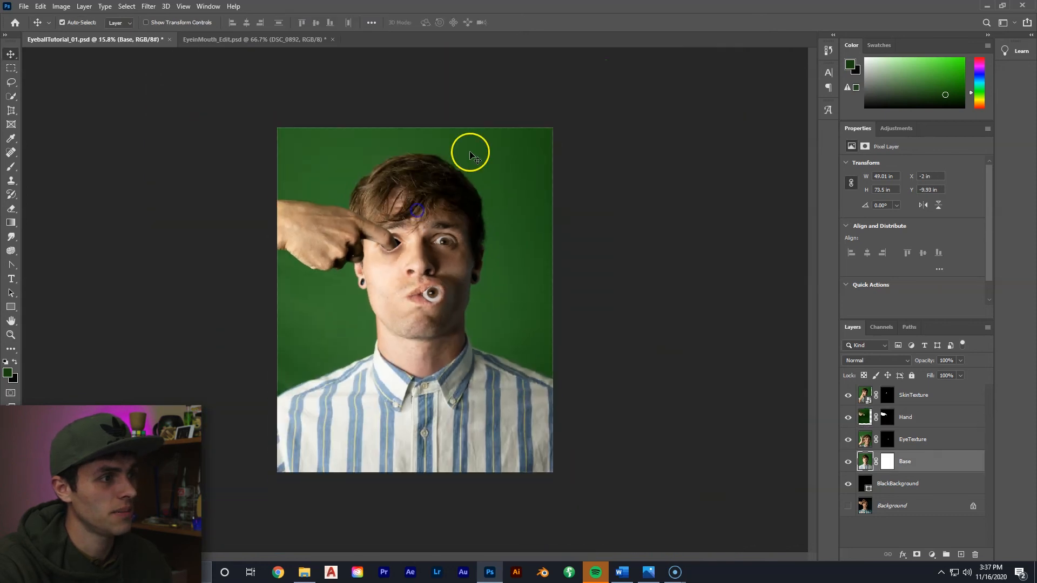
Step: Examine how the fingertip sits in the eye socket, both up close and across the whole portrait
{"action": "key", "text": "z"}
{"action": "left_click_drag", "start_coordinate": [391, 237], "coordinate": [491, 176]}
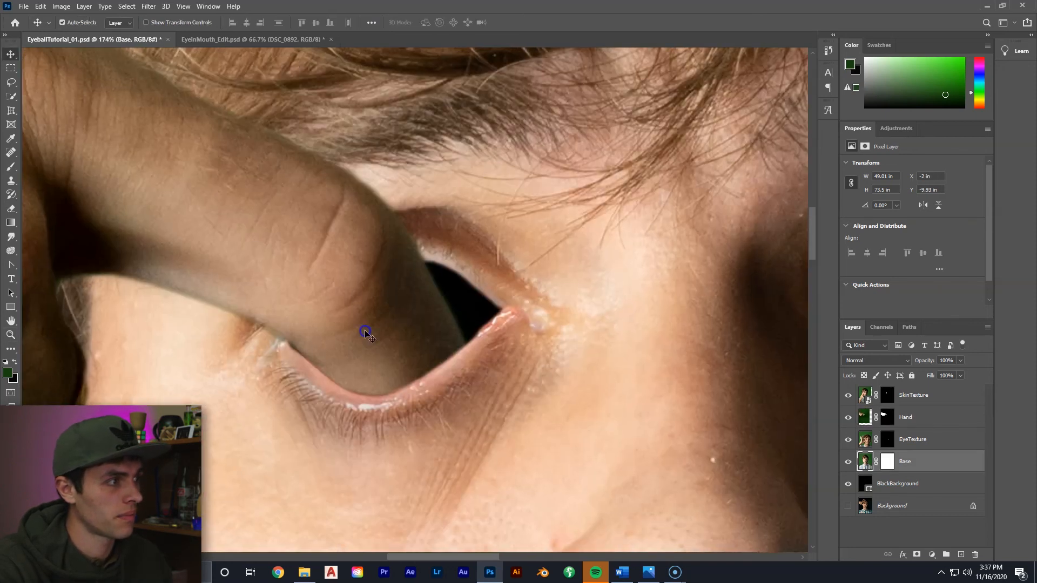
{"action": "left_click_drag", "start_coordinate": [216, 221], "coordinate": [216, 222]}
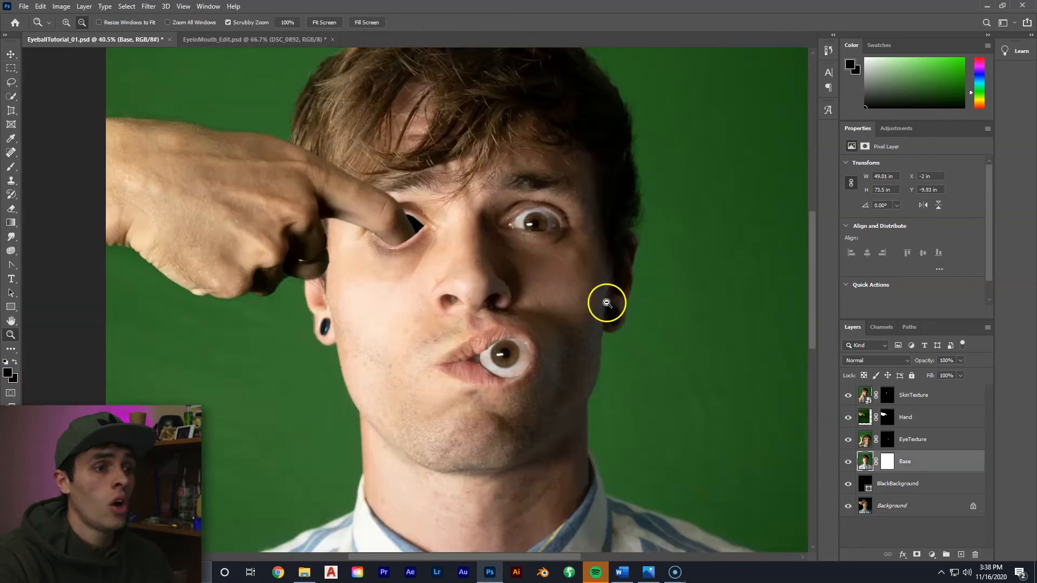
{"action": "left_click_drag", "start_coordinate": [606, 306], "coordinate": [558, 312]}
{"action": "key", "text": "b"}
{"action": "key", "text": "z"}
{"action": "left_click_drag", "start_coordinate": [407, 226], "coordinate": [412, 203]}
{"action": "key", "text": "b"}
{"action": "key", "text": "z"}
{"action": "left_click_drag", "start_coordinate": [430, 278], "coordinate": [434, 311]}
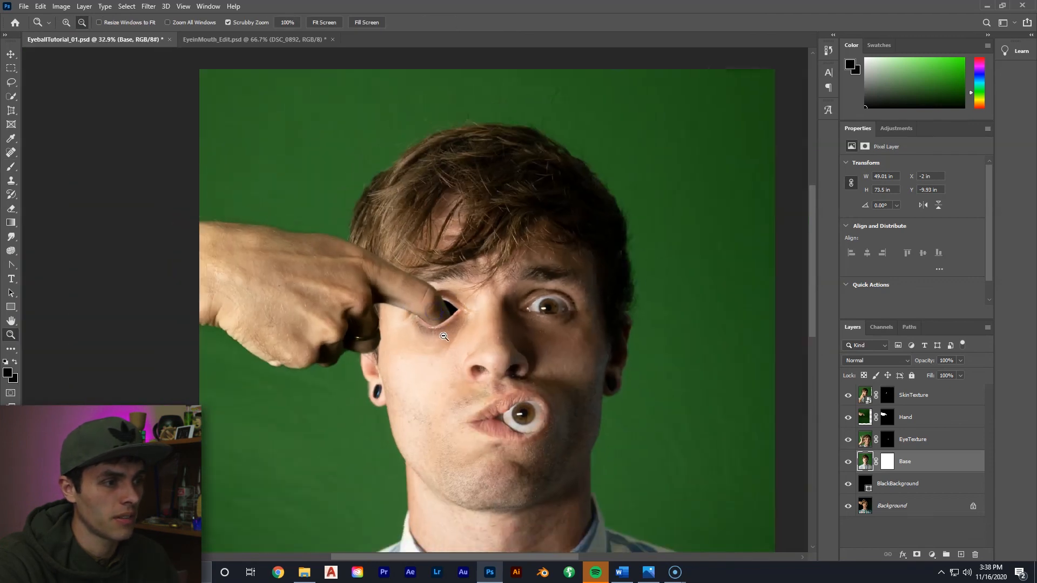
Step: Set up a soft brush with 0% hardness and 20% opacity for painting shadows on the Base layer
{"action": "left_click", "coordinate": [430, 276]}
{"action": "left_click", "coordinate": [10, 163]}
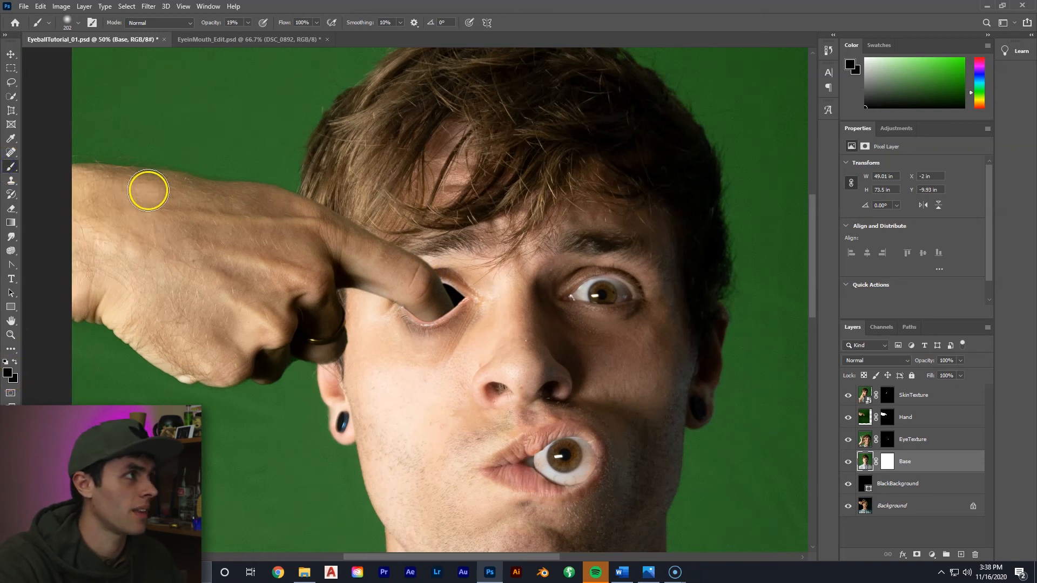
{"action": "left_click", "coordinate": [79, 23]}
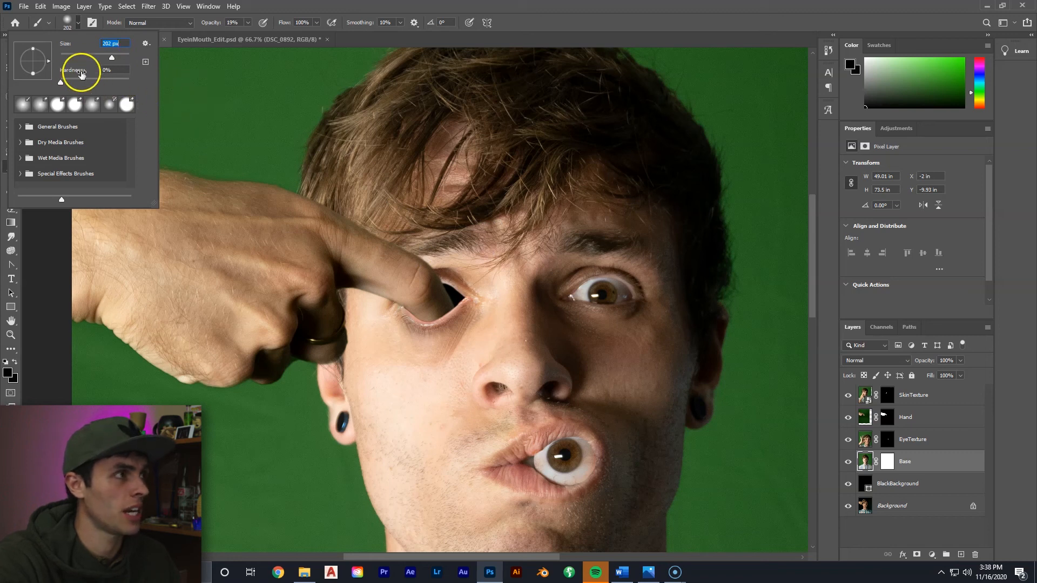
{"action": "left_click", "coordinate": [248, 23]}
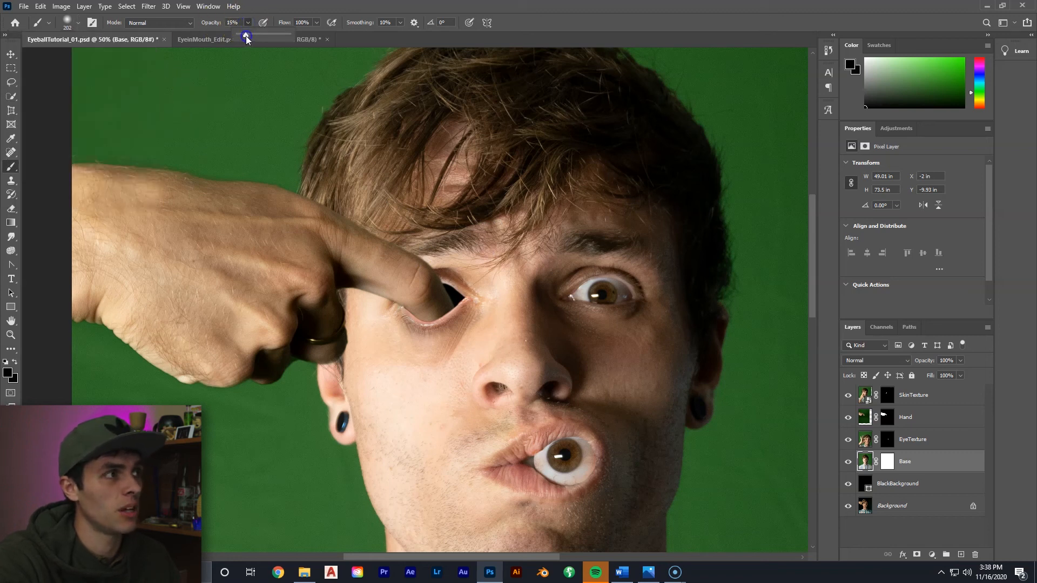
{"action": "left_click", "coordinate": [200, 28]}
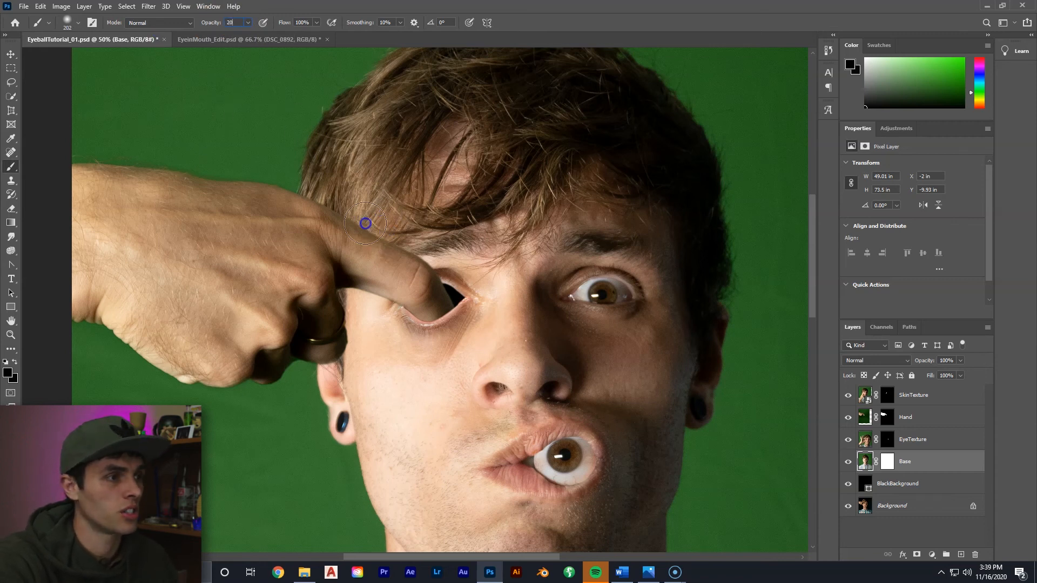
{"action": "key", "text": "Return"}
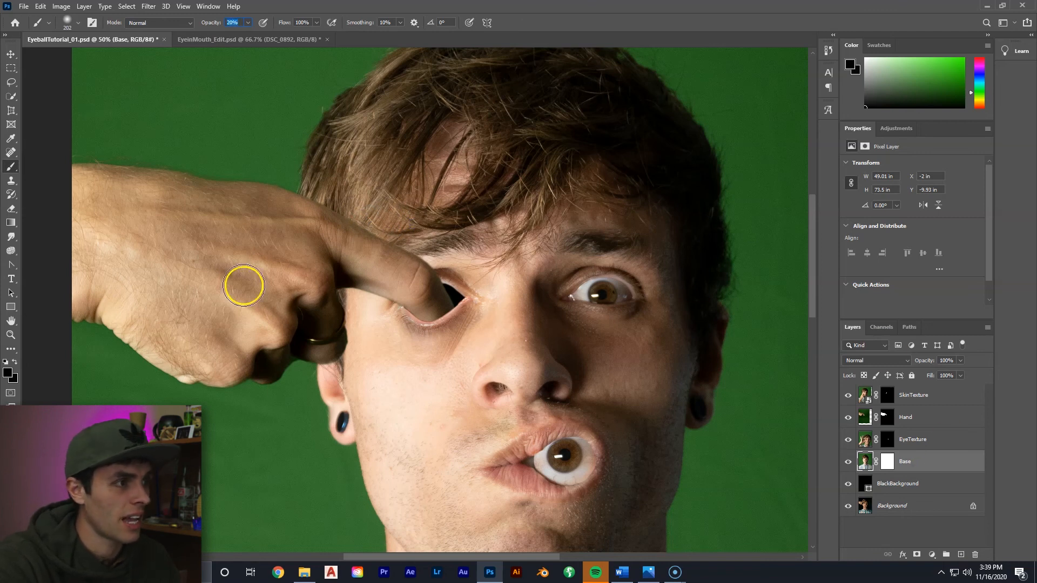
Step: Paint soft black shadows on the Base layer along the pointing finger's upper edge and around the emptied eye socket
{"action": "left_click_drag", "start_coordinate": [324, 204], "coordinate": [429, 265]}
{"action": "mouse_move", "coordinate": [326, 192]}
{"action": "left_mouse_down"}
{"action": "mouse_move", "coordinate": [422, 262]}
{"action": "mouse_move", "coordinate": [331, 204]}
{"action": "mouse_move", "coordinate": [406, 243]}
{"action": "left_mouse_up"}
{"action": "mouse_move", "coordinate": [368, 209]}
{"action": "left_mouse_down"}
{"action": "mouse_move", "coordinate": [444, 304]}
{"action": "mouse_move", "coordinate": [346, 200]}
{"action": "mouse_move", "coordinate": [317, 200]}
{"action": "mouse_move", "coordinate": [336, 218]}
{"action": "mouse_move", "coordinate": [328, 185]}
{"action": "left_mouse_up"}
{"action": "left_click_drag", "start_coordinate": [419, 275], "coordinate": [442, 303]}
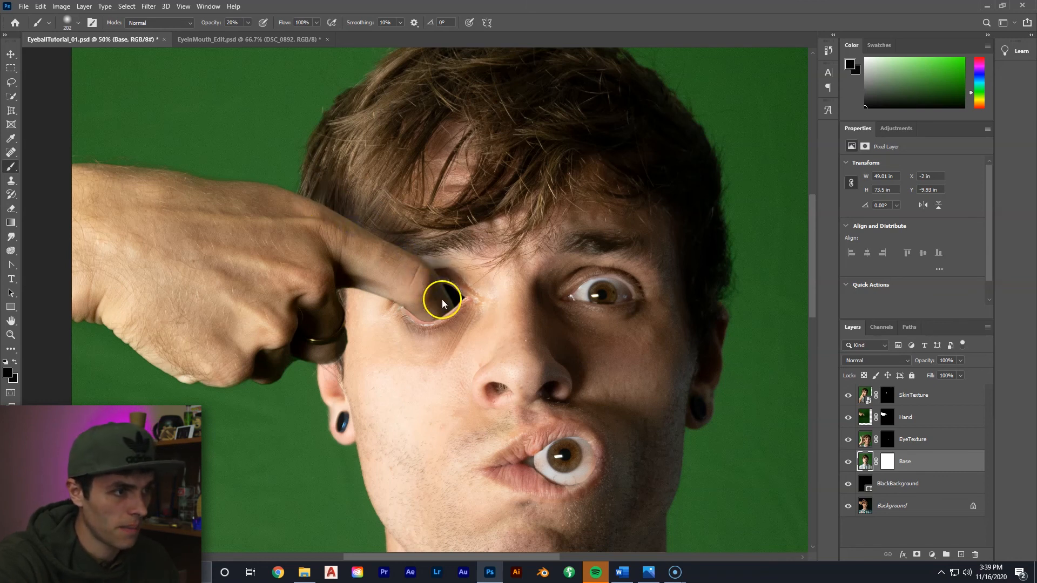
{"action": "mouse_move", "coordinate": [421, 265]}
{"action": "left_mouse_down"}
{"action": "mouse_move", "coordinate": [435, 288]}
{"action": "mouse_move", "coordinate": [419, 262]}
{"action": "mouse_move", "coordinate": [439, 307]}
{"action": "mouse_move", "coordinate": [387, 247]}
{"action": "mouse_move", "coordinate": [438, 291]}
{"action": "mouse_move", "coordinate": [425, 271]}
{"action": "mouse_move", "coordinate": [609, 359]}
{"action": "mouse_move", "coordinate": [596, 383]}
{"action": "mouse_move", "coordinate": [520, 324]}
{"action": "mouse_move", "coordinate": [609, 311]}
{"action": "mouse_move", "coordinate": [600, 362]}
{"action": "mouse_move", "coordinate": [569, 346]}
{"action": "mouse_move", "coordinate": [554, 278]}
{"action": "mouse_move", "coordinate": [590, 397]}
{"action": "mouse_move", "coordinate": [643, 415]}
{"action": "mouse_move", "coordinate": [605, 406]}
{"action": "mouse_move", "coordinate": [666, 376]}
{"action": "mouse_move", "coordinate": [594, 424]}
{"action": "mouse_move", "coordinate": [548, 412]}
{"action": "mouse_move", "coordinate": [733, 252]}
{"action": "mouse_move", "coordinate": [404, 254]}
{"action": "mouse_move", "coordinate": [341, 314]}
{"action": "mouse_move", "coordinate": [406, 348]}
{"action": "mouse_move", "coordinate": [396, 325]}
{"action": "mouse_move", "coordinate": [438, 291]}
{"action": "mouse_move", "coordinate": [466, 307]}
{"action": "mouse_move", "coordinate": [379, 316]}
{"action": "mouse_move", "coordinate": [432, 303]}
{"action": "left_mouse_up"}
{"action": "key", "text": "ctrl+z"}
{"action": "mouse_move", "coordinate": [364, 243]}
{"action": "left_mouse_down"}
{"action": "mouse_move", "coordinate": [519, 298]}
{"action": "mouse_move", "coordinate": [573, 298]}
{"action": "left_mouse_up"}
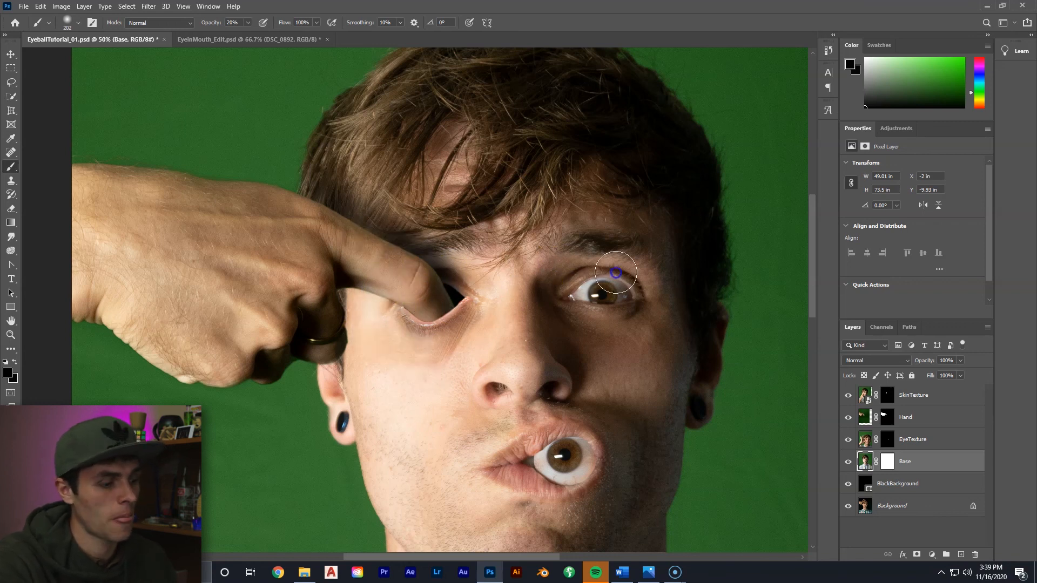
Step: Shade the edges of the eyeball in the mouth on the EyeTexture layer with a soft black 100 px brush
{"action": "key", "text": "z"}
{"action": "mouse_move", "coordinate": [537, 235]}
{"action": "left_mouse_down"}
{"action": "mouse_move", "coordinate": [486, 269]}
{"action": "mouse_move", "coordinate": [504, 273]}
{"action": "left_mouse_up"}
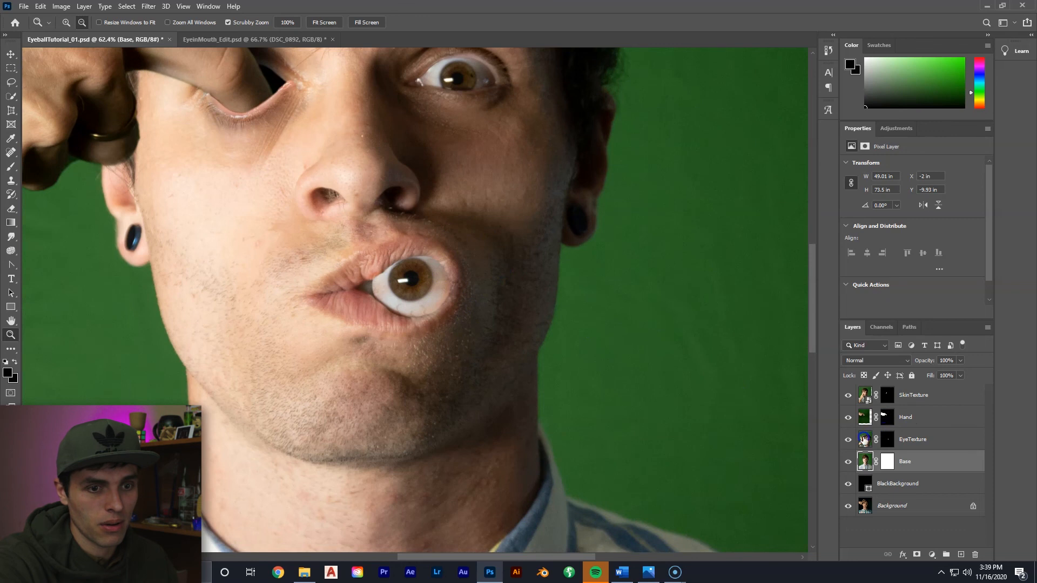
{"action": "left_click", "coordinate": [865, 441]}
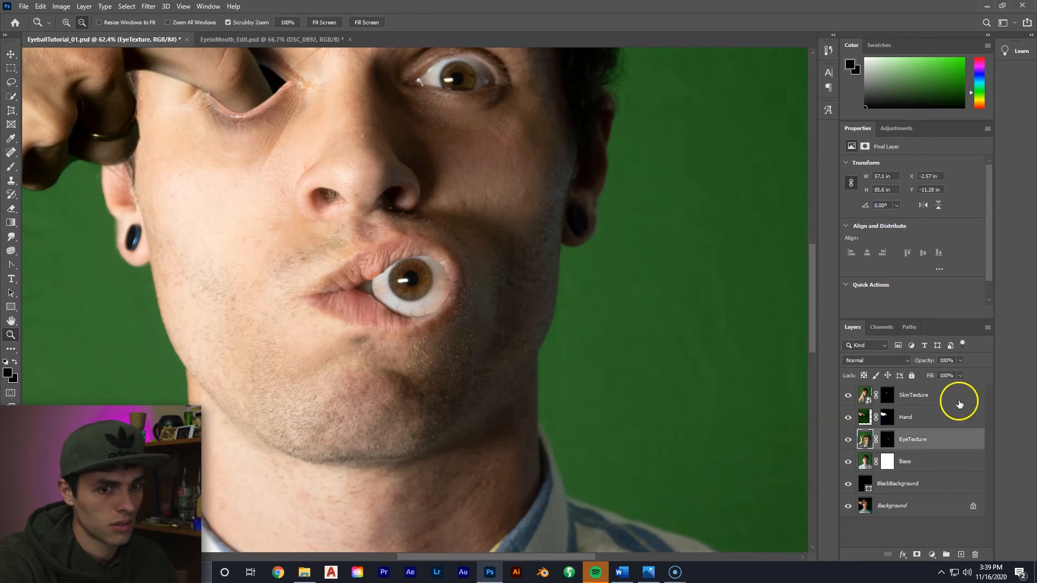
{"action": "left_click", "coordinate": [927, 426]}
{"action": "left_click", "coordinate": [932, 445]}
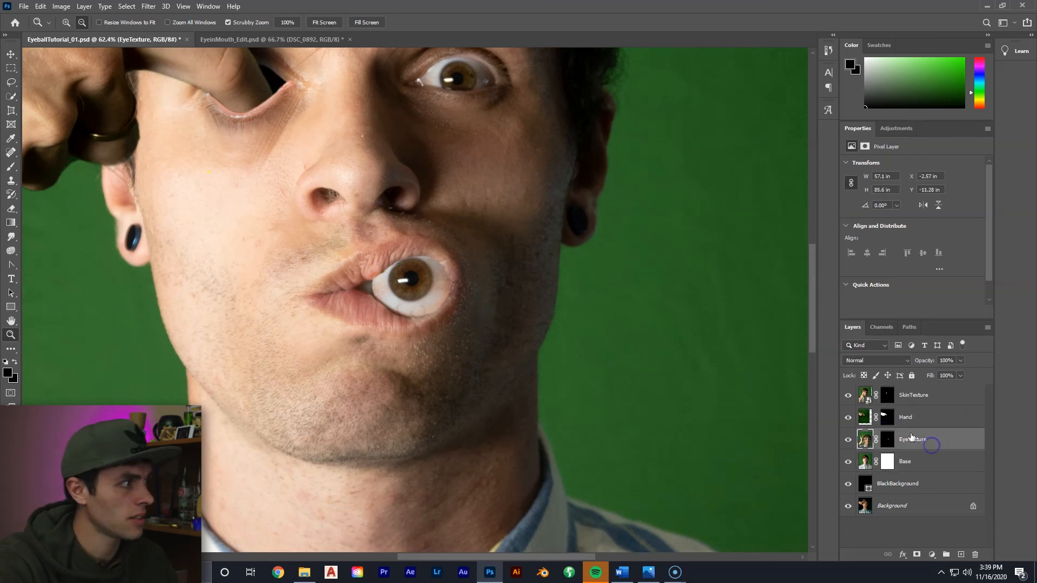
{"action": "left_click", "coordinate": [10, 166]}
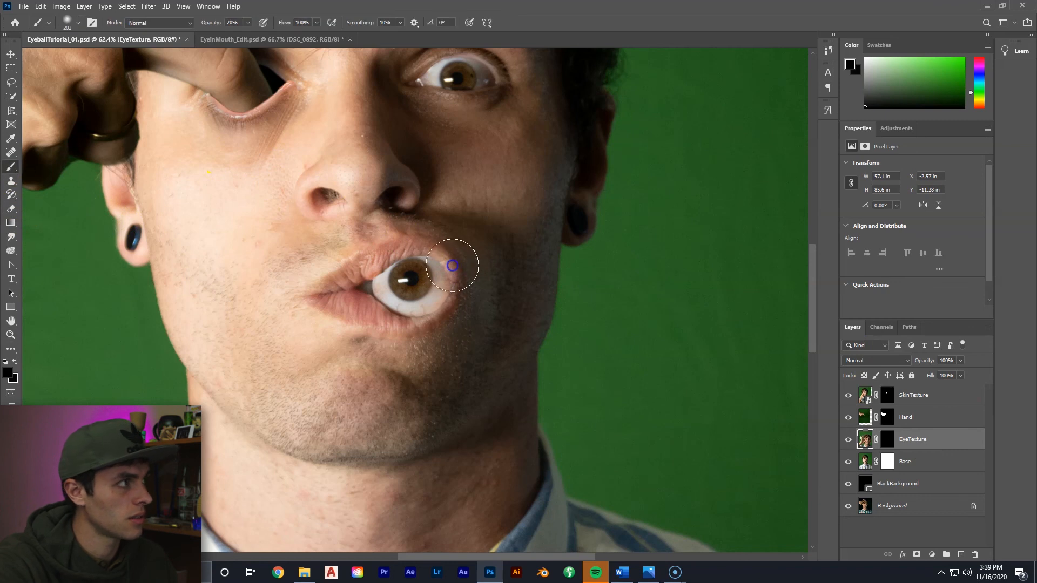
{"action": "left_click", "coordinate": [79, 26]}
{"action": "left_click_drag", "start_coordinate": [104, 55], "coordinate": [98, 56]}
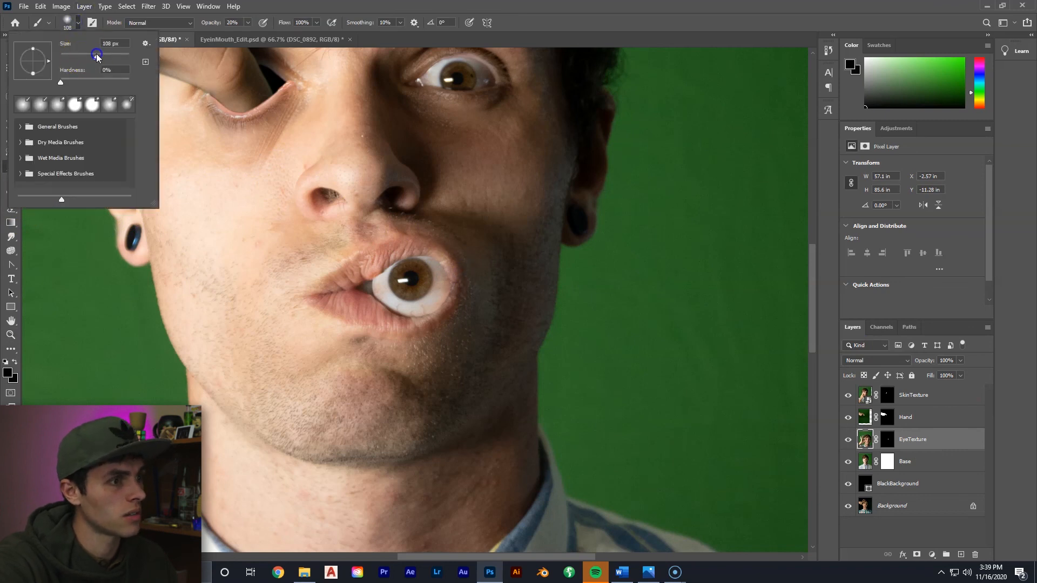
{"action": "mouse_move", "coordinate": [441, 265]}
{"action": "left_mouse_down"}
{"action": "mouse_move", "coordinate": [444, 314]}
{"action": "mouse_move", "coordinate": [411, 335]}
{"action": "mouse_move", "coordinate": [427, 327]}
{"action": "mouse_move", "coordinate": [383, 325]}
{"action": "mouse_move", "coordinate": [379, 311]}
{"action": "mouse_move", "coordinate": [411, 326]}
{"action": "mouse_move", "coordinate": [398, 322]}
{"action": "mouse_move", "coordinate": [444, 272]}
{"action": "mouse_move", "coordinate": [430, 248]}
{"action": "mouse_move", "coordinate": [452, 289]}
{"action": "left_mouse_up"}
{"action": "mouse_move", "coordinate": [423, 339]}
{"action": "left_mouse_down"}
{"action": "mouse_move", "coordinate": [446, 304]}
{"action": "mouse_move", "coordinate": [431, 252]}
{"action": "mouse_move", "coordinate": [440, 297]}
{"action": "mouse_move", "coordinate": [381, 352]}
{"action": "left_mouse_up"}
{"action": "mouse_move", "coordinate": [447, 267]}
{"action": "left_mouse_down"}
{"action": "mouse_move", "coordinate": [413, 245]}
{"action": "mouse_move", "coordinate": [371, 261]}
{"action": "mouse_move", "coordinate": [414, 247]}
{"action": "mouse_move", "coordinate": [449, 254]}
{"action": "mouse_move", "coordinate": [420, 326]}
{"action": "left_mouse_up"}
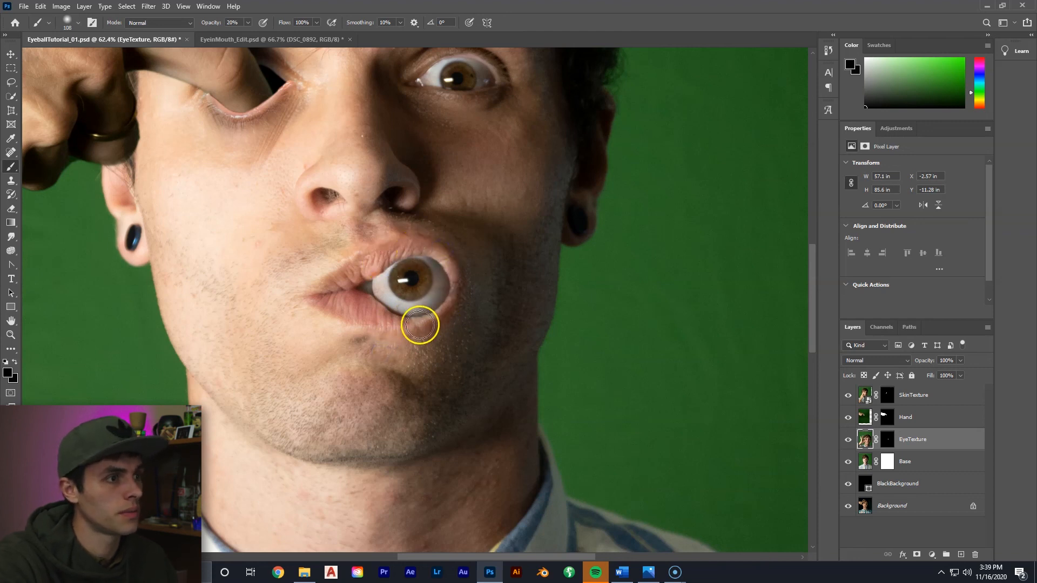
Step: Paint broad soft shadows around the finger and hand on the Base layer with a 369 px brush
{"action": "scroll", "coordinate": [483, 211], "scroll_direction": "down", "scroll_amount": 8}
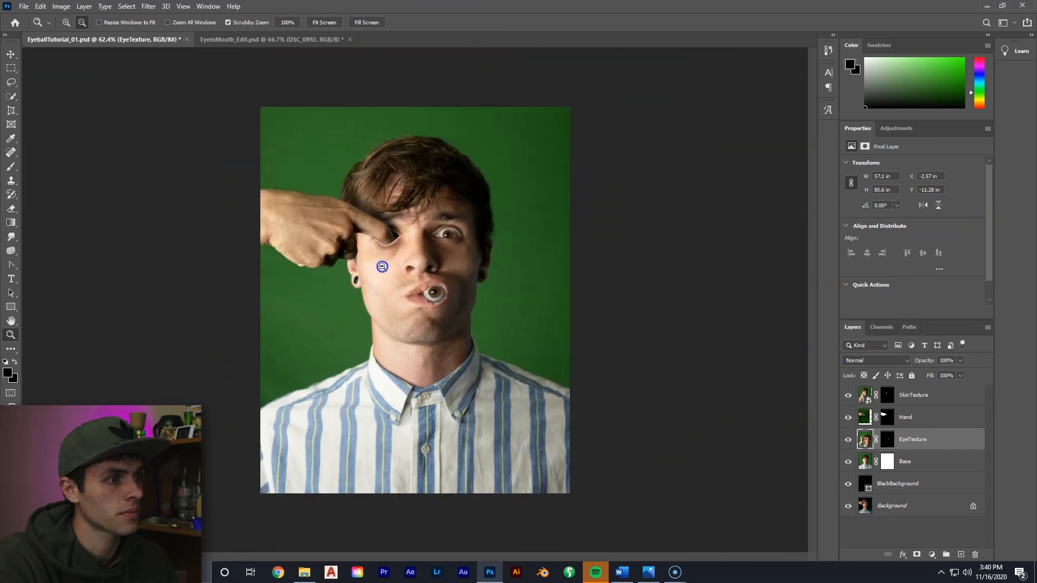
{"action": "key", "text": "z"}
{"action": "left_click_drag", "start_coordinate": [418, 240], "coordinate": [395, 237]}
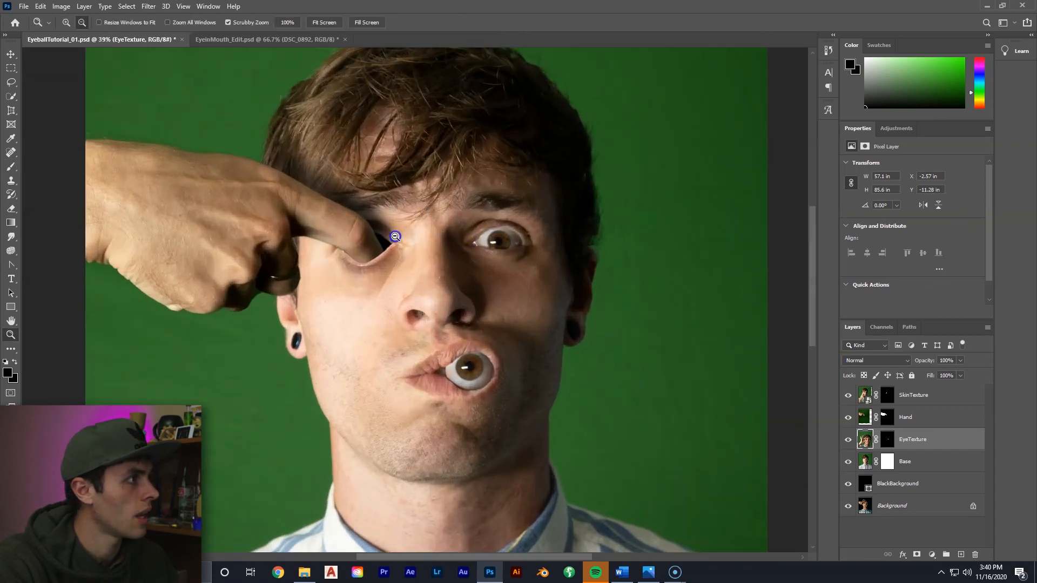
{"action": "key", "text": "b"}
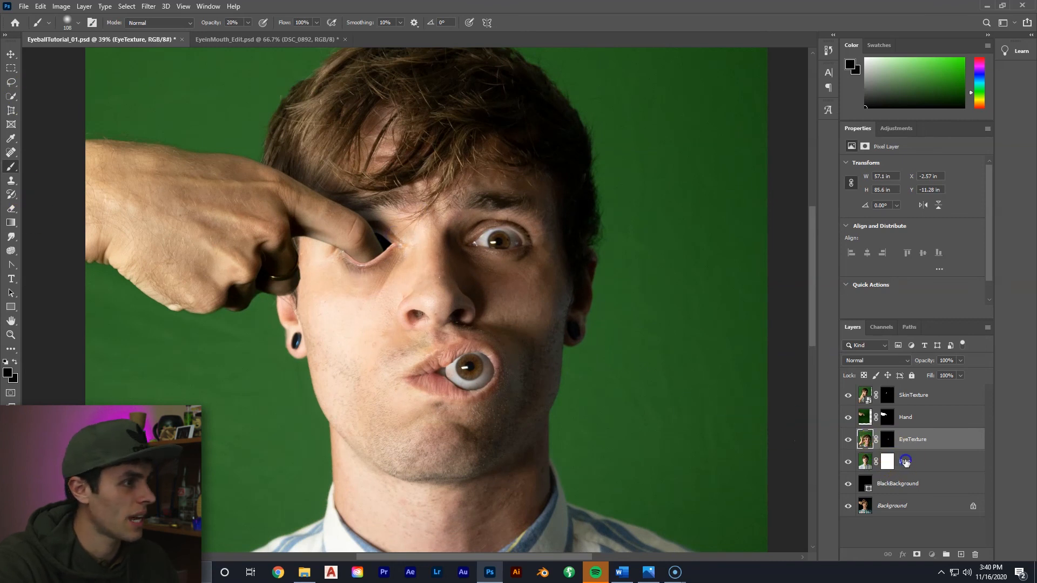
{"action": "left_click", "coordinate": [906, 461]}
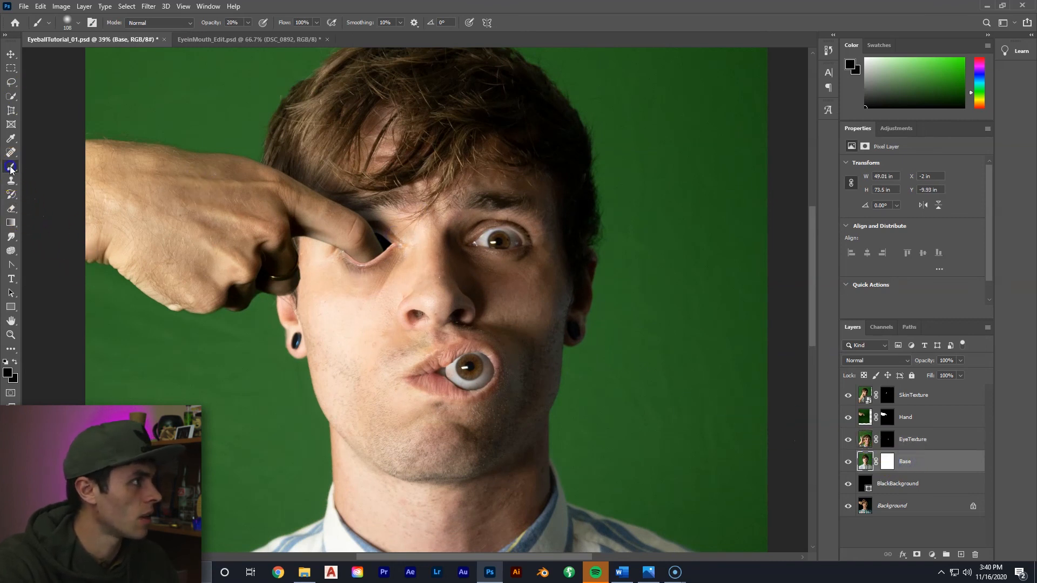
{"action": "left_click", "coordinate": [78, 24]}
{"action": "left_click_drag", "start_coordinate": [85, 56], "coordinate": [118, 56]}
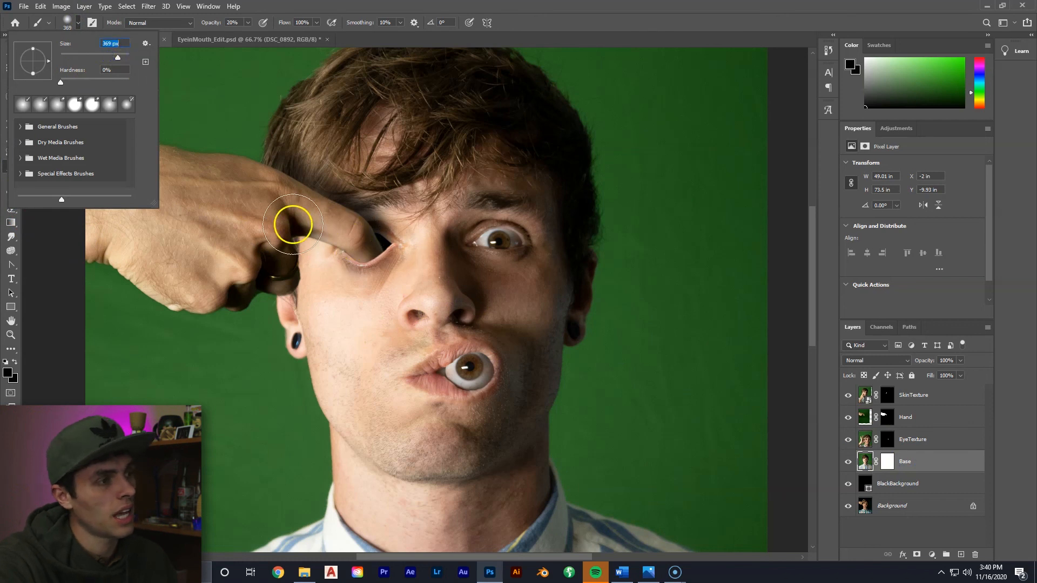
{"action": "left_click", "coordinate": [304, 238]}
{"action": "mouse_move", "coordinate": [281, 250]}
{"action": "left_mouse_down"}
{"action": "mouse_move", "coordinate": [306, 265]}
{"action": "mouse_move", "coordinate": [297, 234]}
{"action": "mouse_move", "coordinate": [318, 236]}
{"action": "mouse_move", "coordinate": [296, 209]}
{"action": "mouse_move", "coordinate": [318, 201]}
{"action": "mouse_move", "coordinate": [274, 252]}
{"action": "left_mouse_up"}
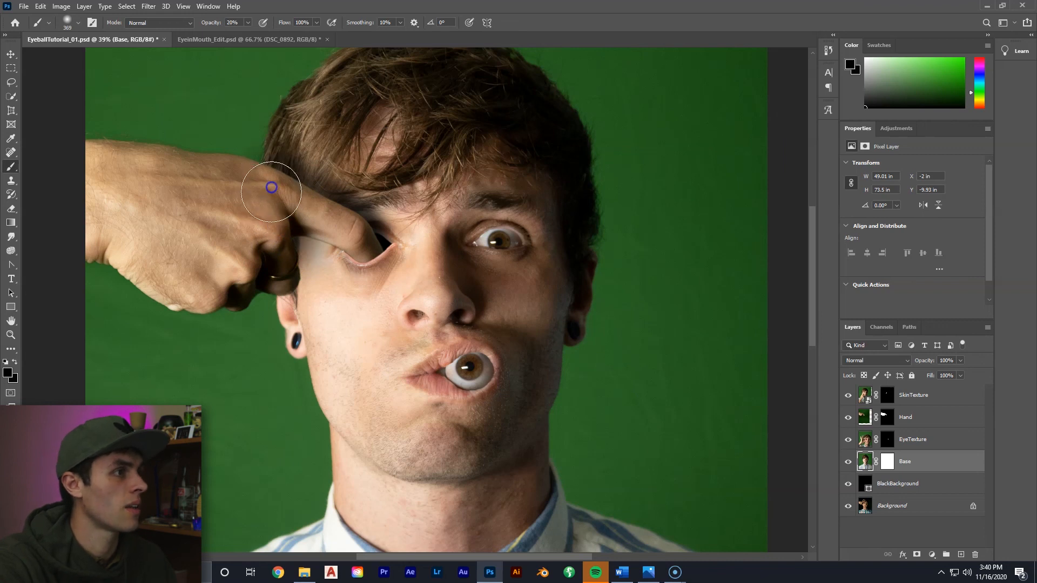
{"action": "left_click_drag", "start_coordinate": [256, 168], "coordinate": [254, 166]}
Step: Hide all layers above Background to compare with the finished dark portrait, and show the Base, EyeTexture, Hand and SkinTexture layers again
{"action": "left_click", "coordinate": [11, 55]}
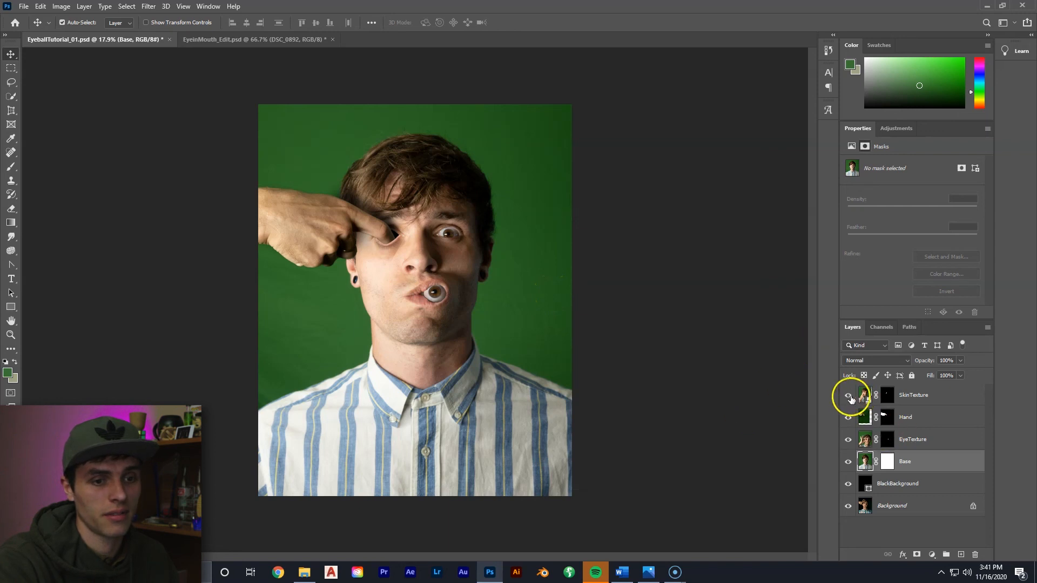
{"action": "left_click", "coordinate": [846, 483]}
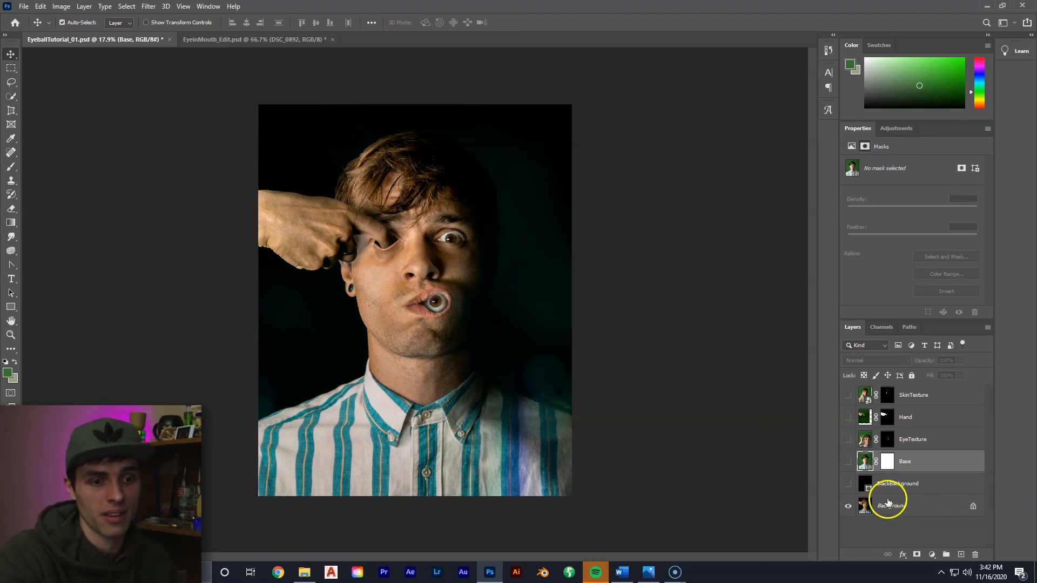
{"action": "left_click", "coordinate": [847, 484]}
{"action": "left_click", "coordinate": [848, 485]}
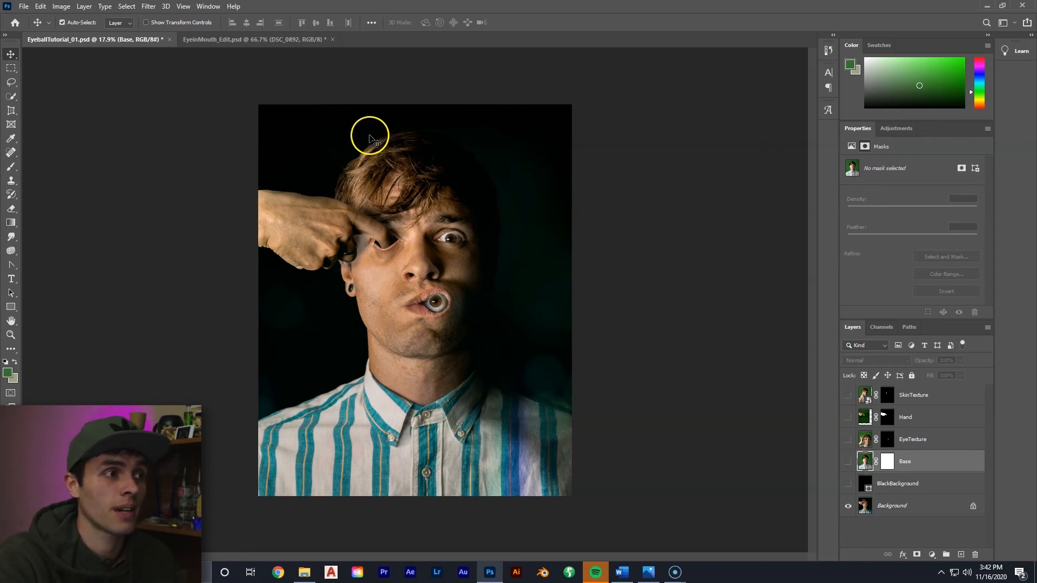
{"action": "key", "text": "z"}
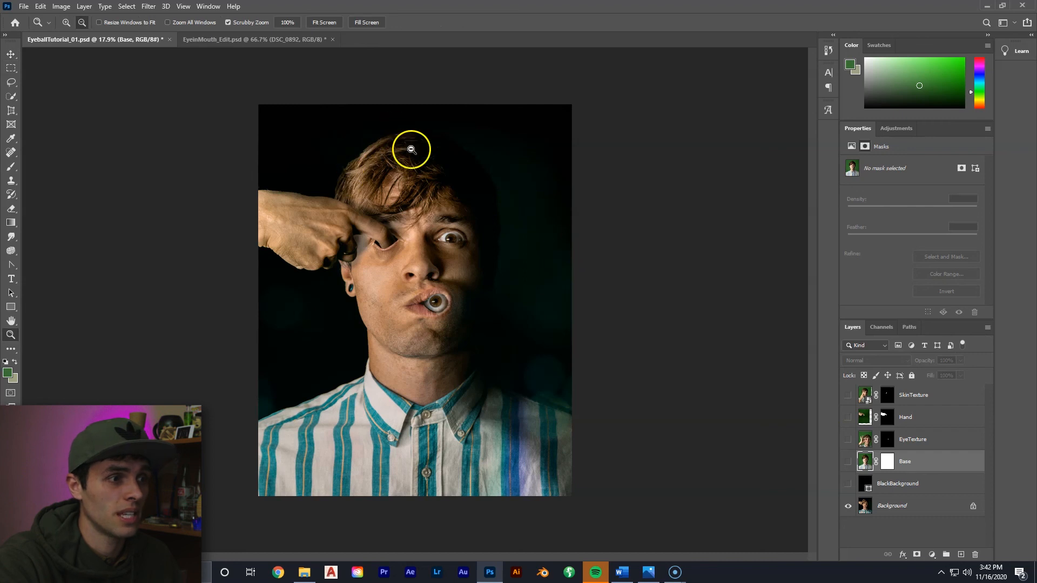
{"action": "key", "text": "v"}
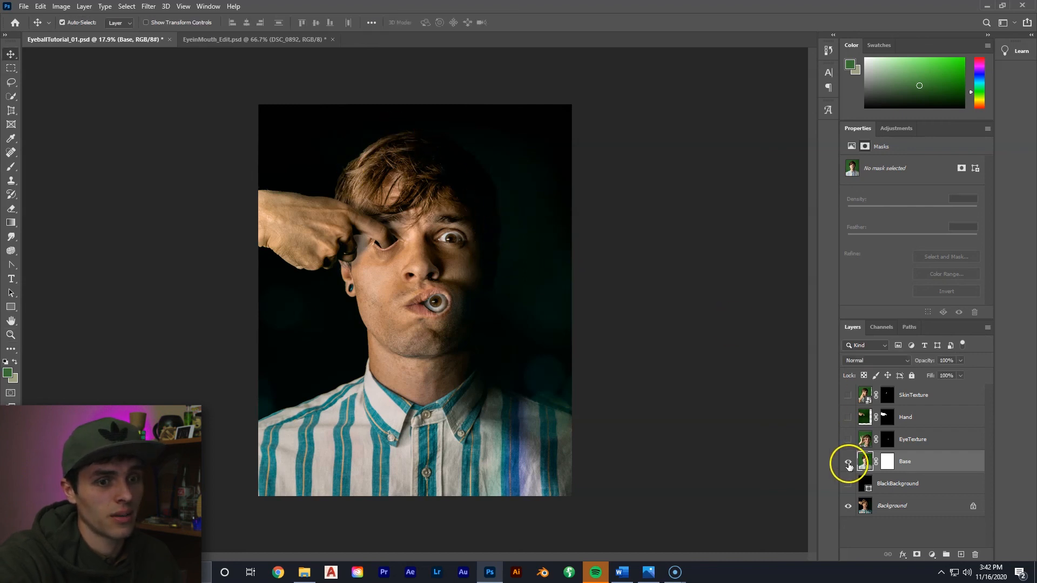
{"action": "left_click", "coordinate": [848, 462]}
{"action": "left_click", "coordinate": [847, 396]}
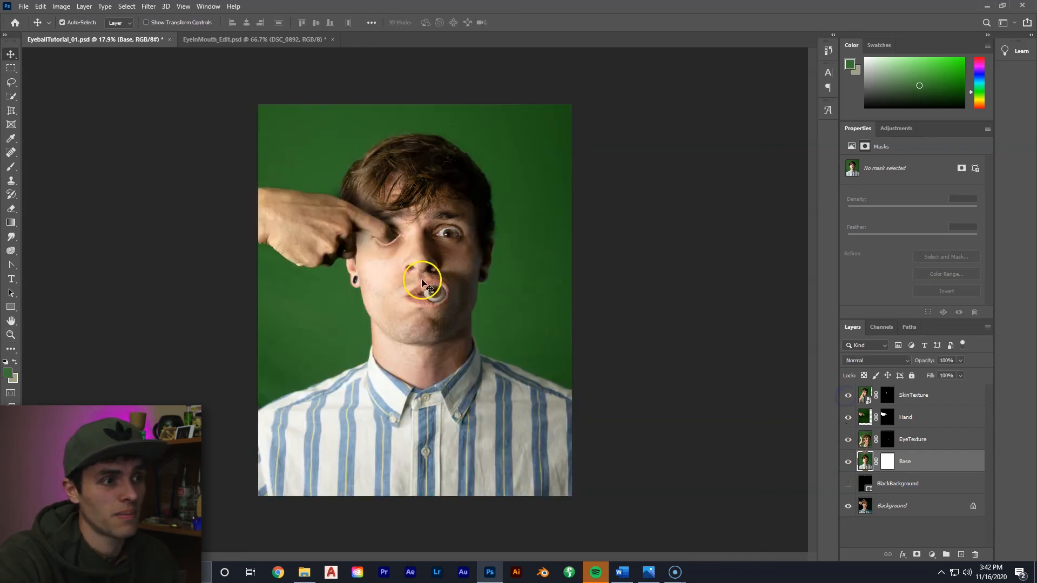
Step: Examine the shaded hand, eye socket and mouth of the composite, both up close and across the whole portrait
{"action": "key", "text": "z"}
{"action": "left_click_drag", "start_coordinate": [494, 222], "coordinate": [534, 224]}
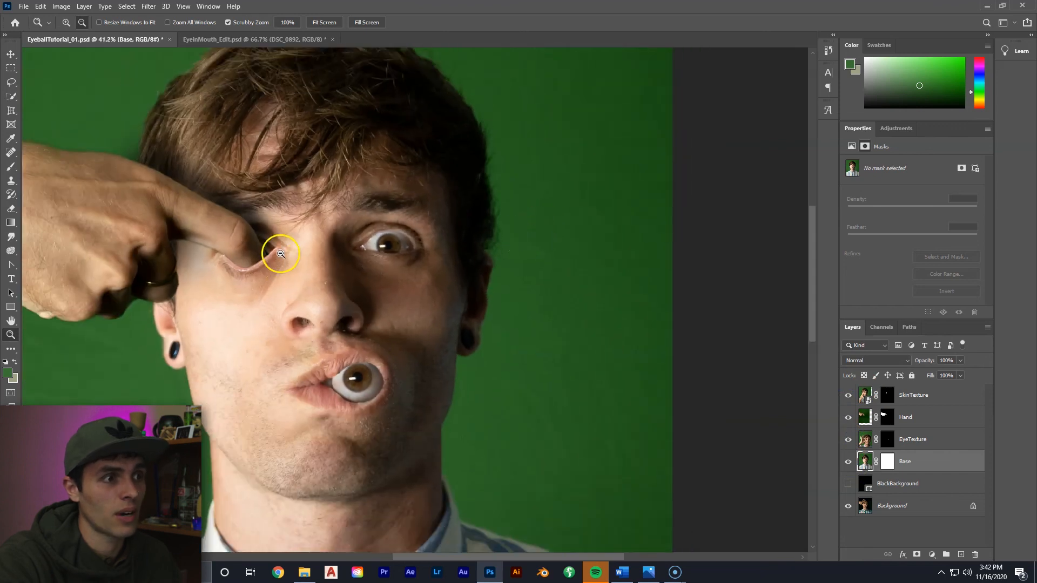
{"action": "left_click", "coordinate": [425, 232], "text": "alt"}
{"action": "key", "text": "v"}
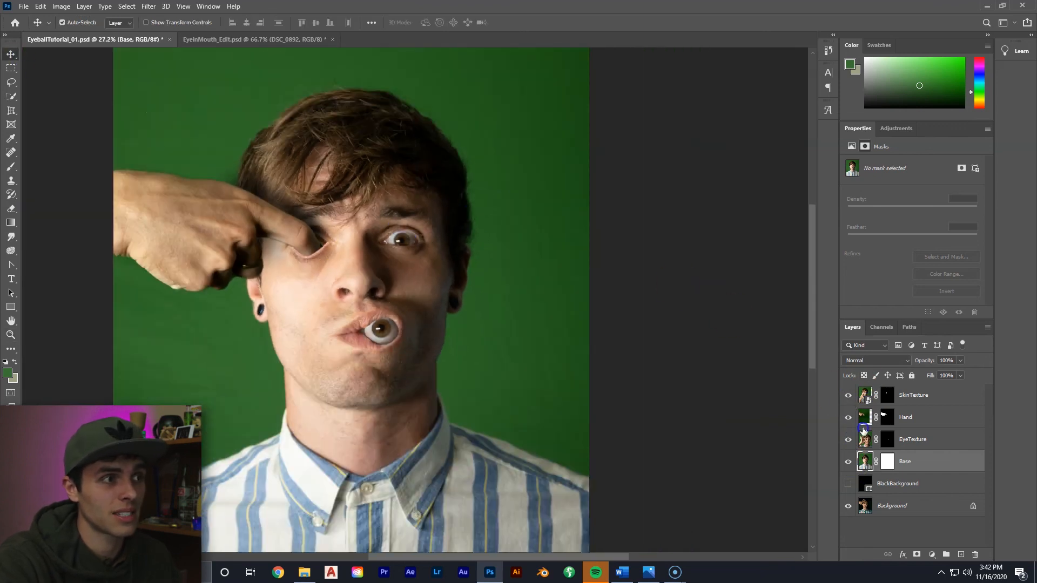
{"action": "key", "text": "z"}
{"action": "left_click_drag", "start_coordinate": [235, 197], "coordinate": [414, 245]}
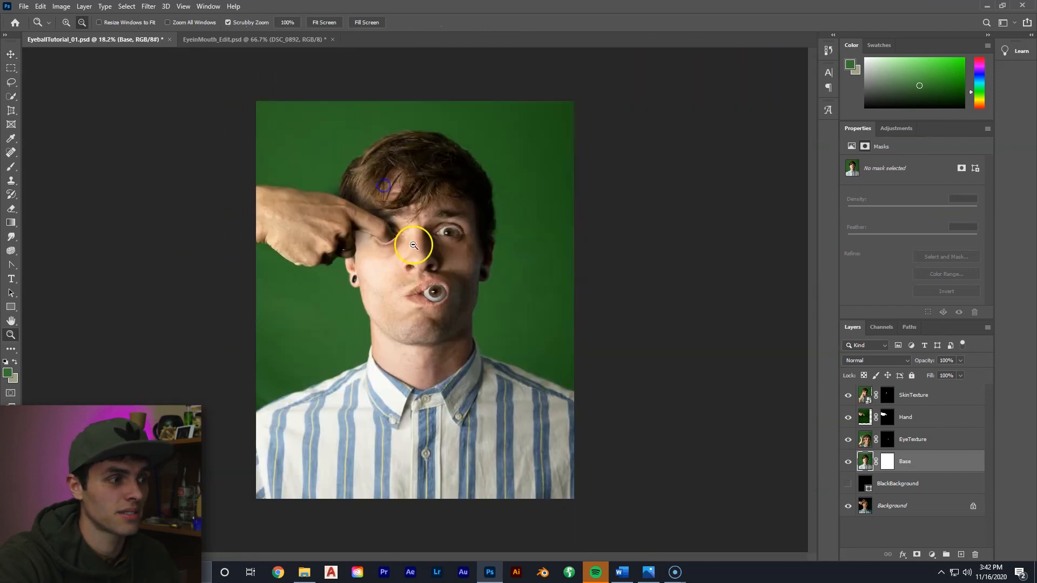
{"action": "left_click_drag", "start_coordinate": [316, 266], "coordinate": [346, 265]}
Step: Hide the SkinTexture, Hand, EyeTexture and Base layers and examine the finished dark portrait on the Background layer
{"action": "key", "text": "v"}
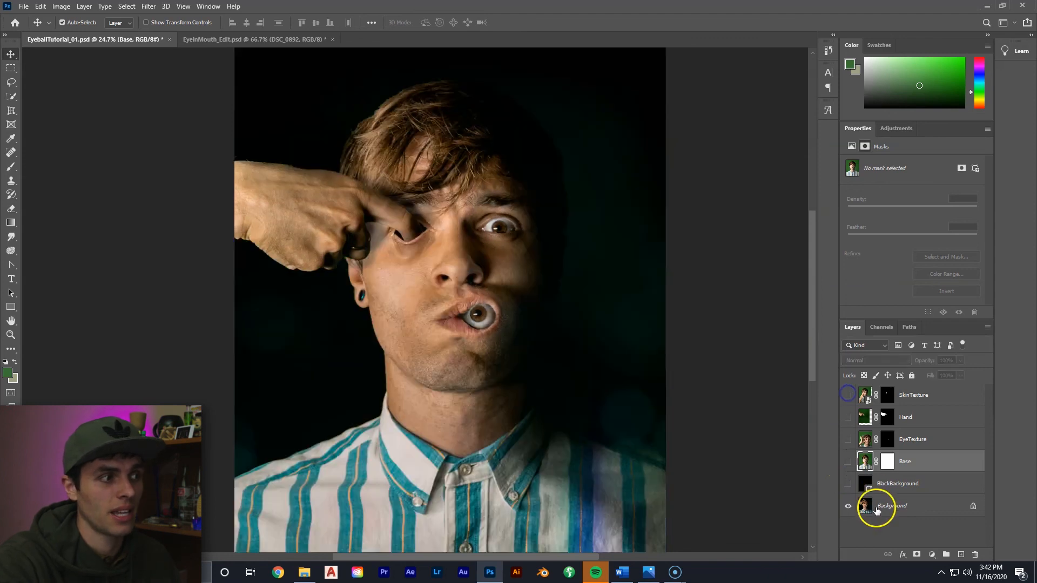
{"action": "left_click", "coordinate": [879, 510]}
{"action": "key", "text": "z"}
{"action": "left_click_drag", "start_coordinate": [519, 280], "coordinate": [510, 282]}
{"action": "key", "text": "v"}
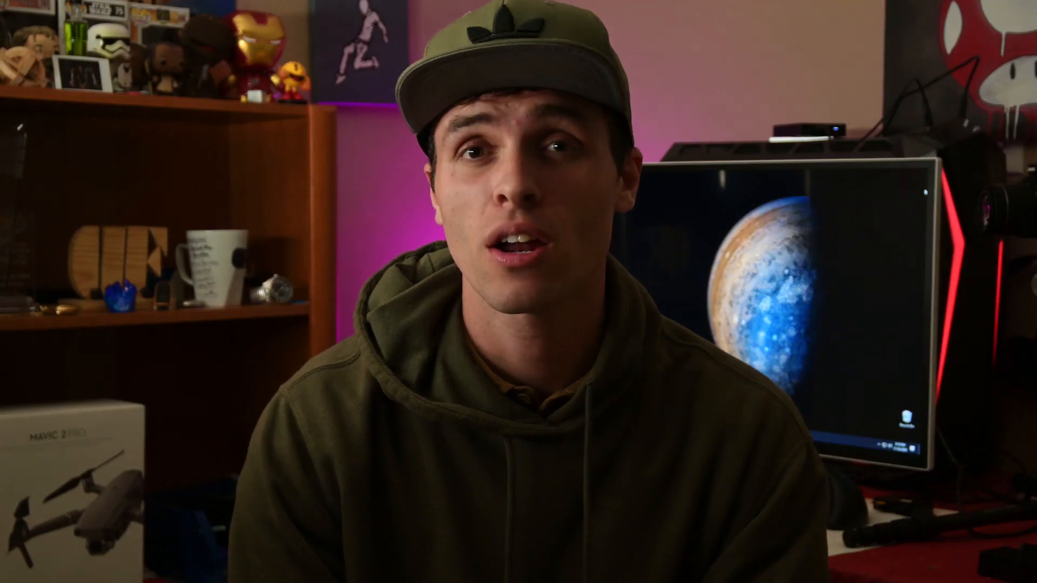